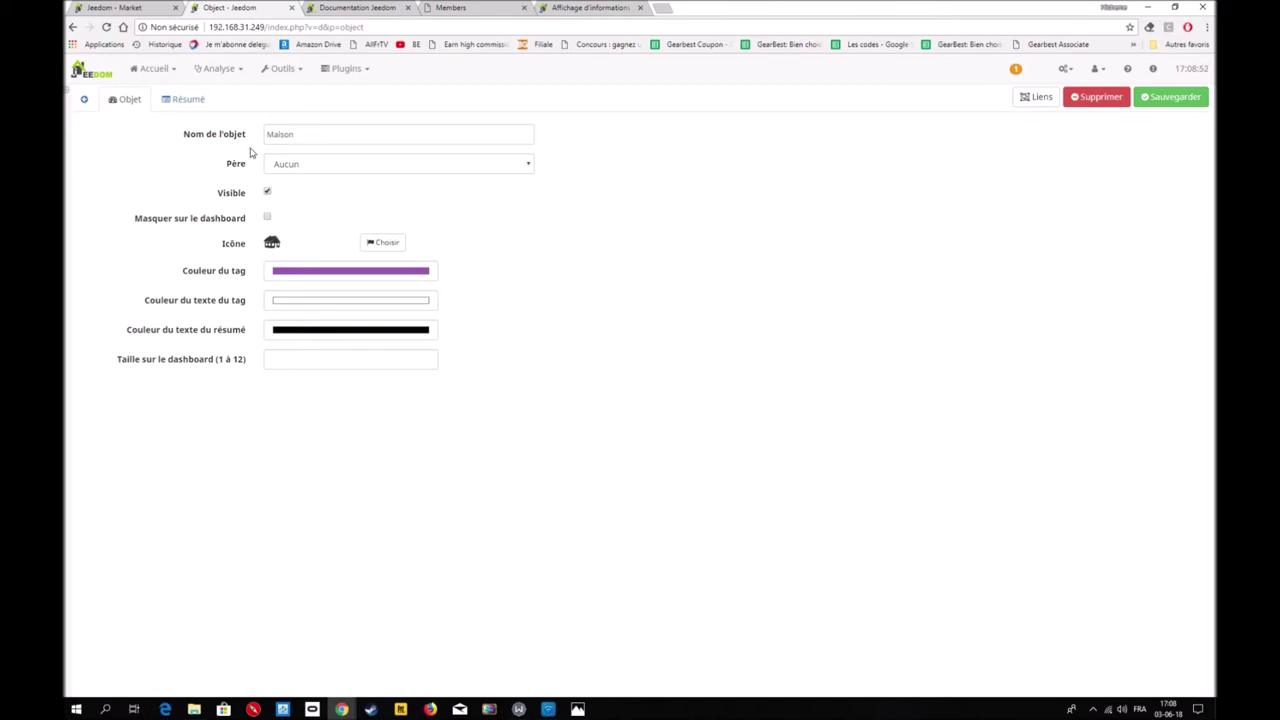
Browse the icon library available for the Maison object and leave it without choosing another icon
click(316, 133)
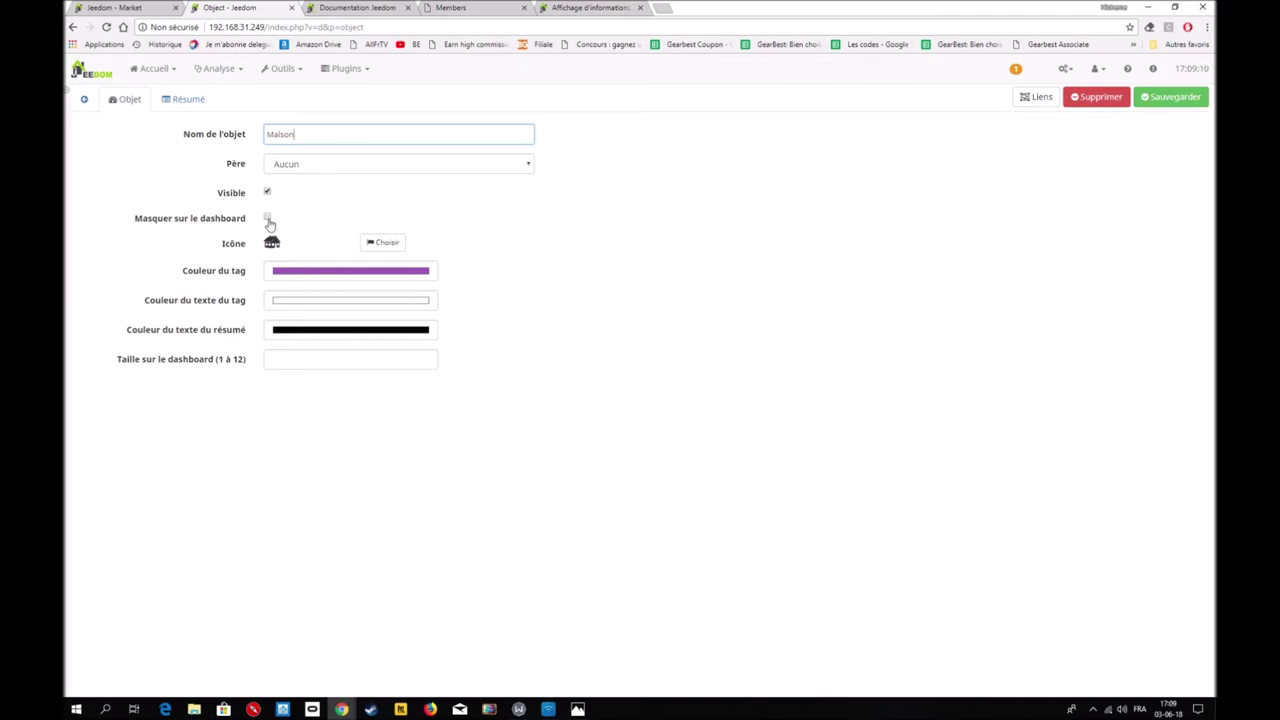
click(394, 250)
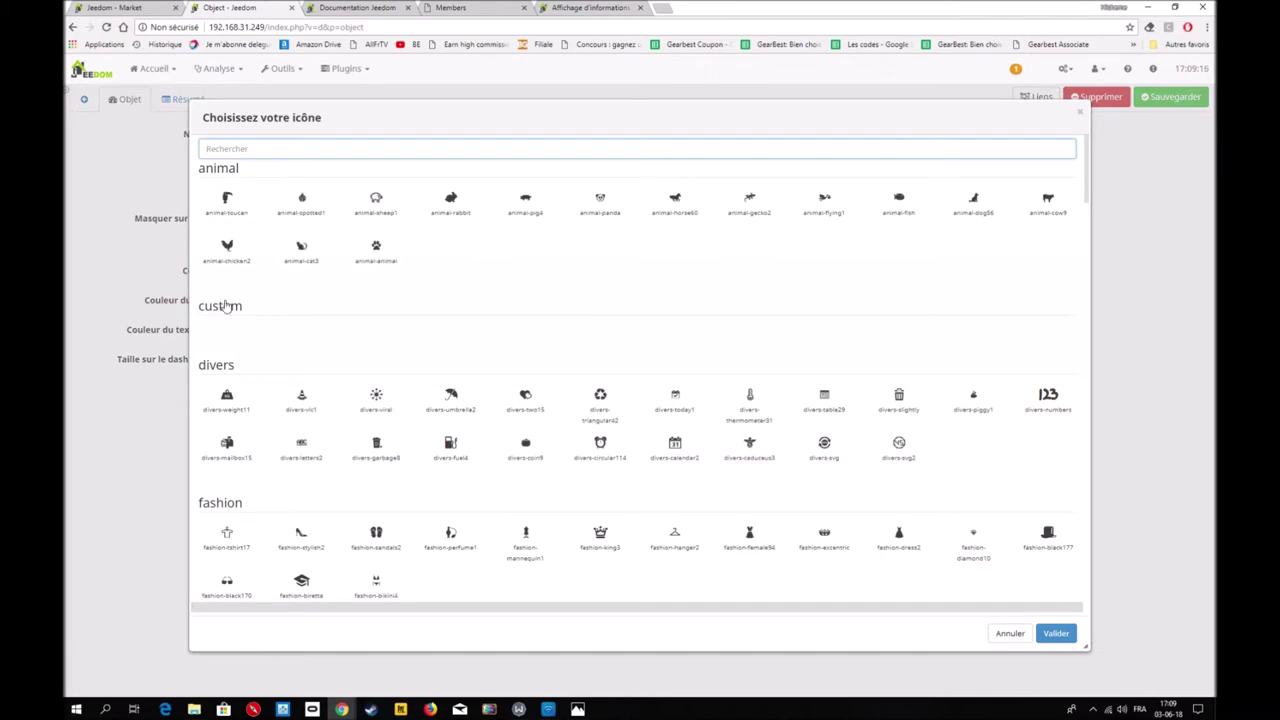
scroll(254, 340, down, 3)
scroll(254, 340, down, 10)
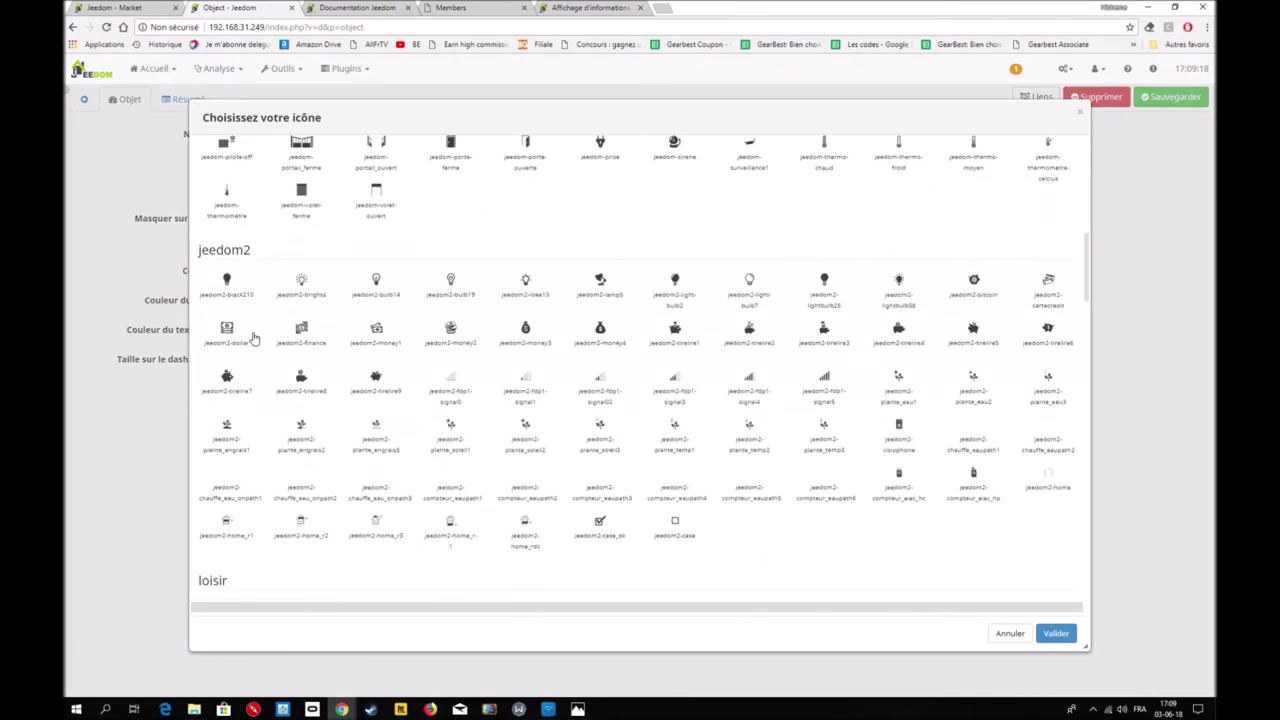
scroll(254, 340, down, 2)
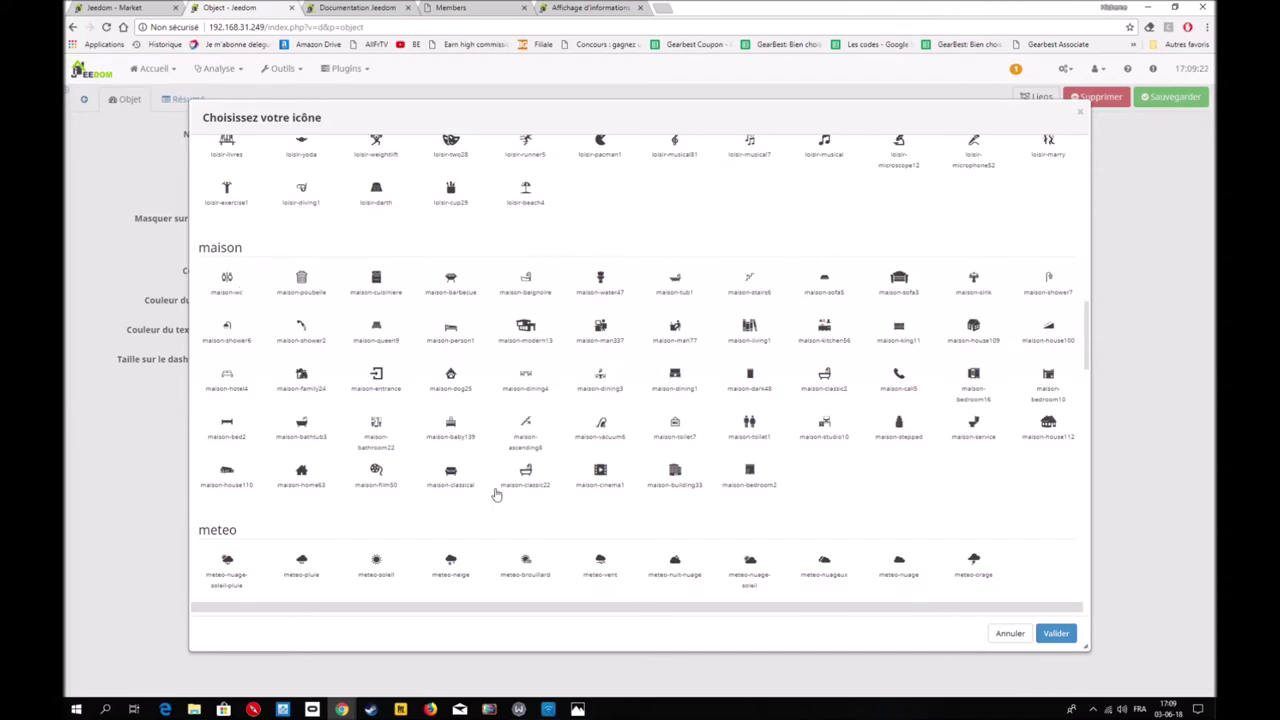
scroll(496, 494, down, 3)
scroll(394, 523, down, 4)
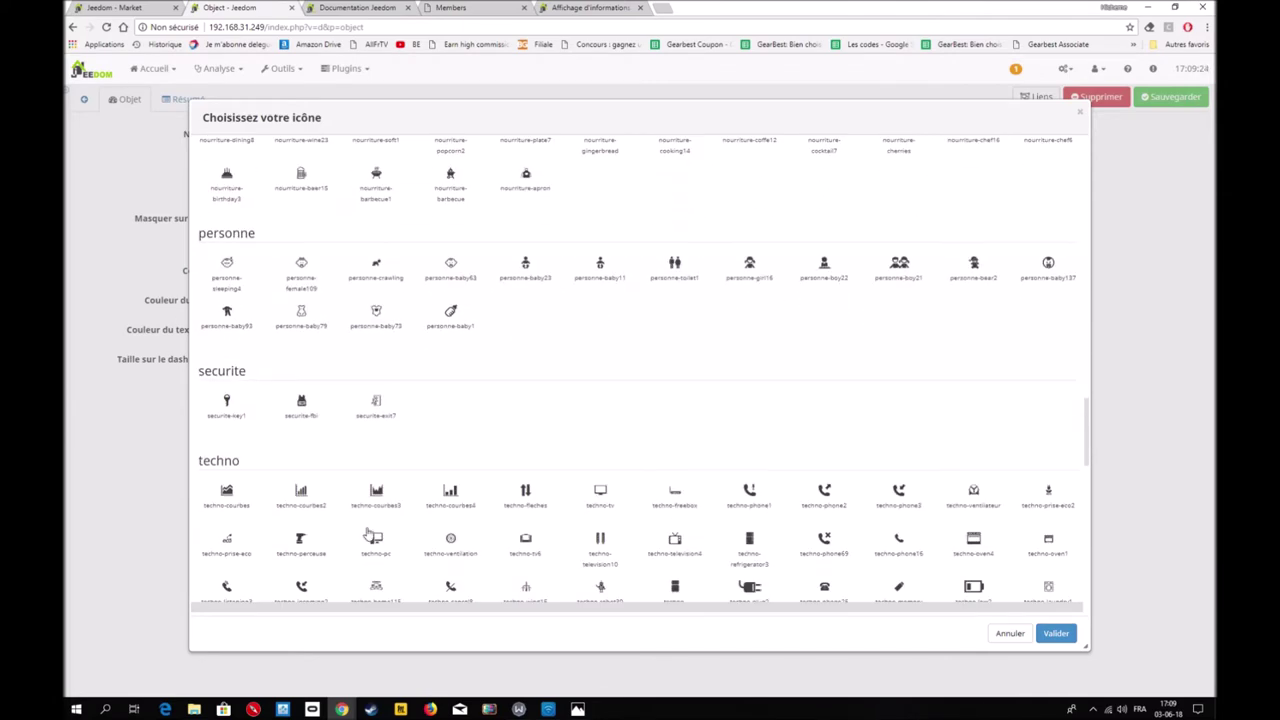
scroll(396, 523, down, 2)
scroll(395, 523, up, 6)
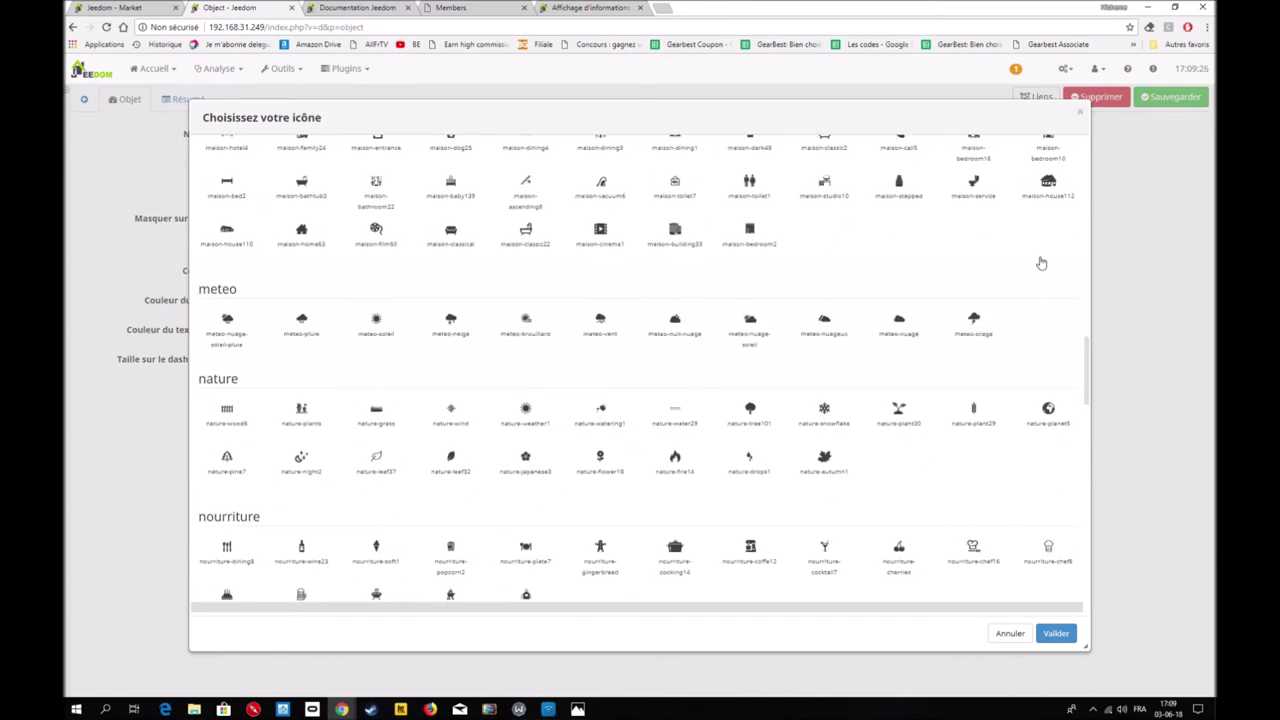
click(1081, 114)
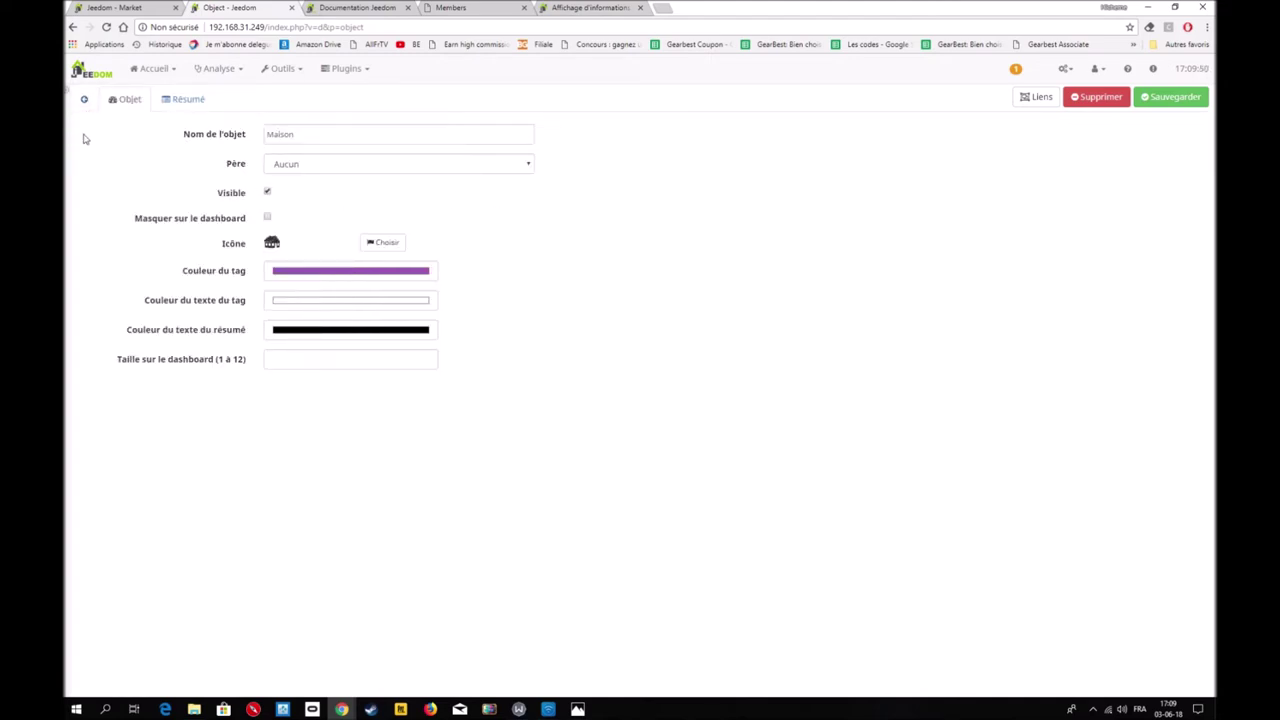
Add a new object named Rez de chaussée and set its parent to Maison
mouse_move(74, 125)
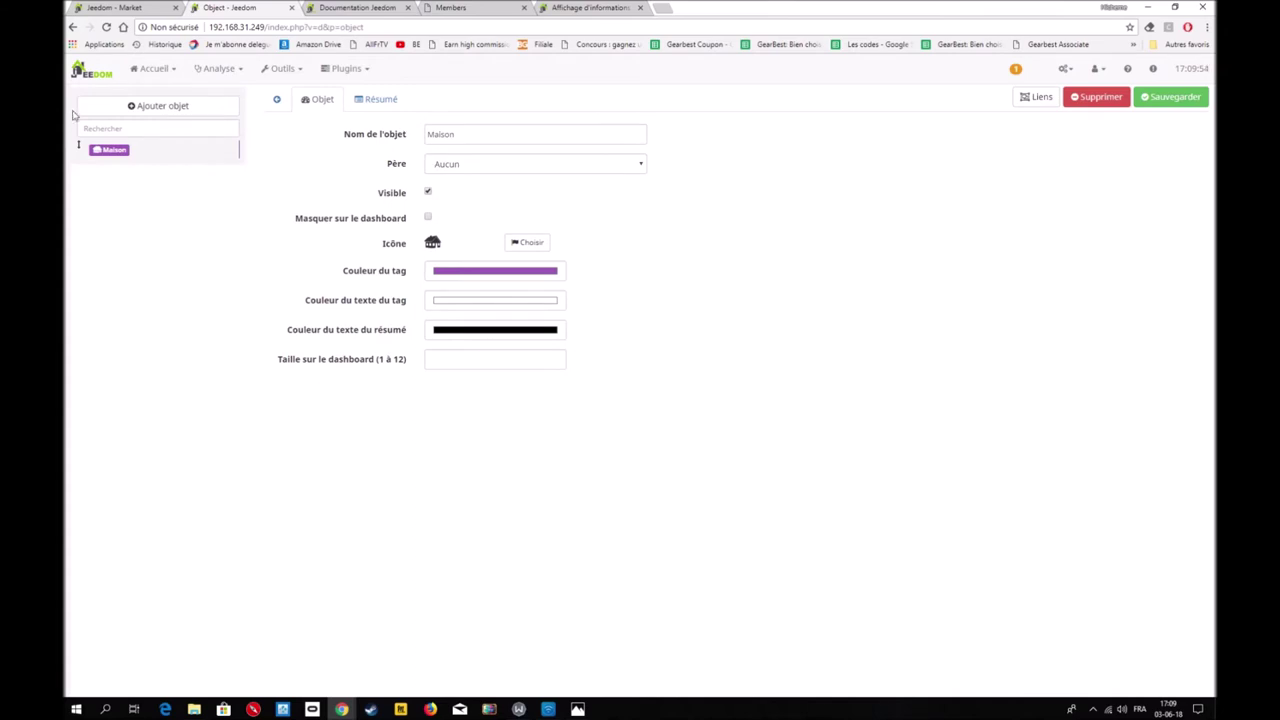
click(140, 109)
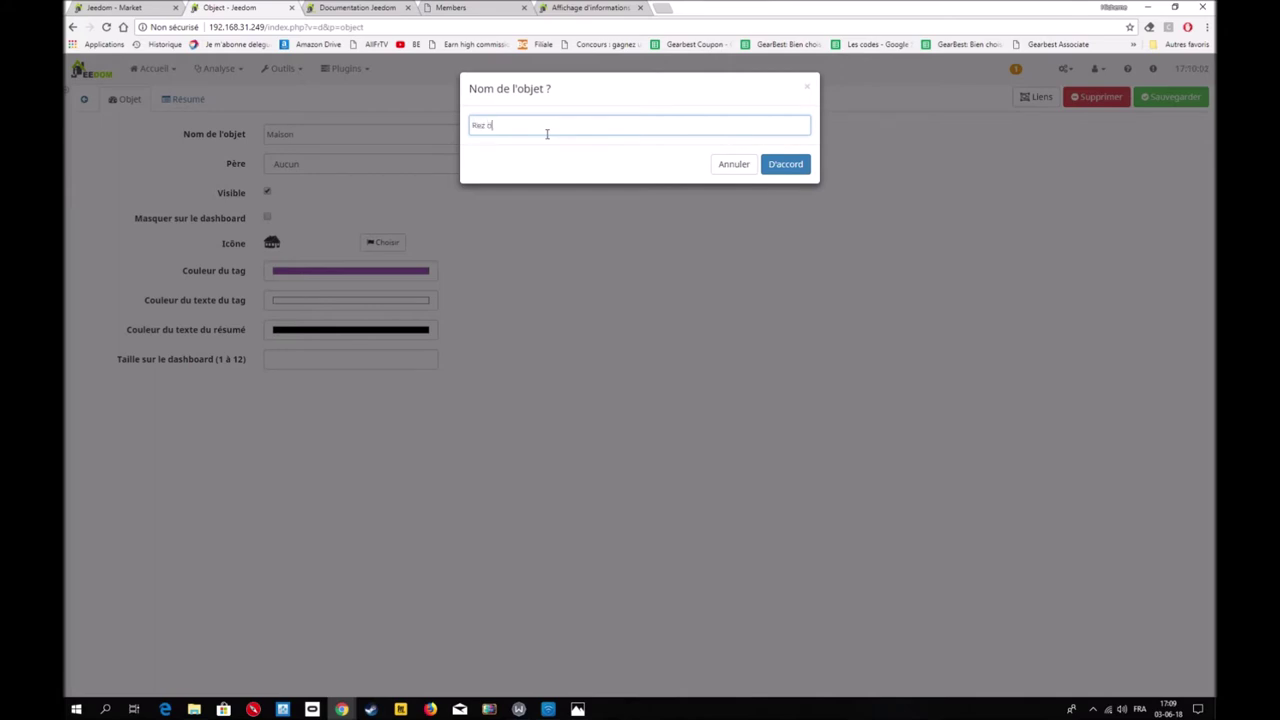
text(ussée)
click(780, 166)
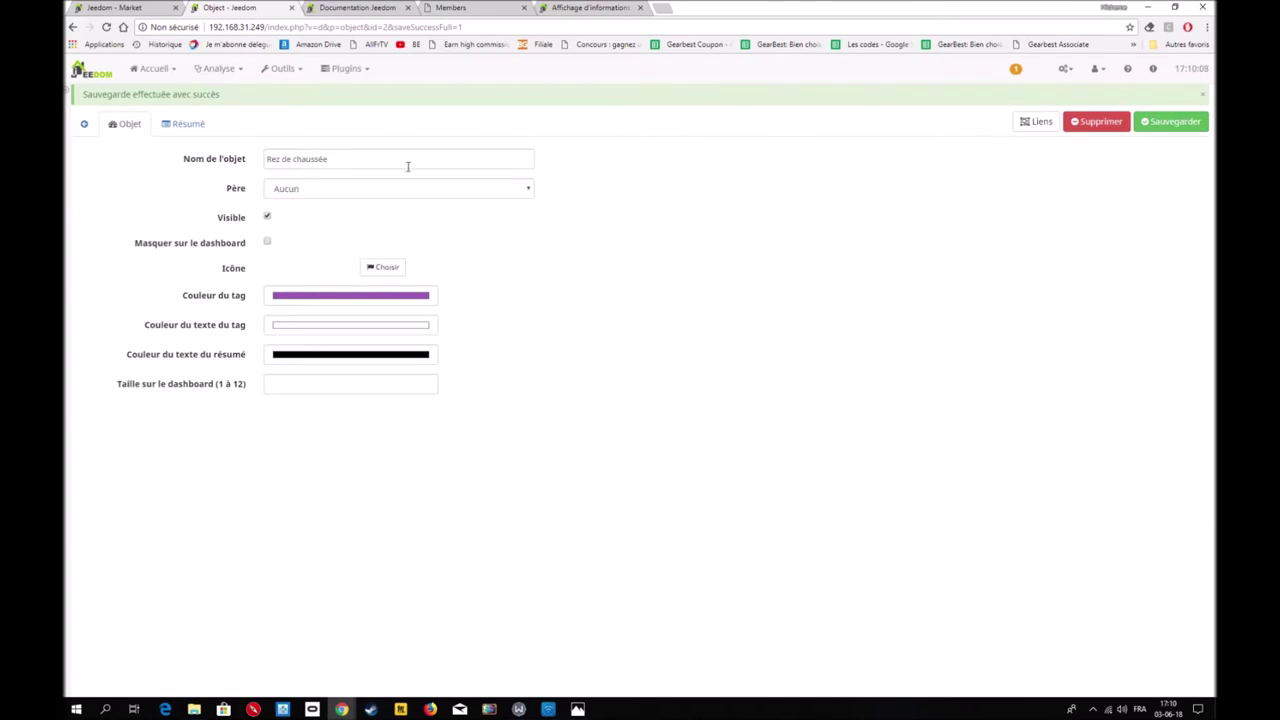
click(531, 194)
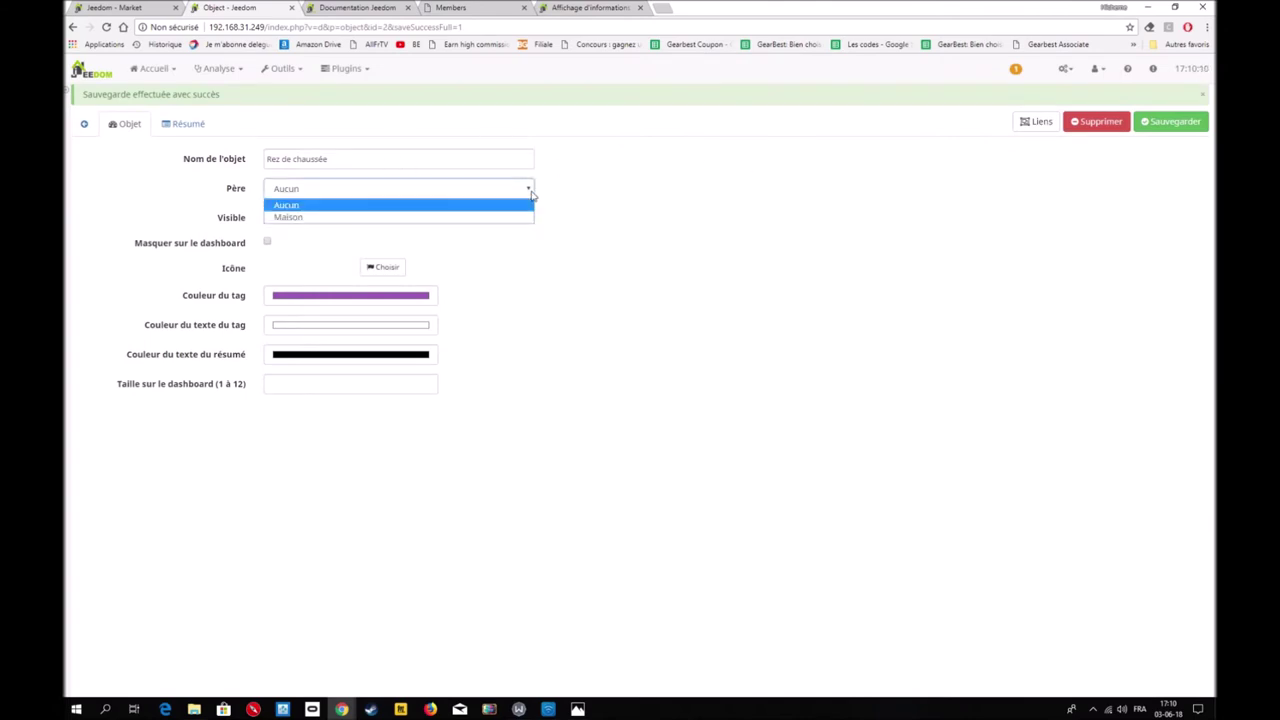
click(300, 217)
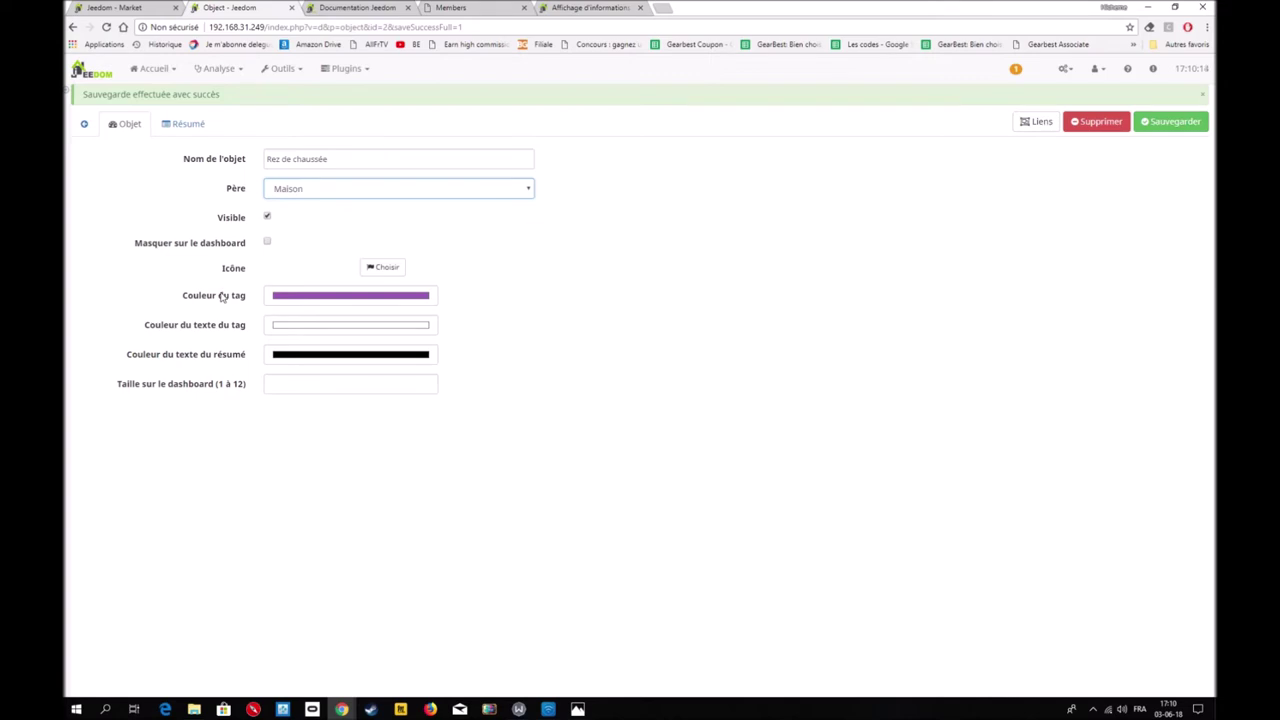
Assign the maison-stairs6 icon from the maison category to the Rez de chaussée object
click(383, 268)
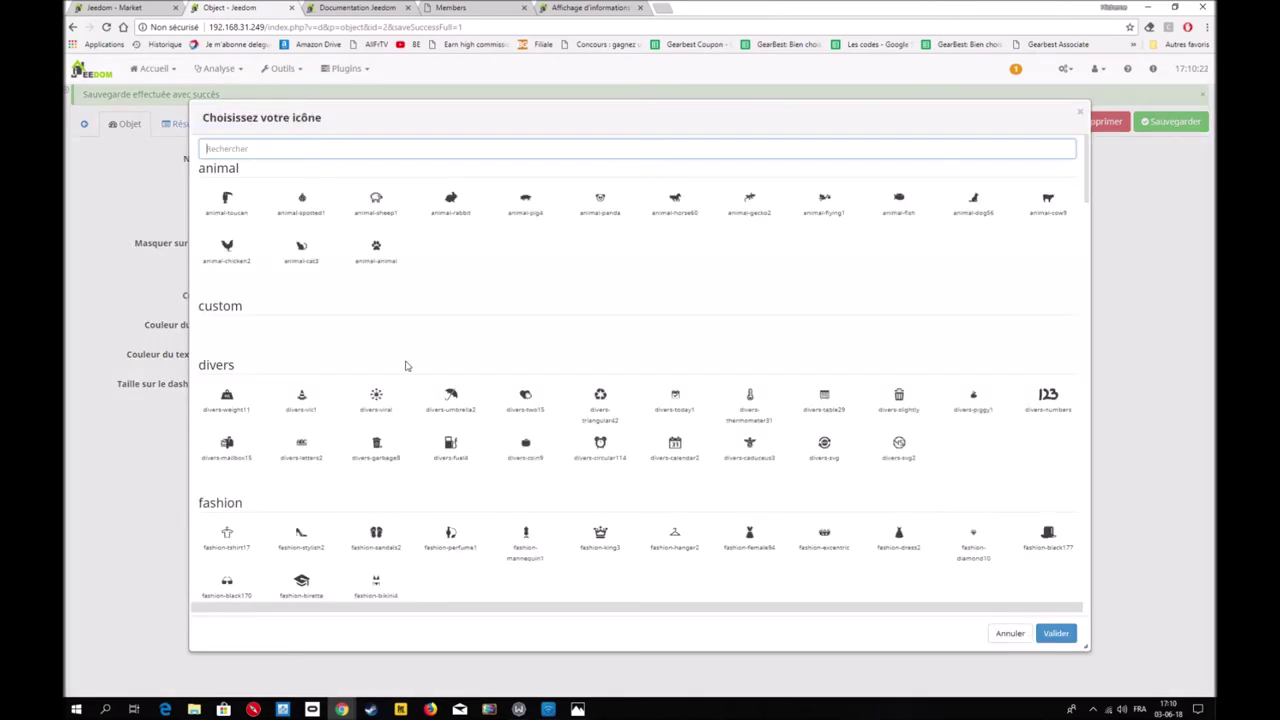
scroll(405, 366, down, 3)
scroll(405, 366, down, 3)
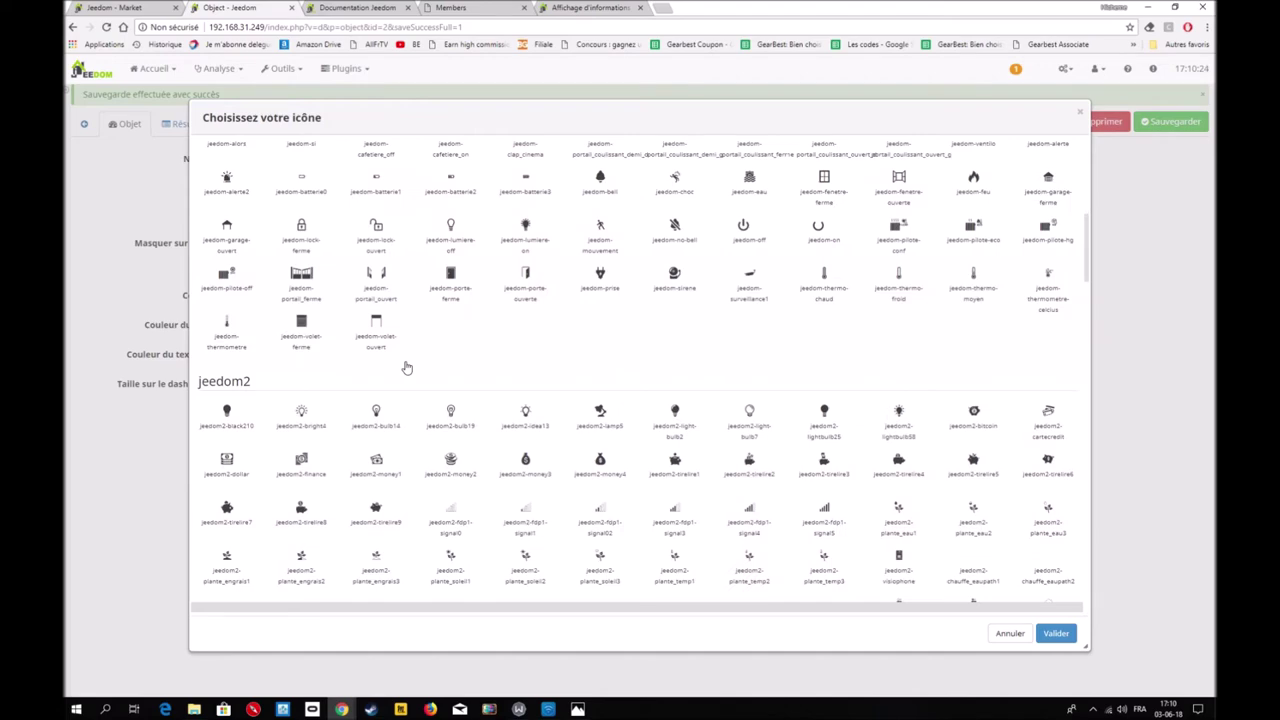
scroll(406, 367, down, 10)
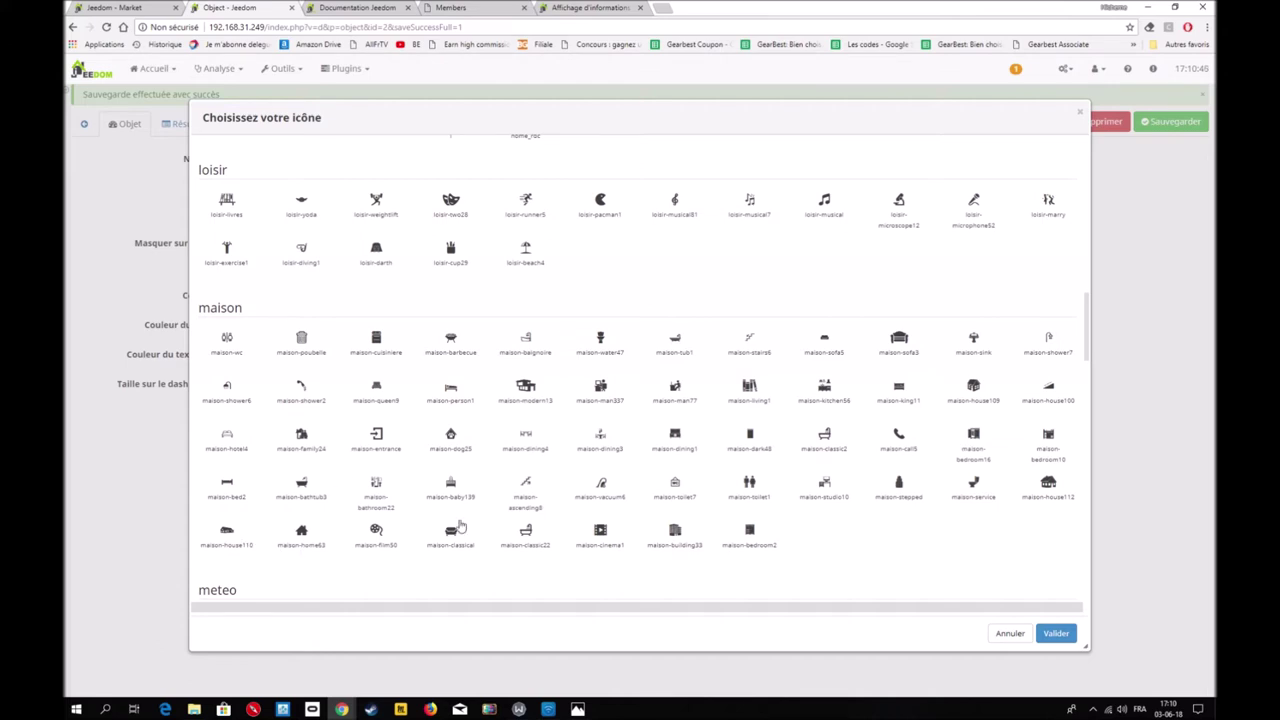
click(749, 349)
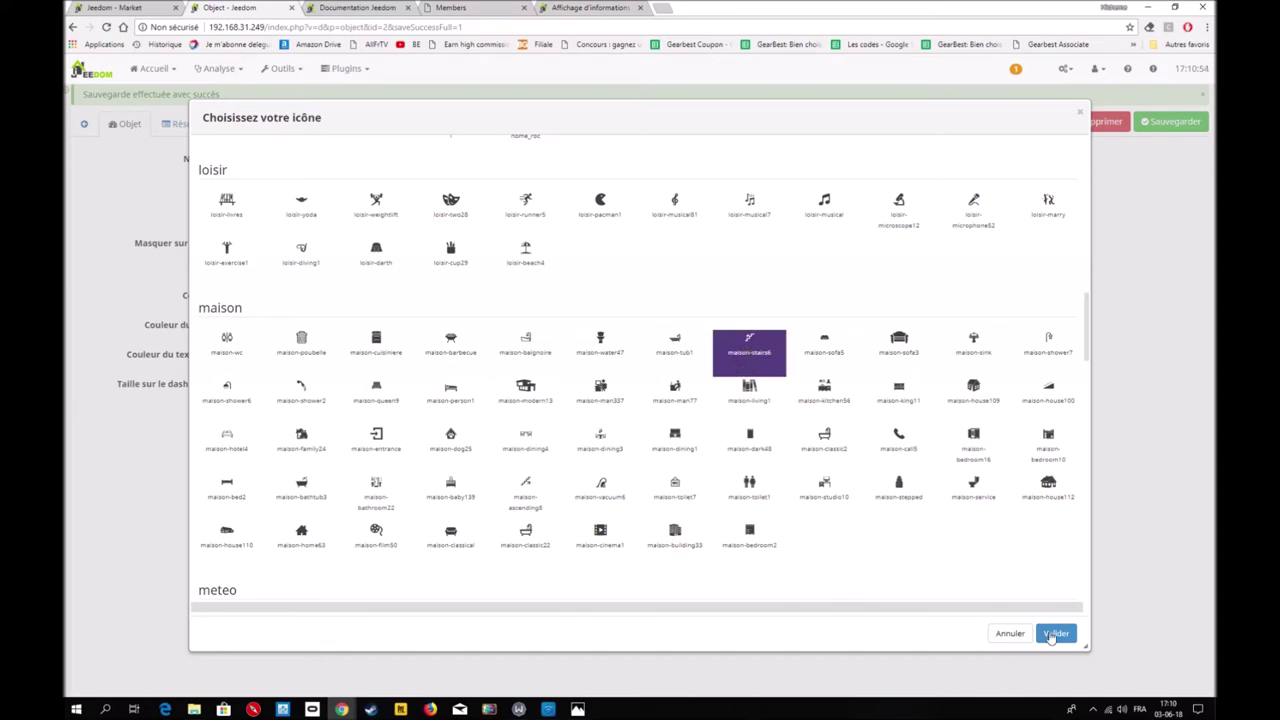
click(1056, 634)
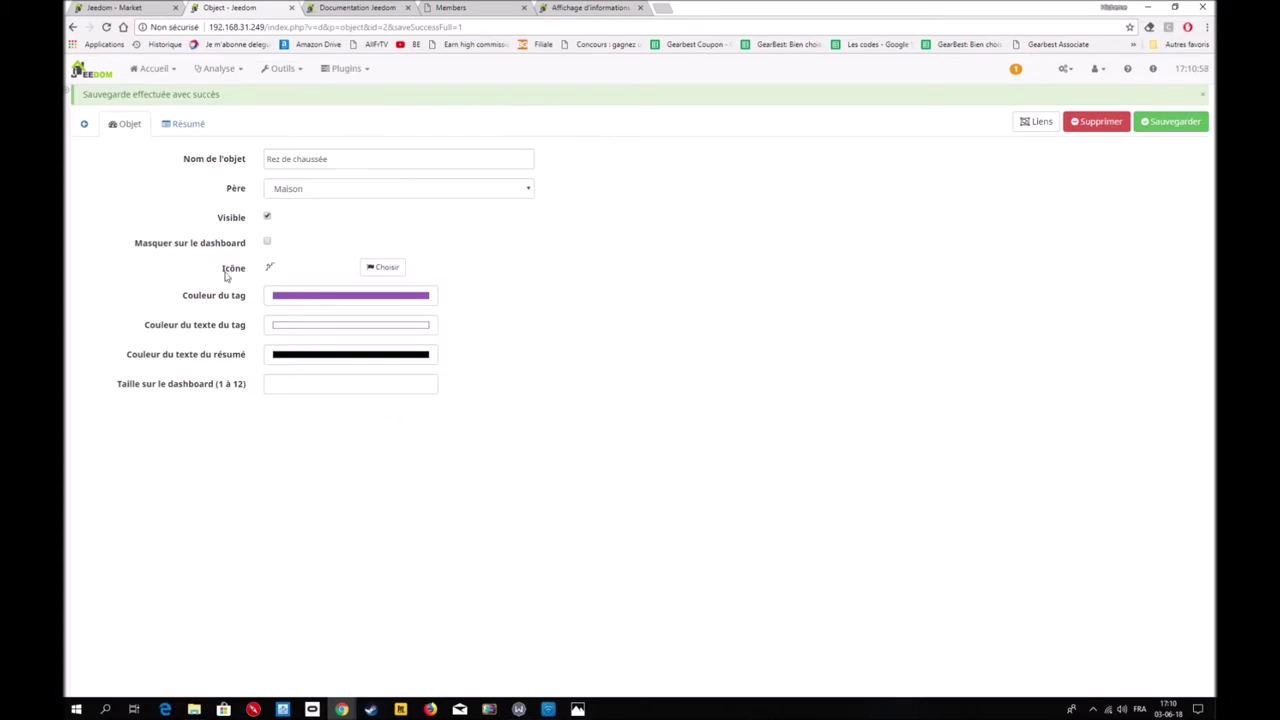
Save the Rez de chaussée object and return to the overview of all objects
click(1165, 130)
click(1172, 121)
click(87, 123)
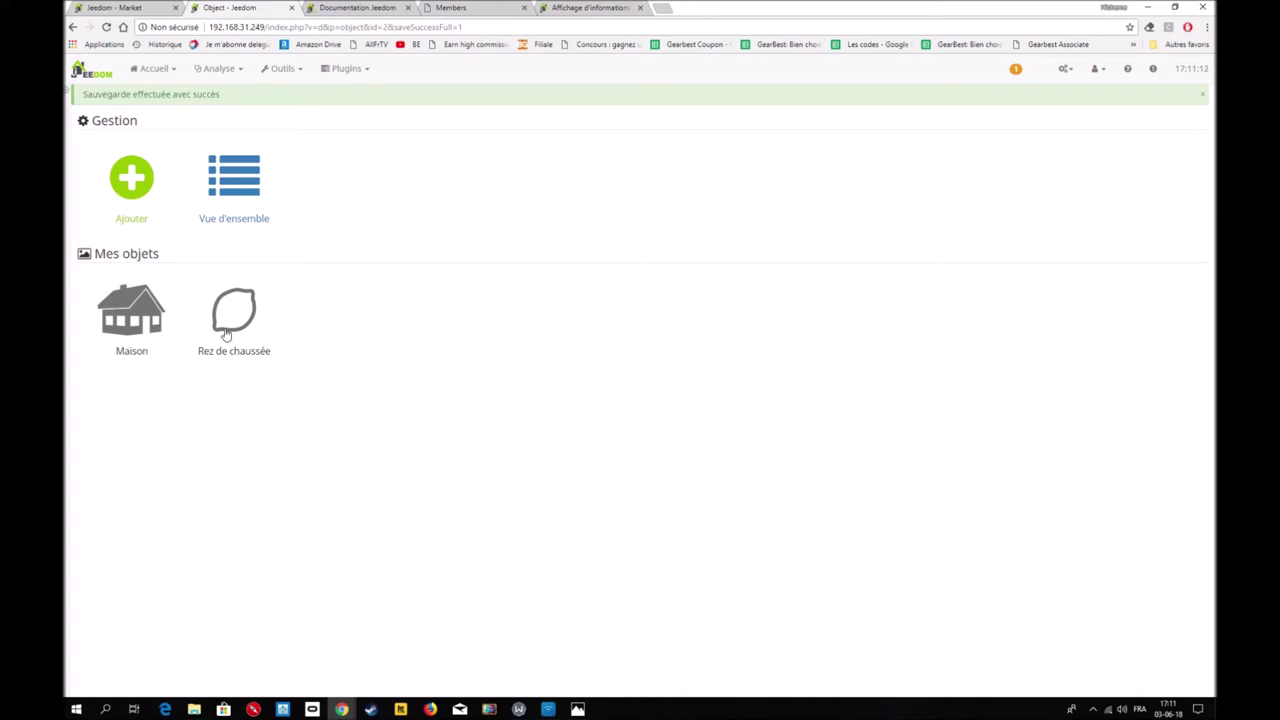
Add a new object named Salon and set its parent to Rez de chaussée
click(143, 195)
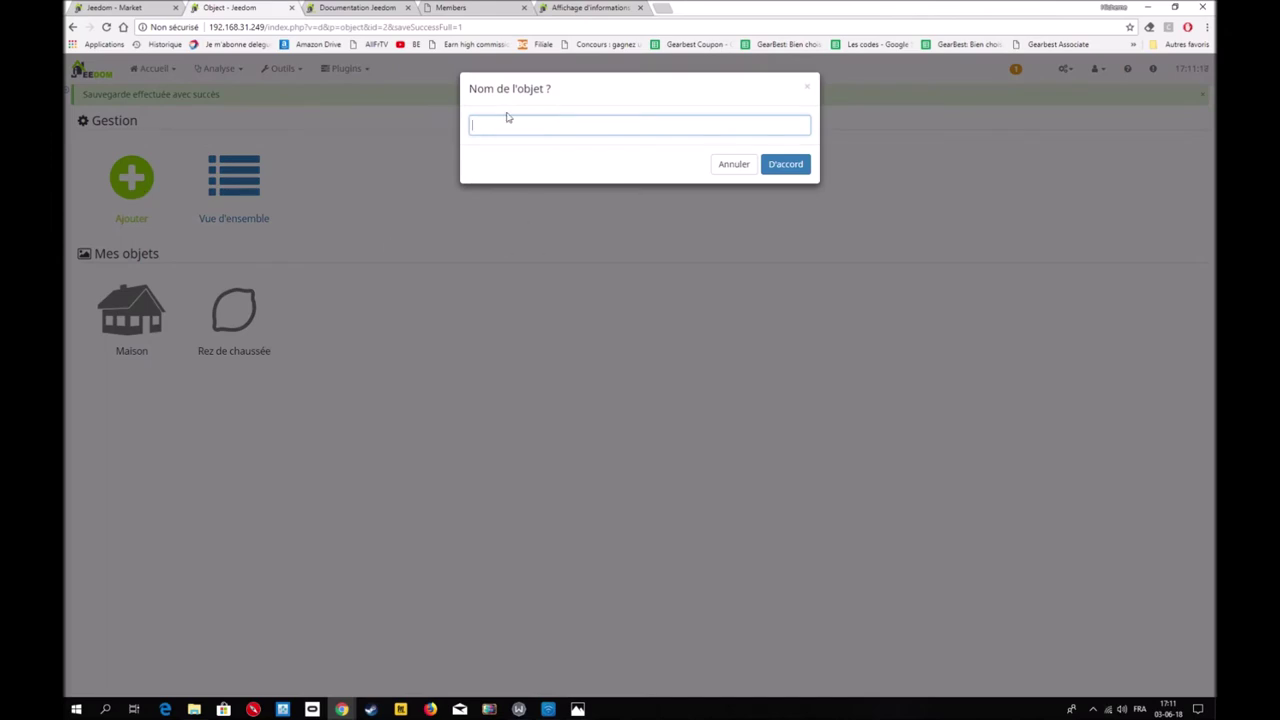
click(733, 164)
mouse_move(75, 111)
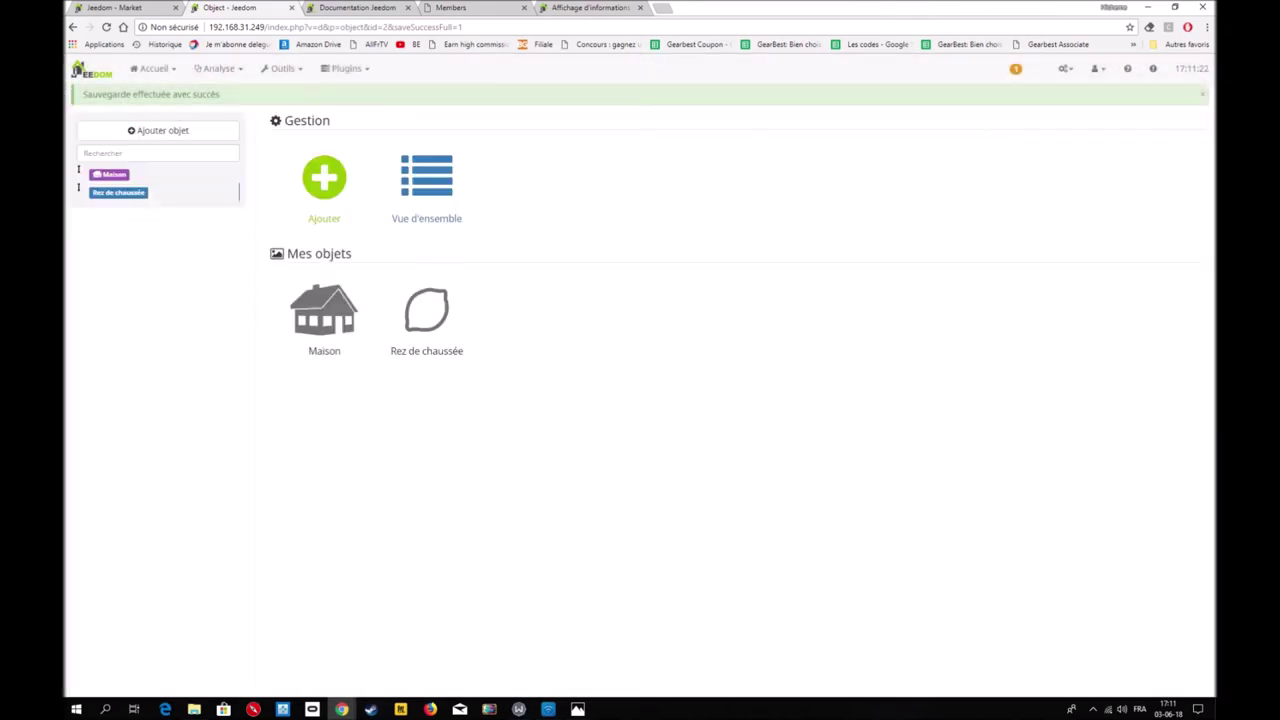
click(161, 141)
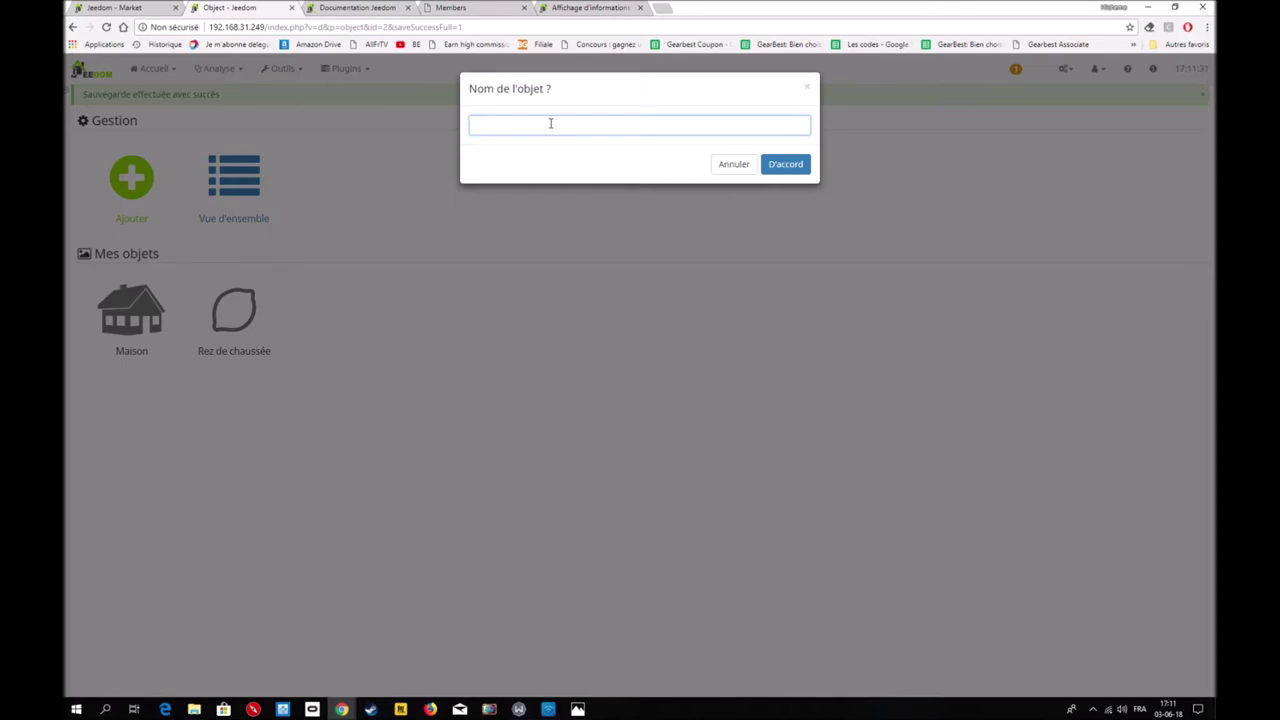
text(Salon)
click(794, 163)
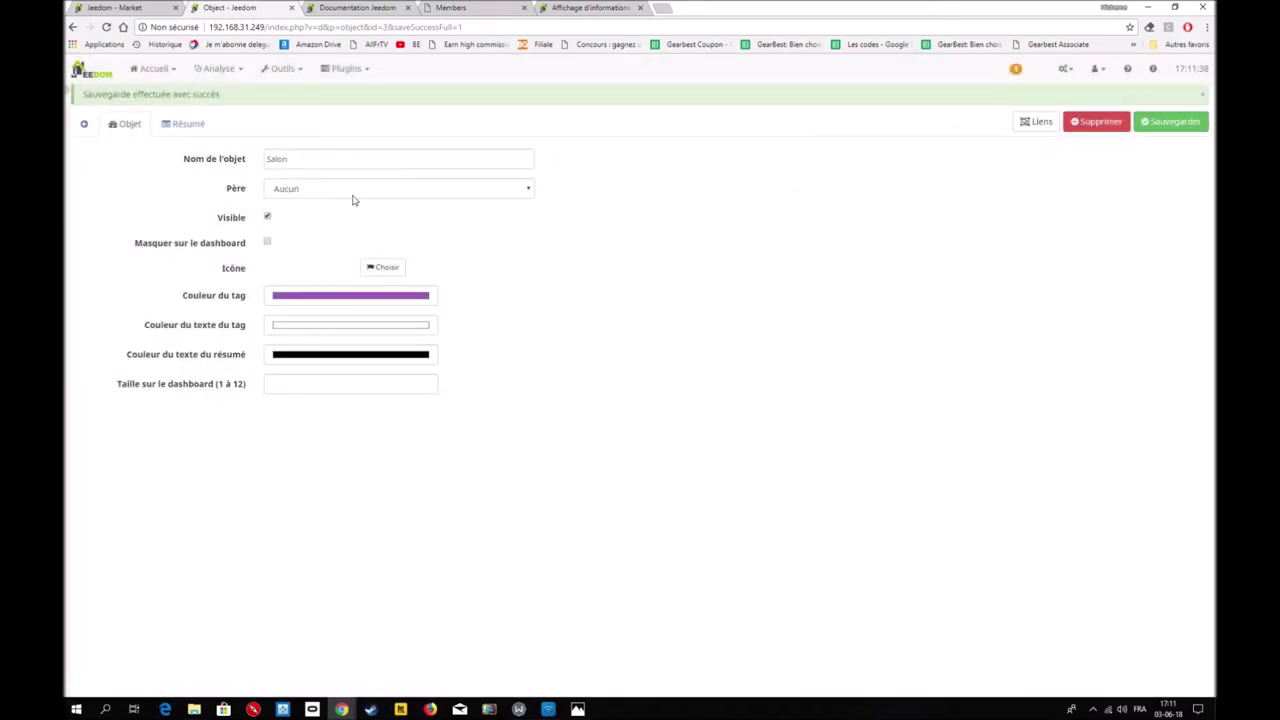
click(517, 193)
click(318, 228)
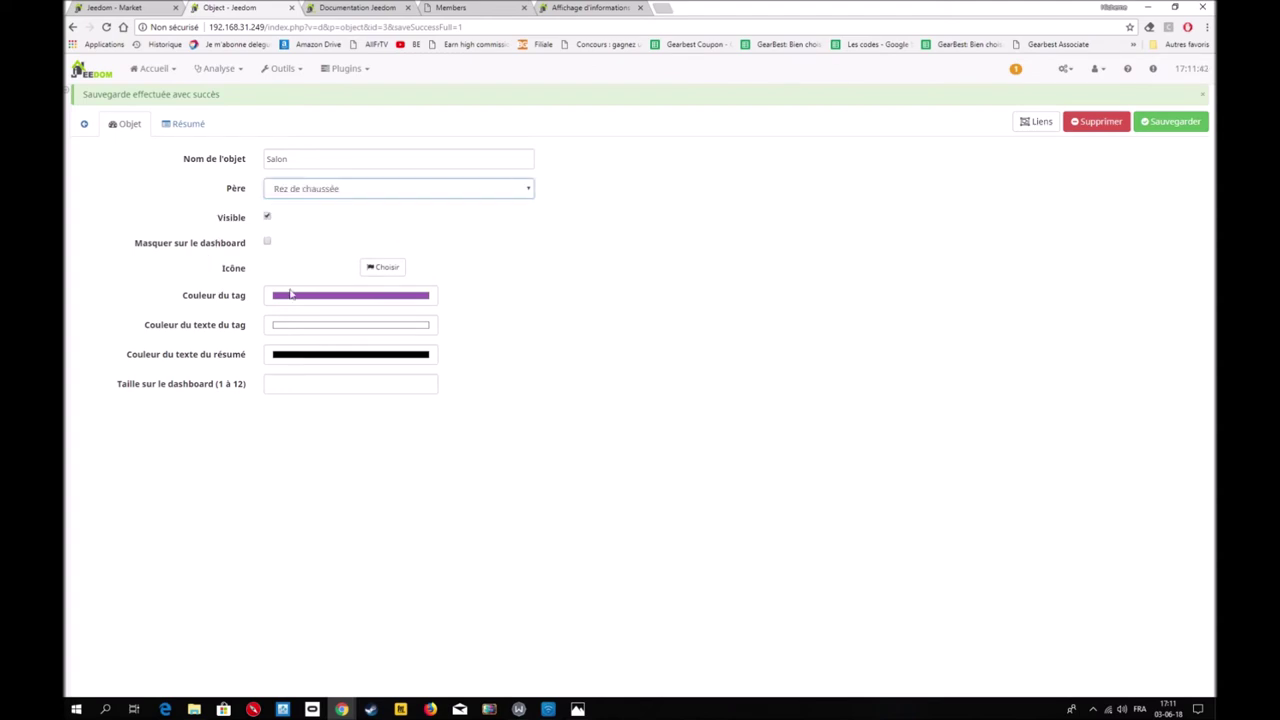
Assign the maison-sofa3 icon from the maison category to the Salon object
click(380, 268)
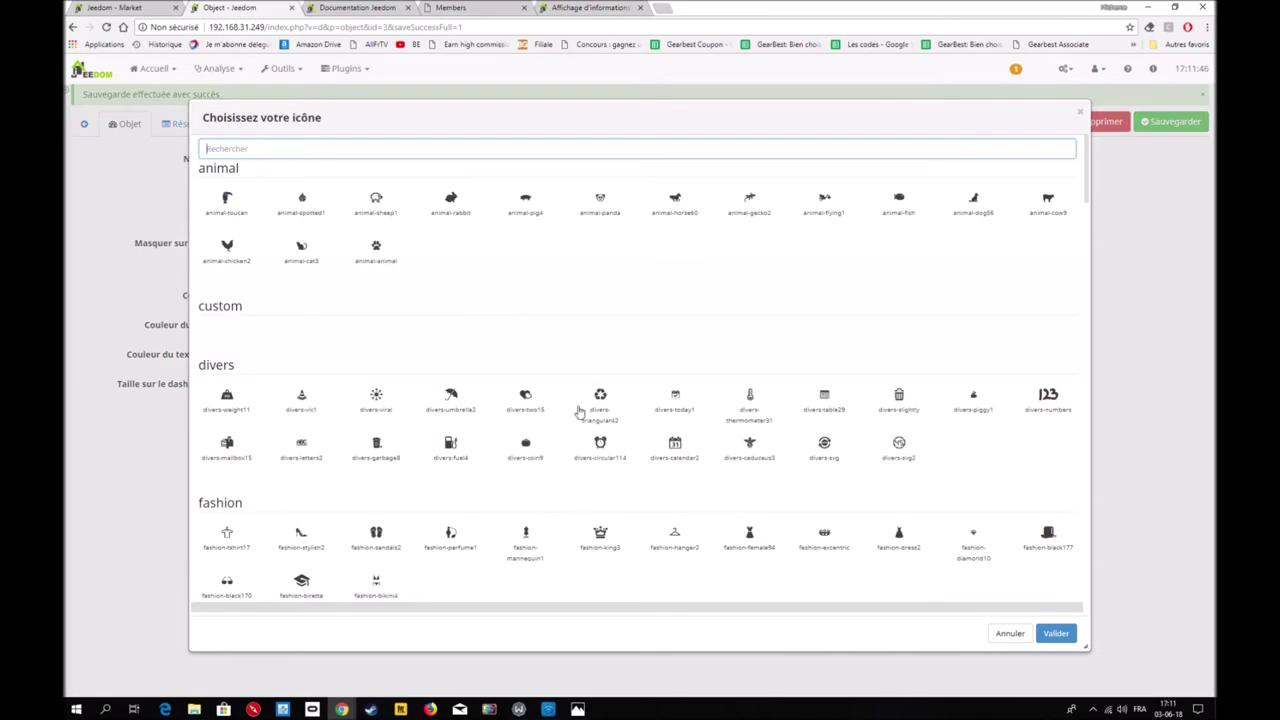
scroll(578, 411, down, 10)
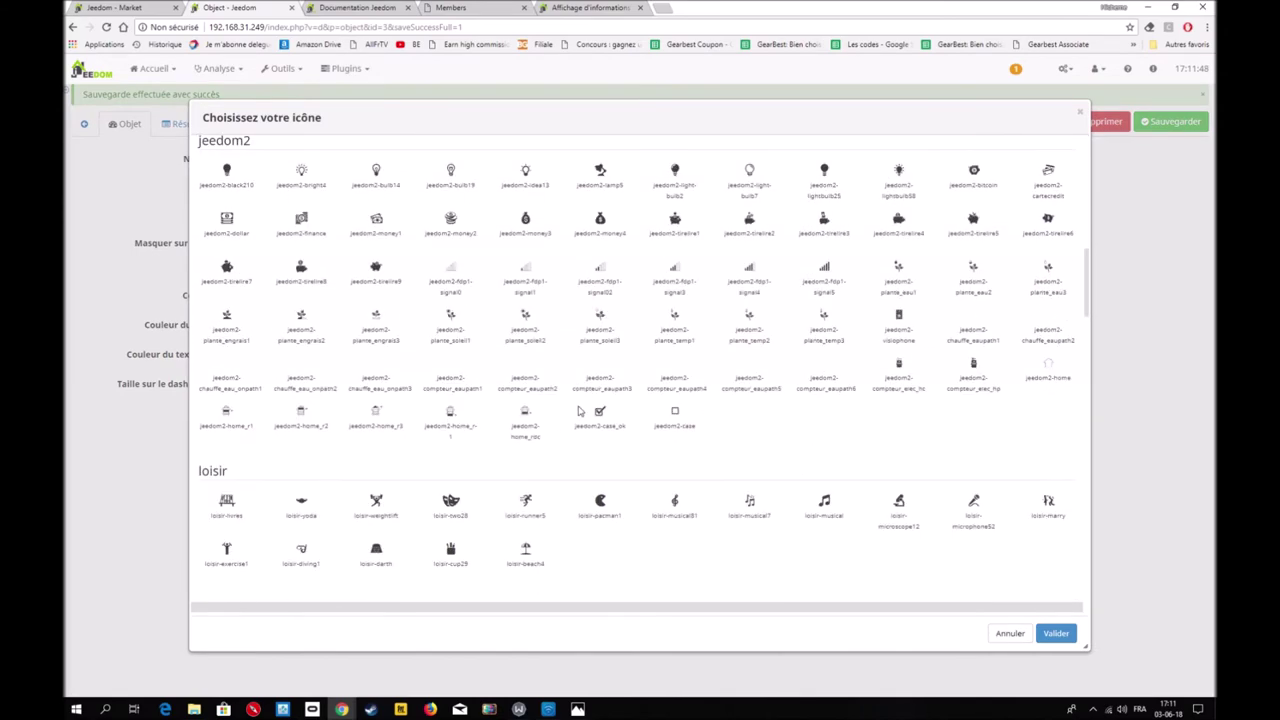
scroll(578, 411, down, 2)
scroll(578, 411, down, 3)
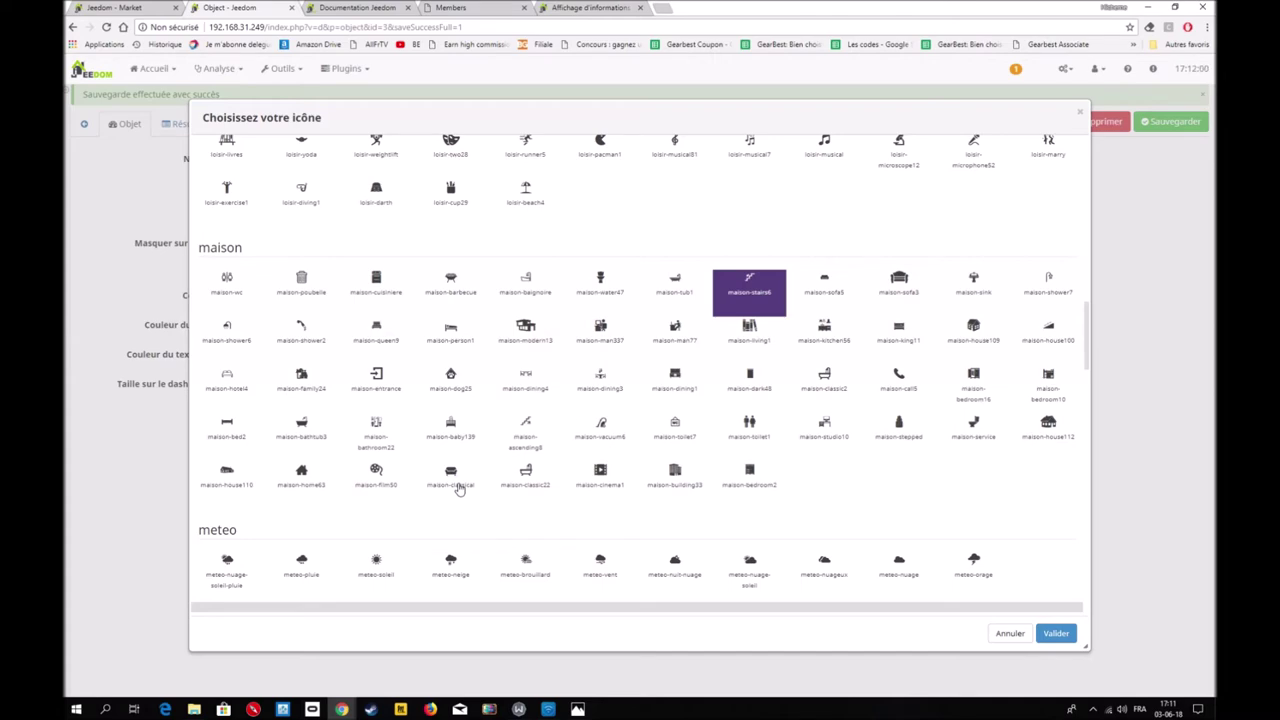
scroll(459, 488, up, 10)
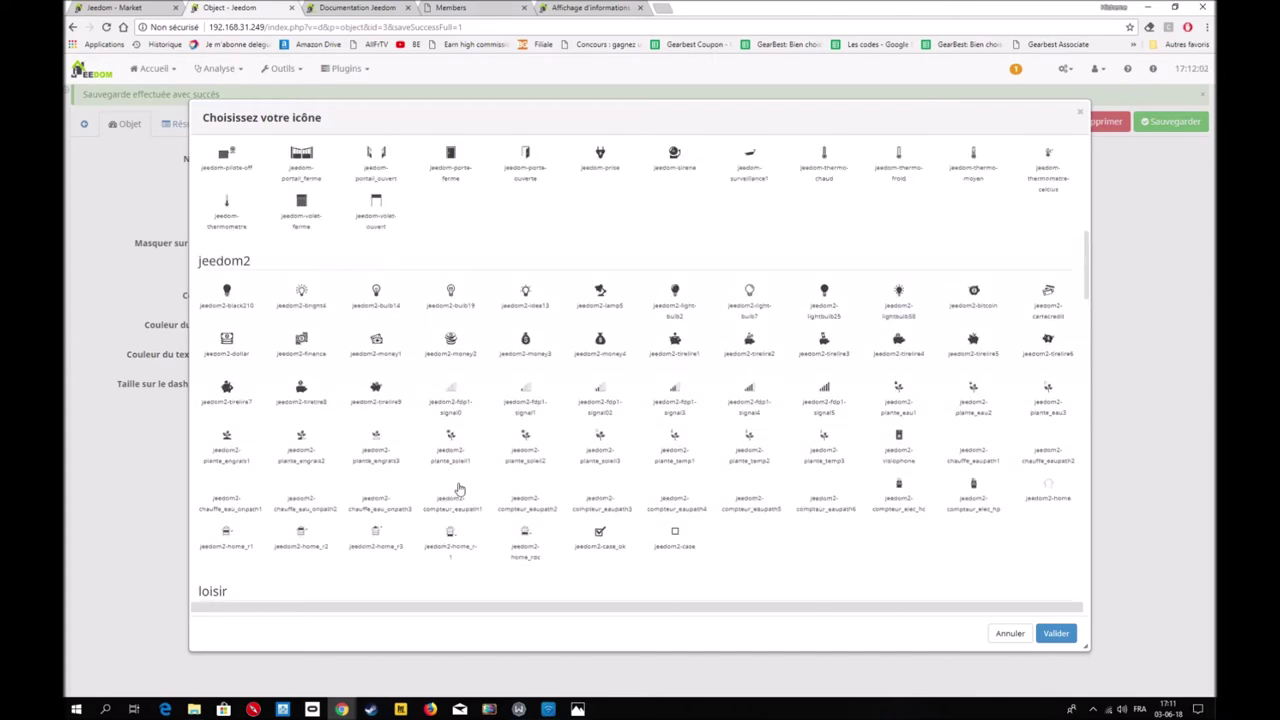
scroll(459, 488, up, 1)
scroll(459, 488, down, 2)
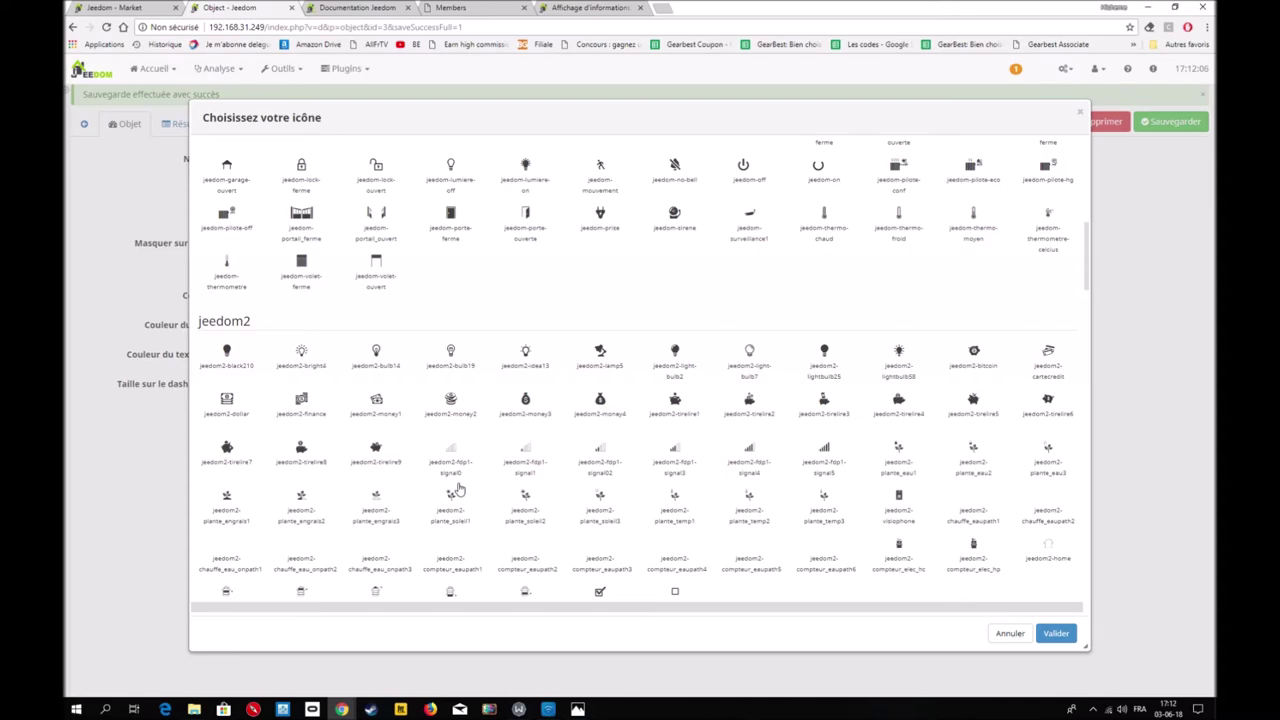
scroll(459, 488, up, 4)
scroll(458, 487, up, 3)
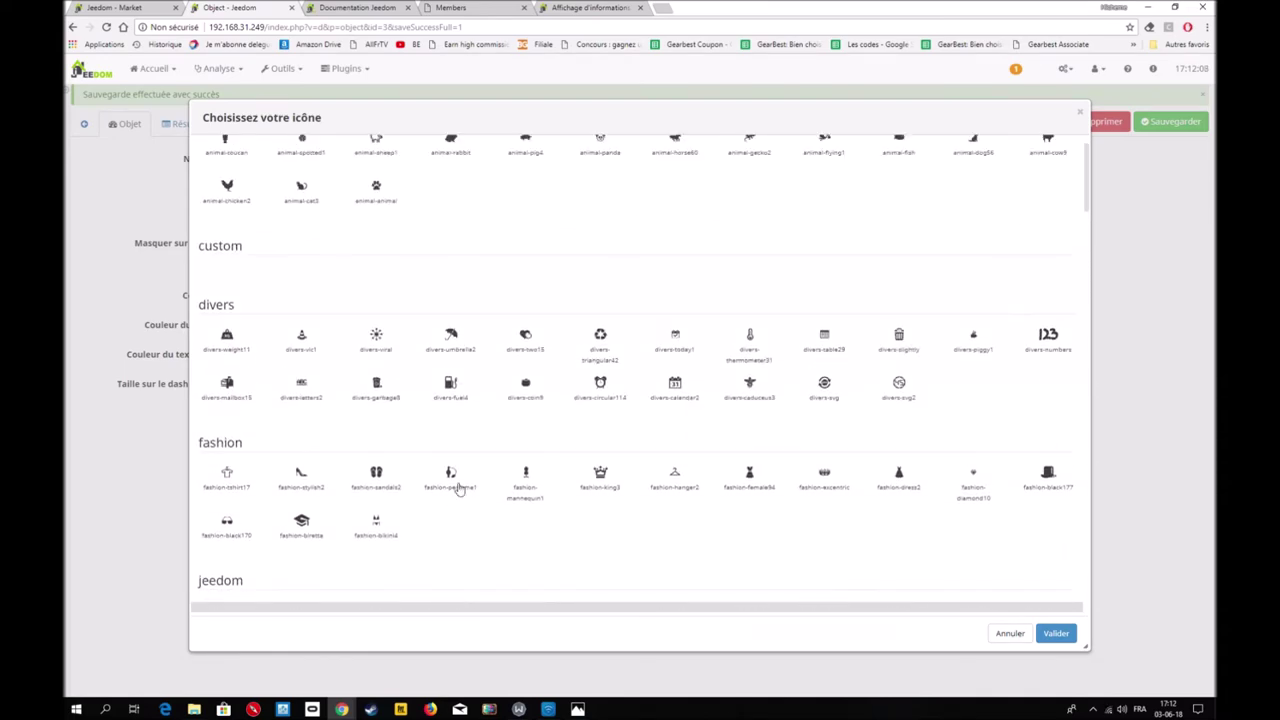
scroll(458, 487, up, 1)
scroll(458, 487, down, 20)
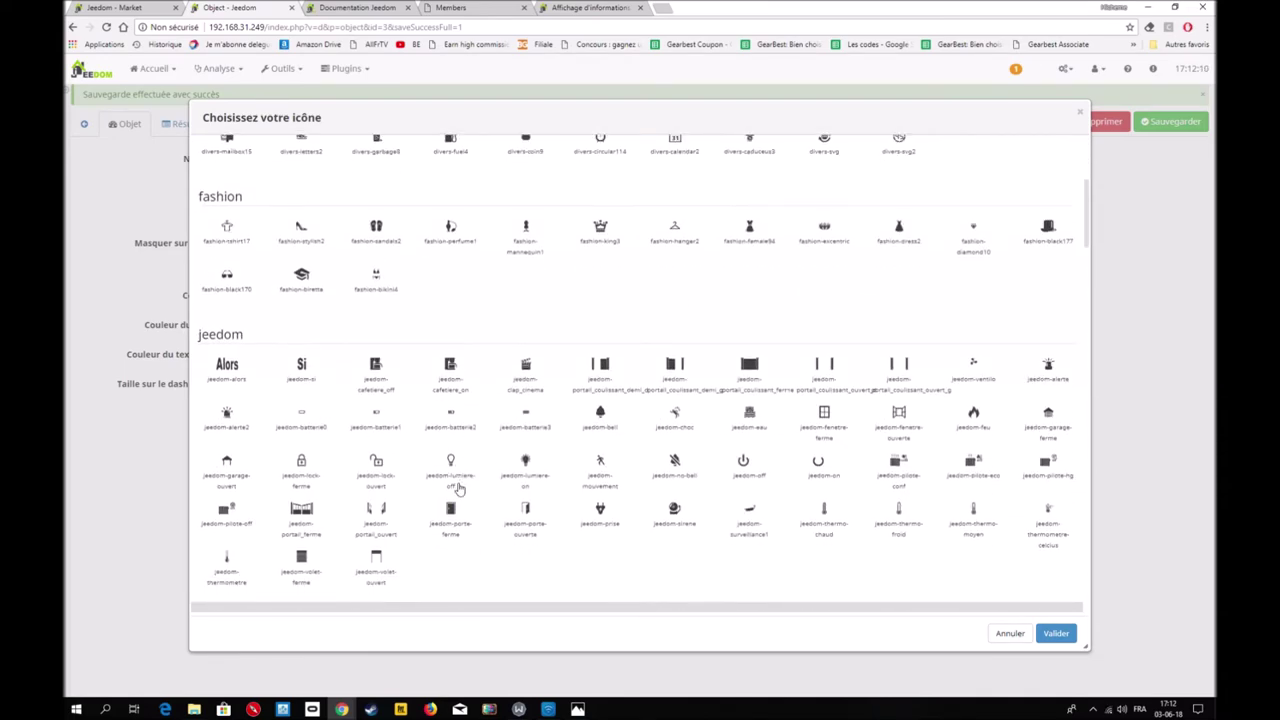
scroll(458, 487, down, 15)
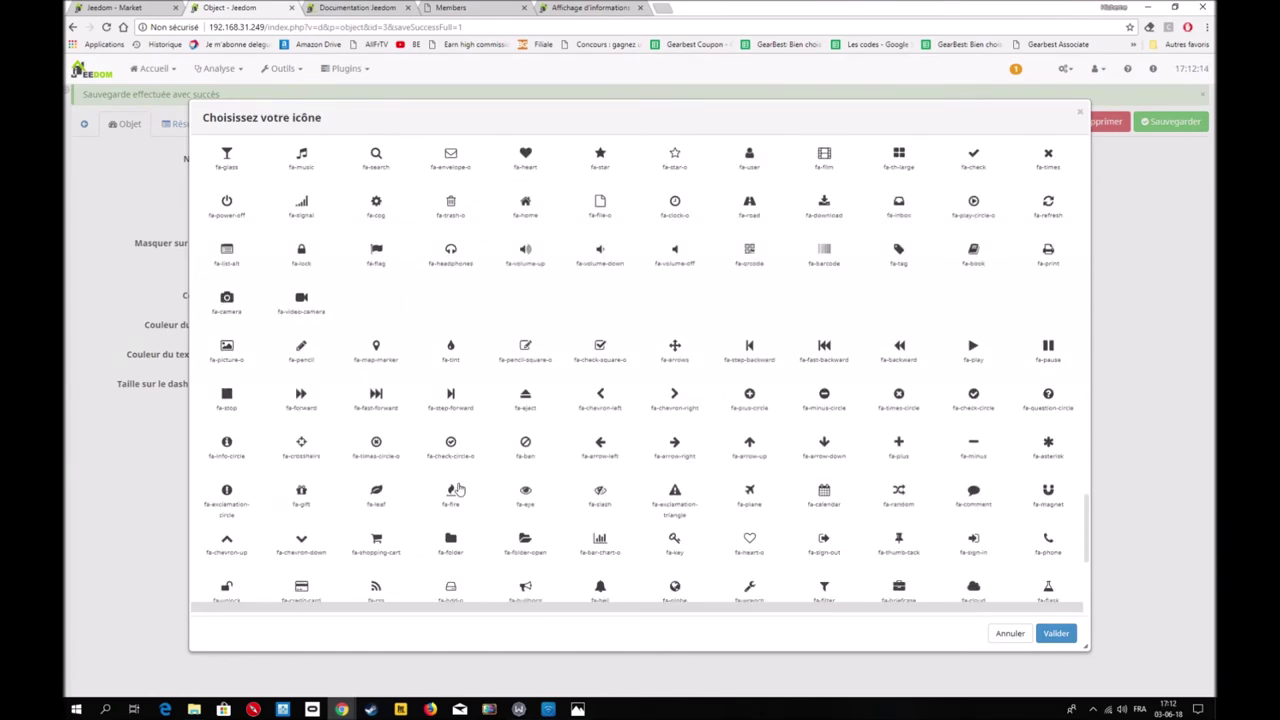
scroll(458, 487, down, 5)
scroll(458, 487, up, 4)
scroll(458, 487, up, 15)
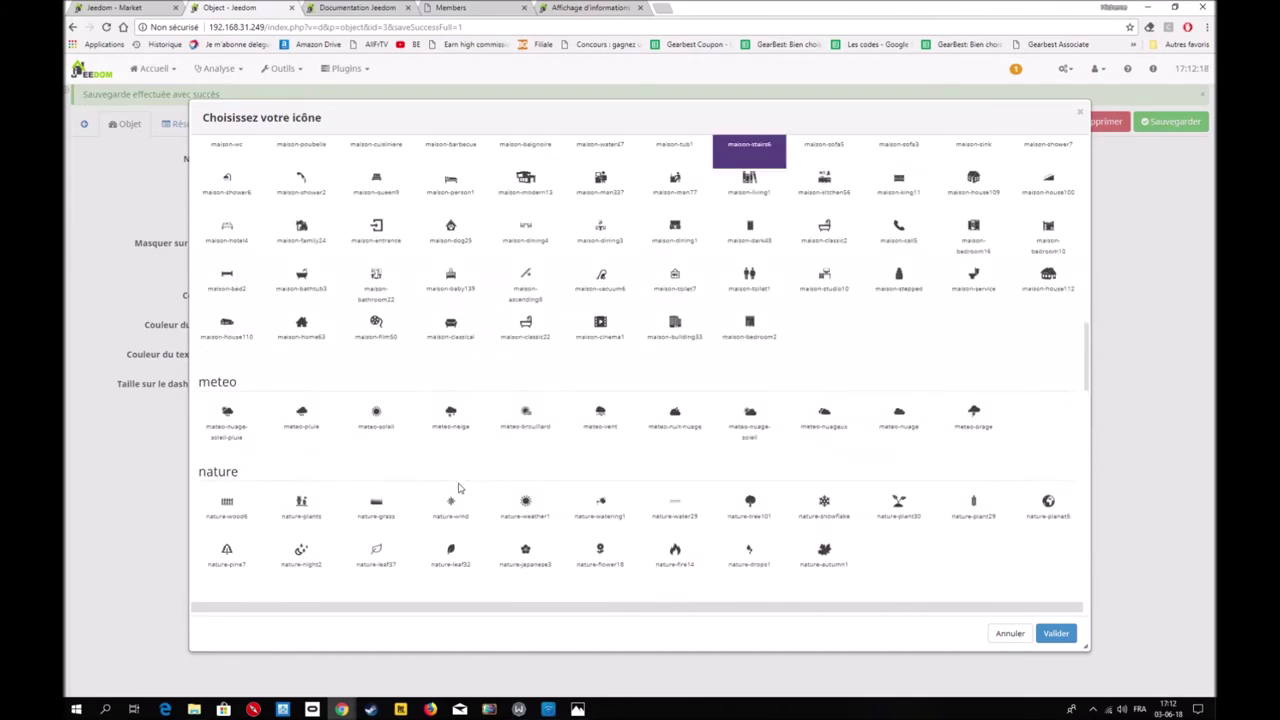
scroll(458, 487, up, 3)
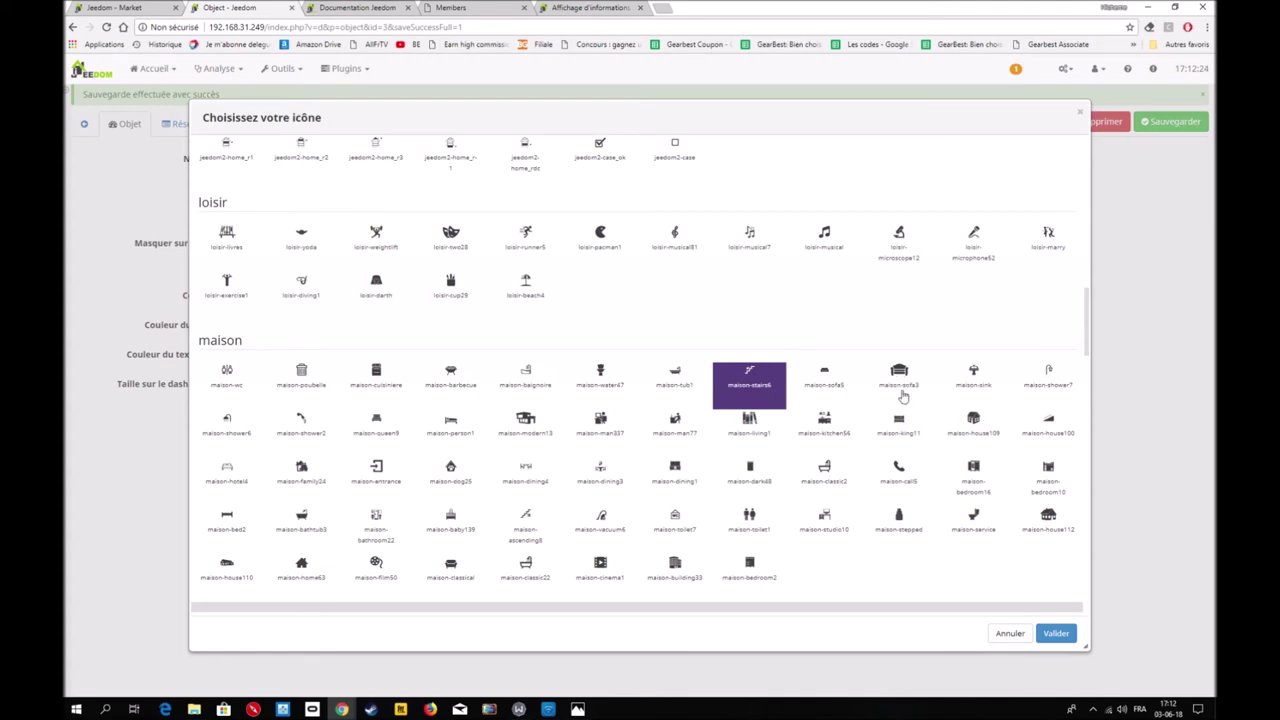
click(899, 386)
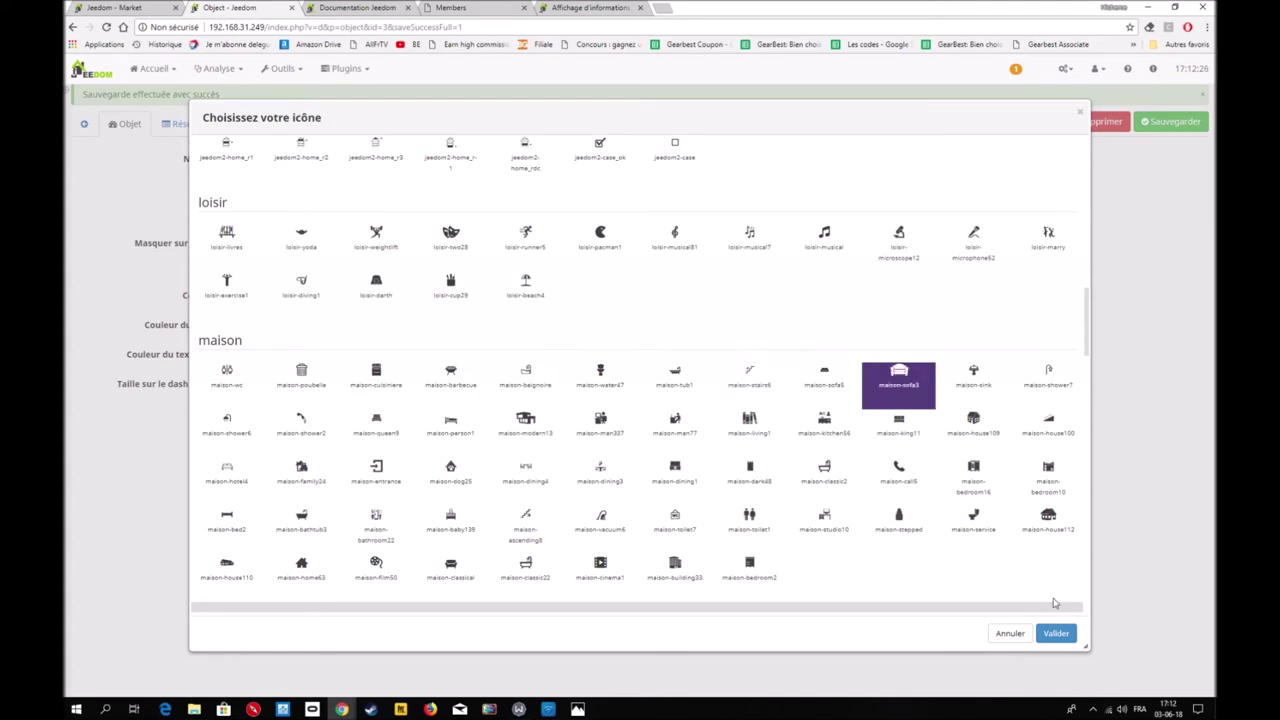
click(1058, 636)
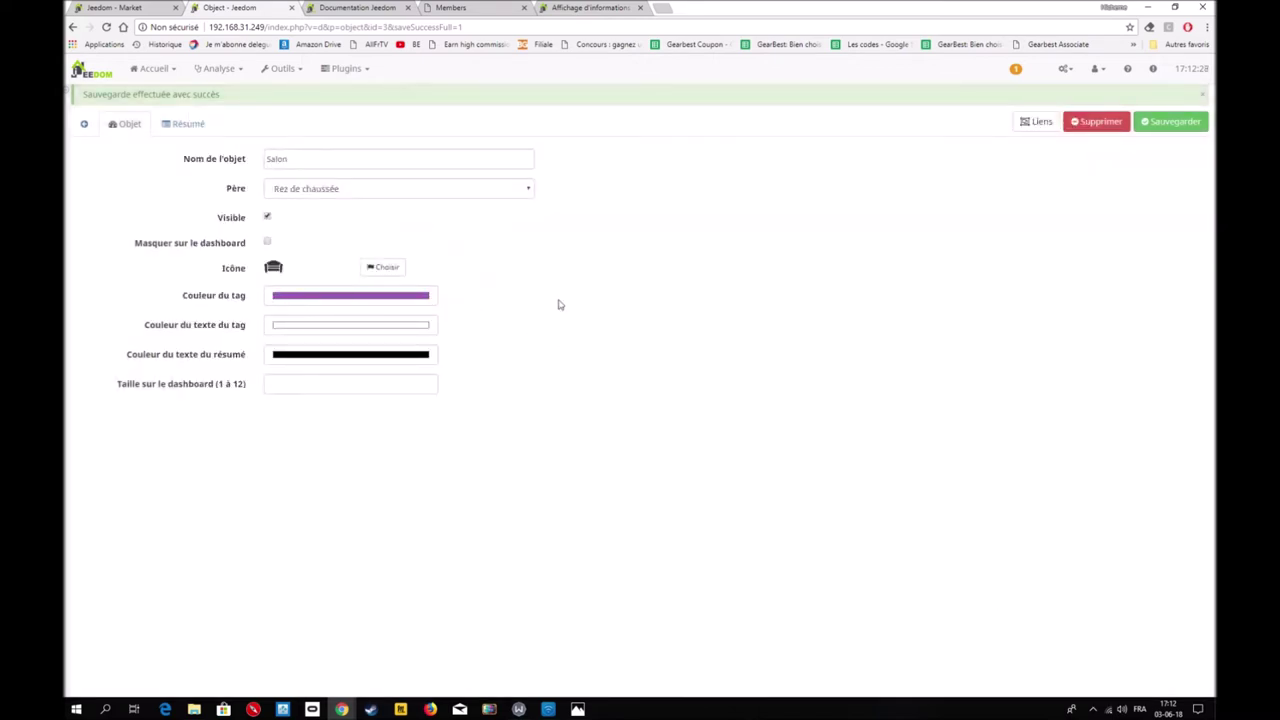
Save the Salon object and add a new object named cuisine
click(1183, 124)
click(84, 124)
click(80, 123)
mouse_move(70, 425)
mouse_move(68, 295)
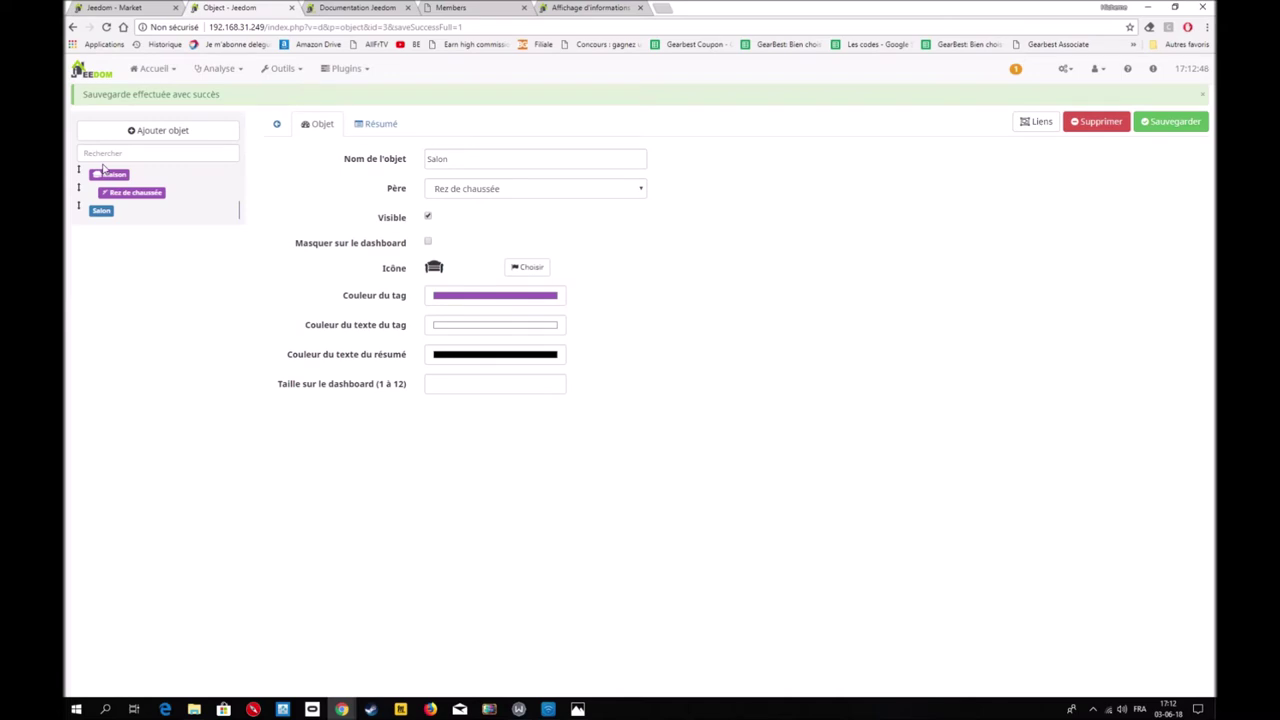
click(160, 131)
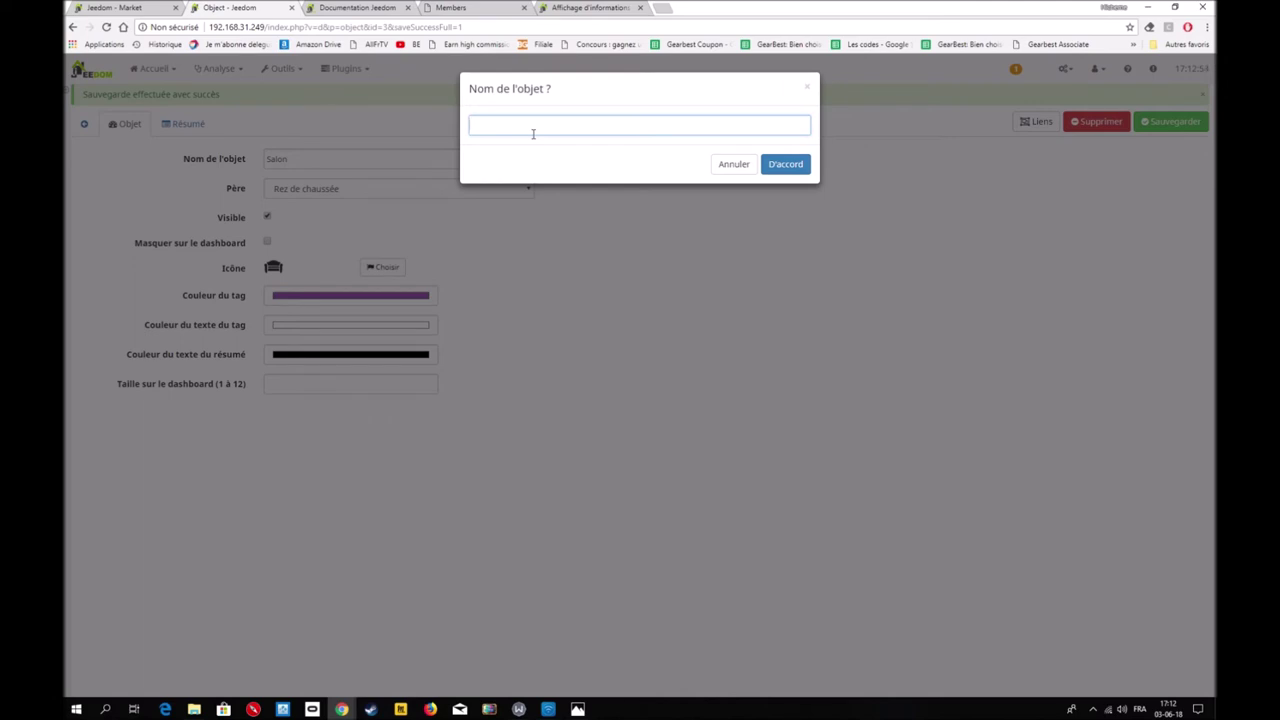
text(cuisine)
click(805, 164)
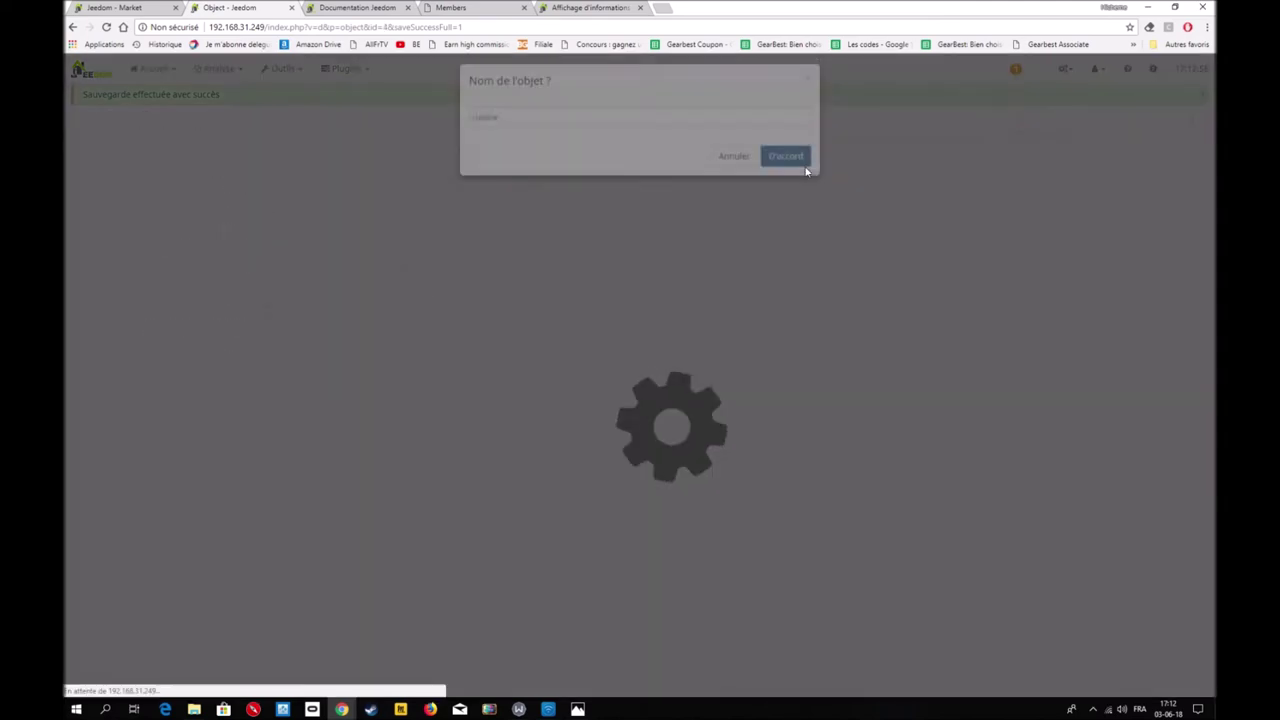
Assign the maison-kitchen56 icon from the maison category to the cuisine object and save it
click(386, 267)
scroll(520, 400, down, 15)
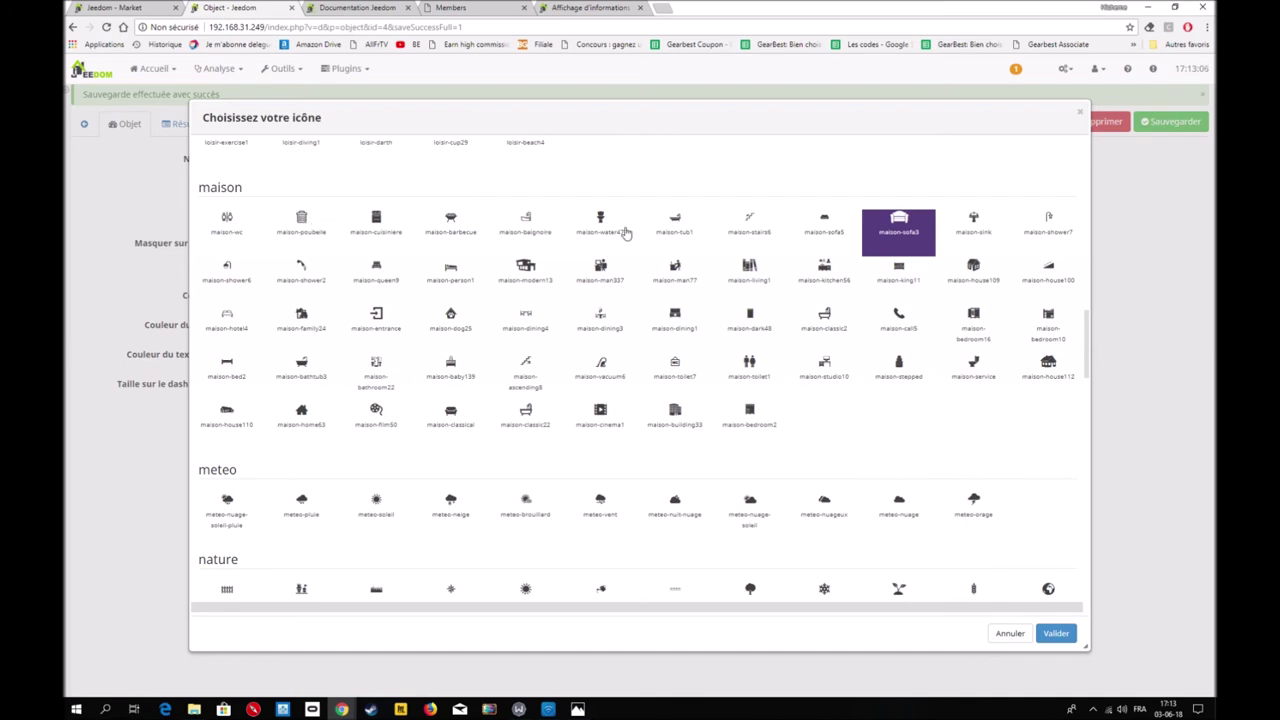
click(828, 282)
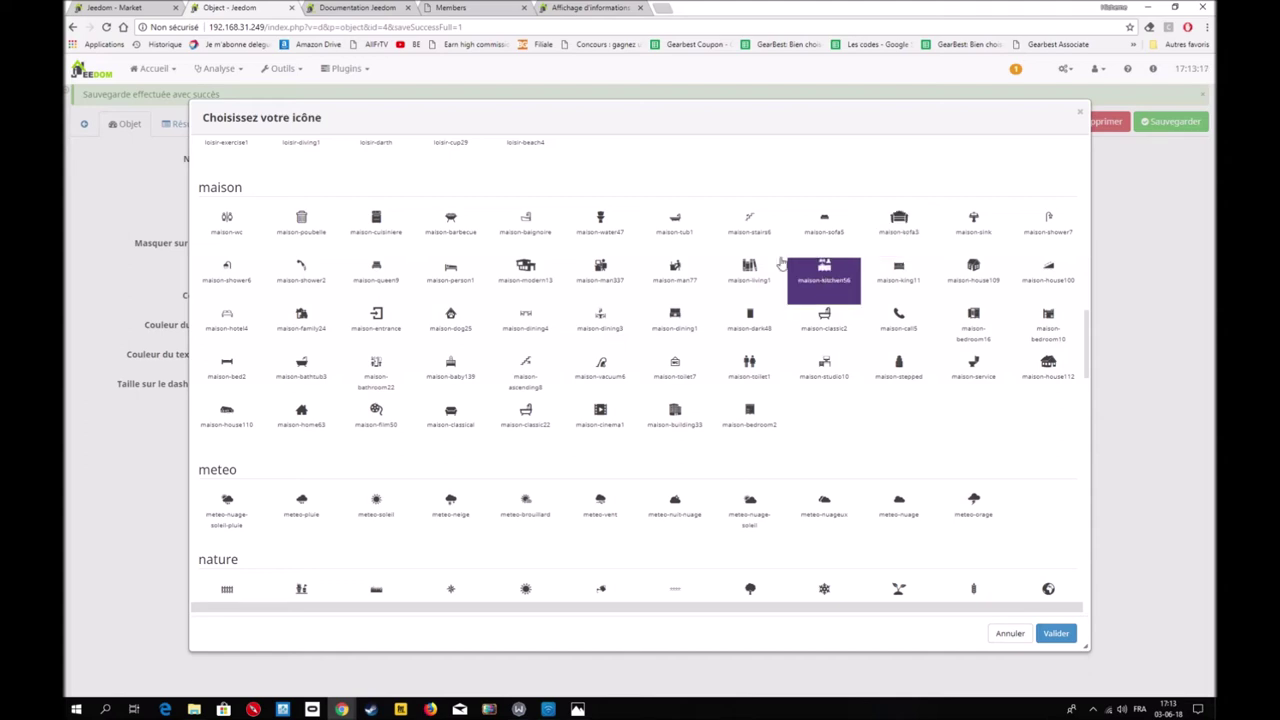
click(1055, 634)
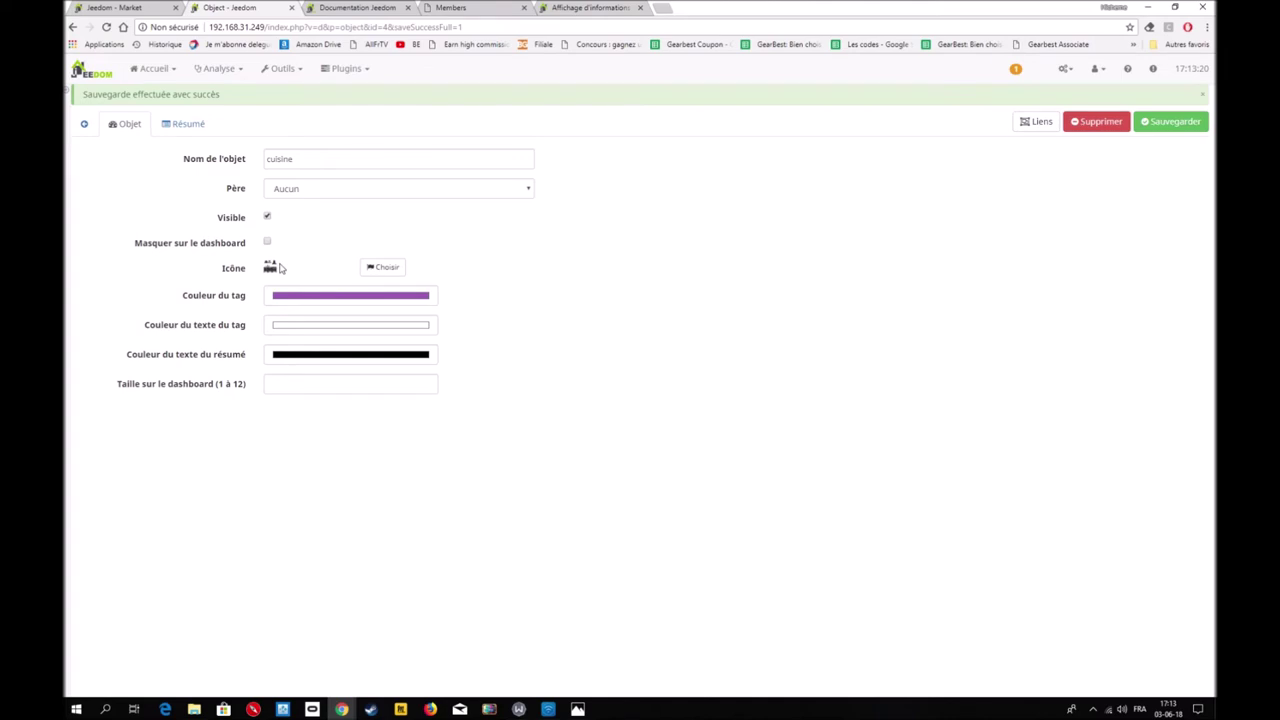
click(1175, 125)
Add a new object named salle à manger
click(84, 124)
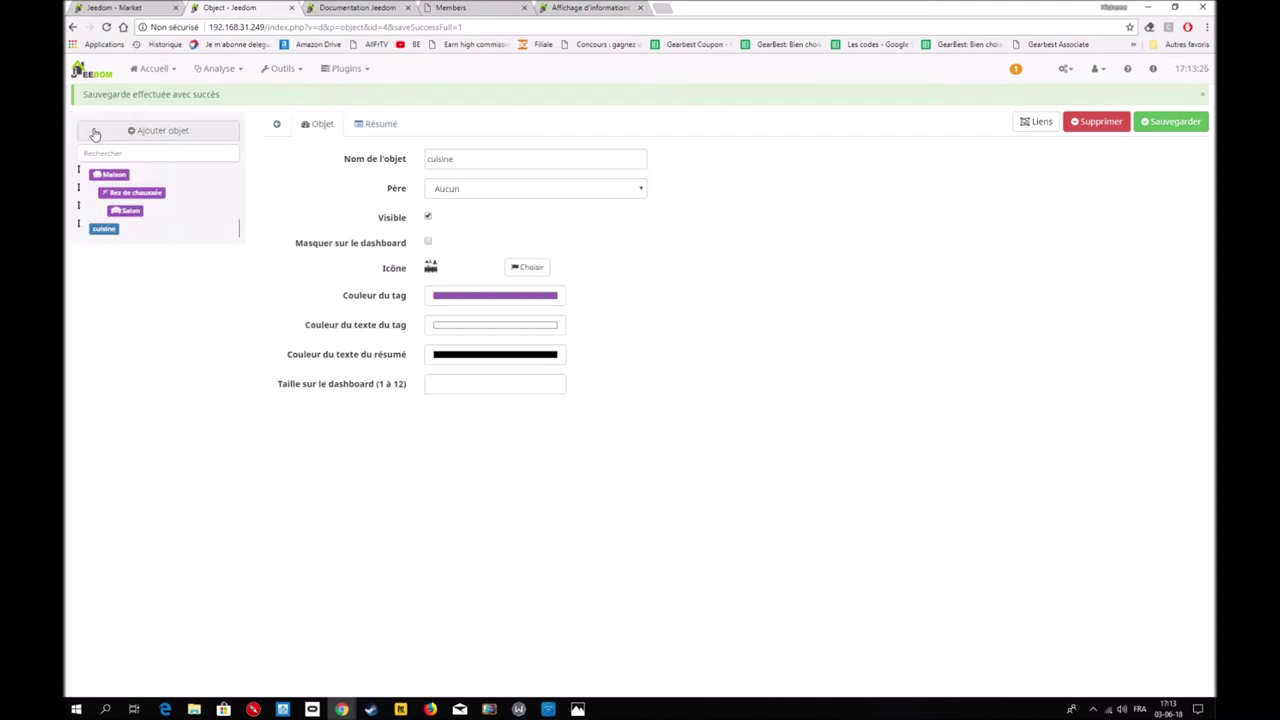
click(146, 137)
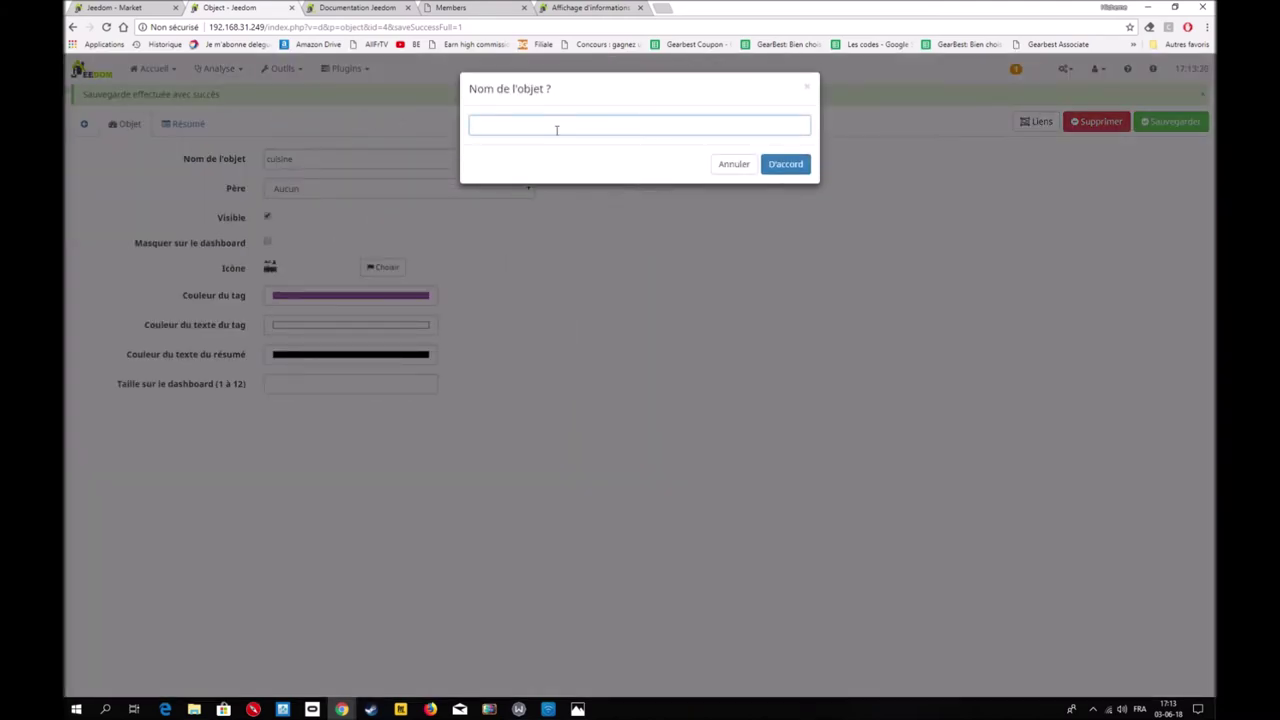
text(salle à manger)
key(Return)
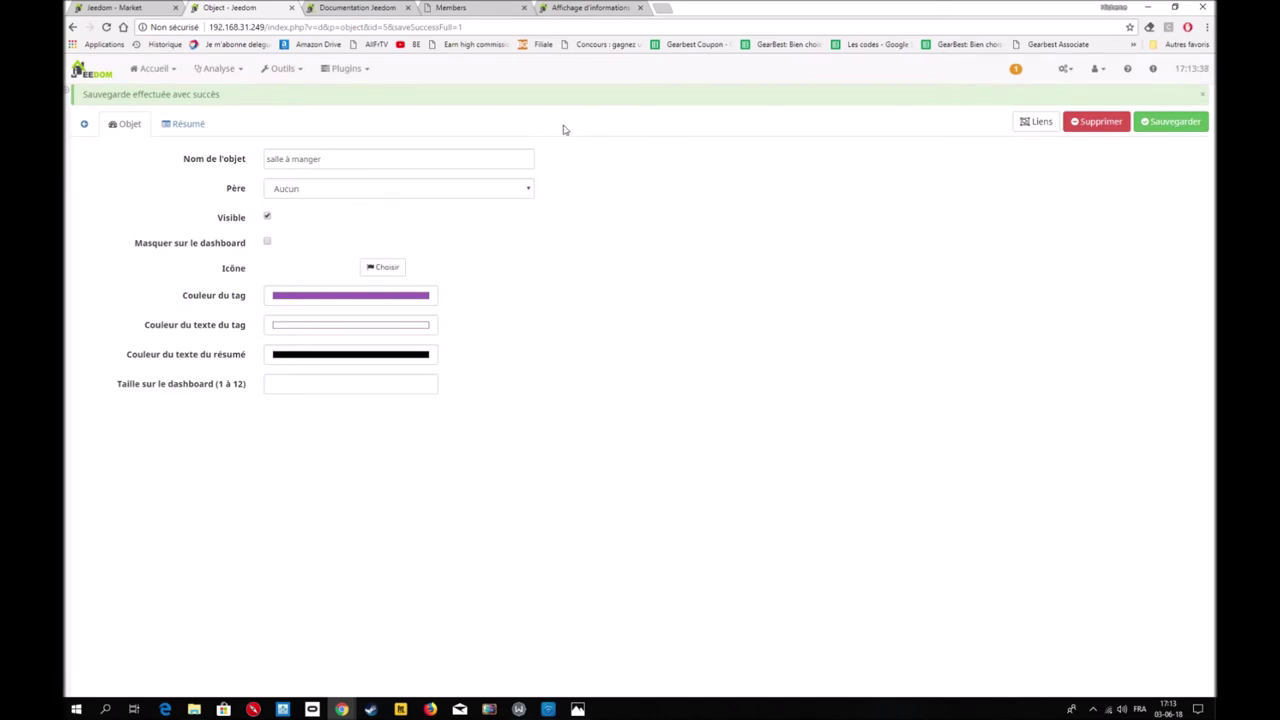
Assign the nourriture-dining8 icon from the nourriture category to the salle à manger object and save it
click(385, 273)
scroll(560, 420, down, 4)
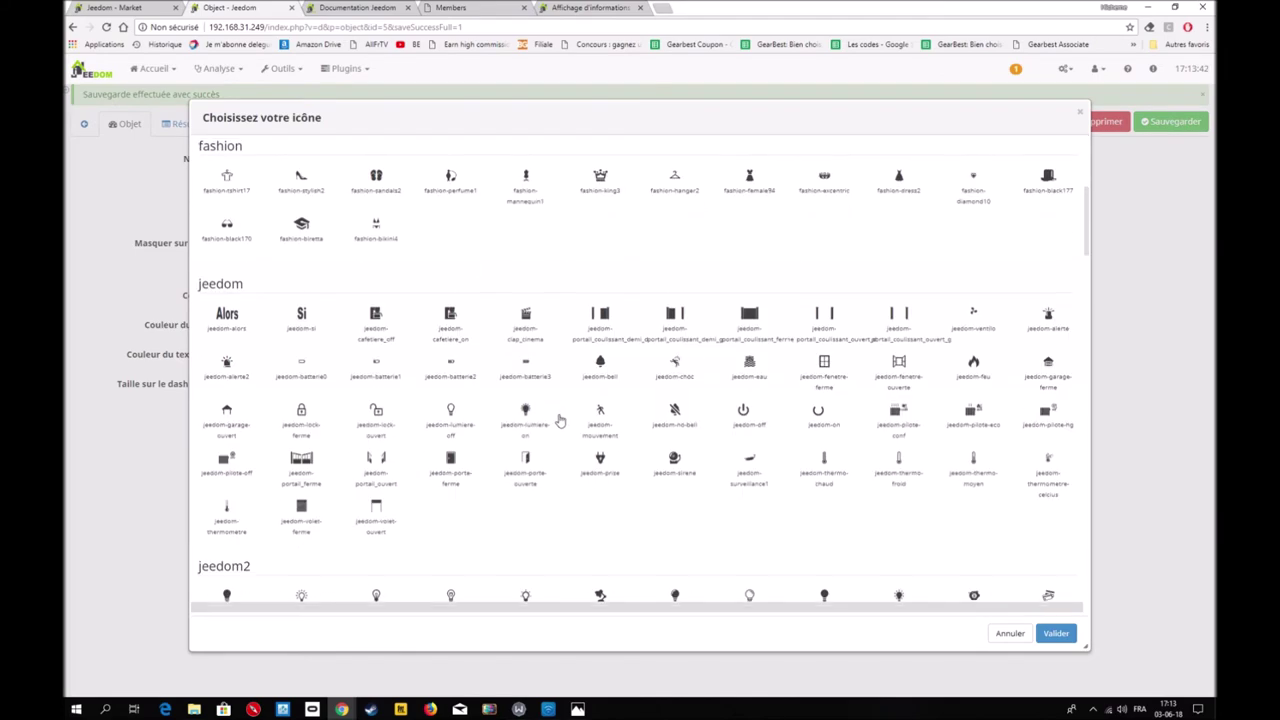
scroll(560, 420, down, 8)
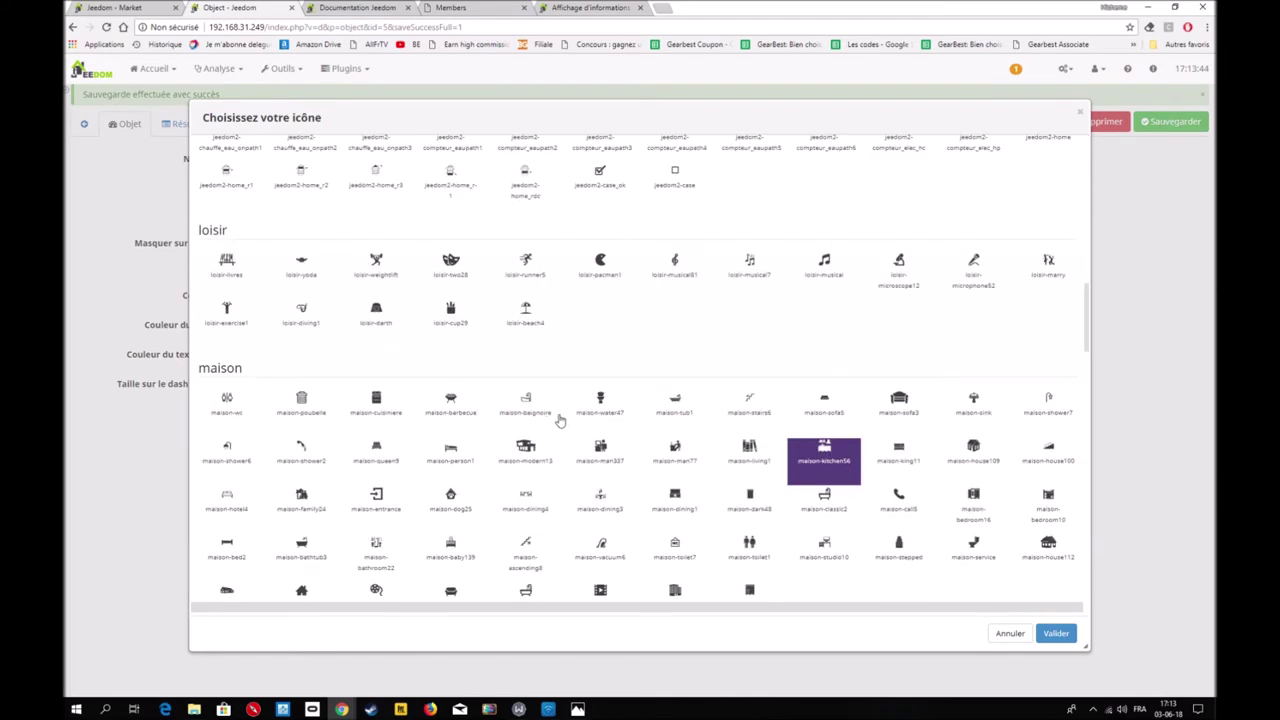
scroll(560, 420, down, 2)
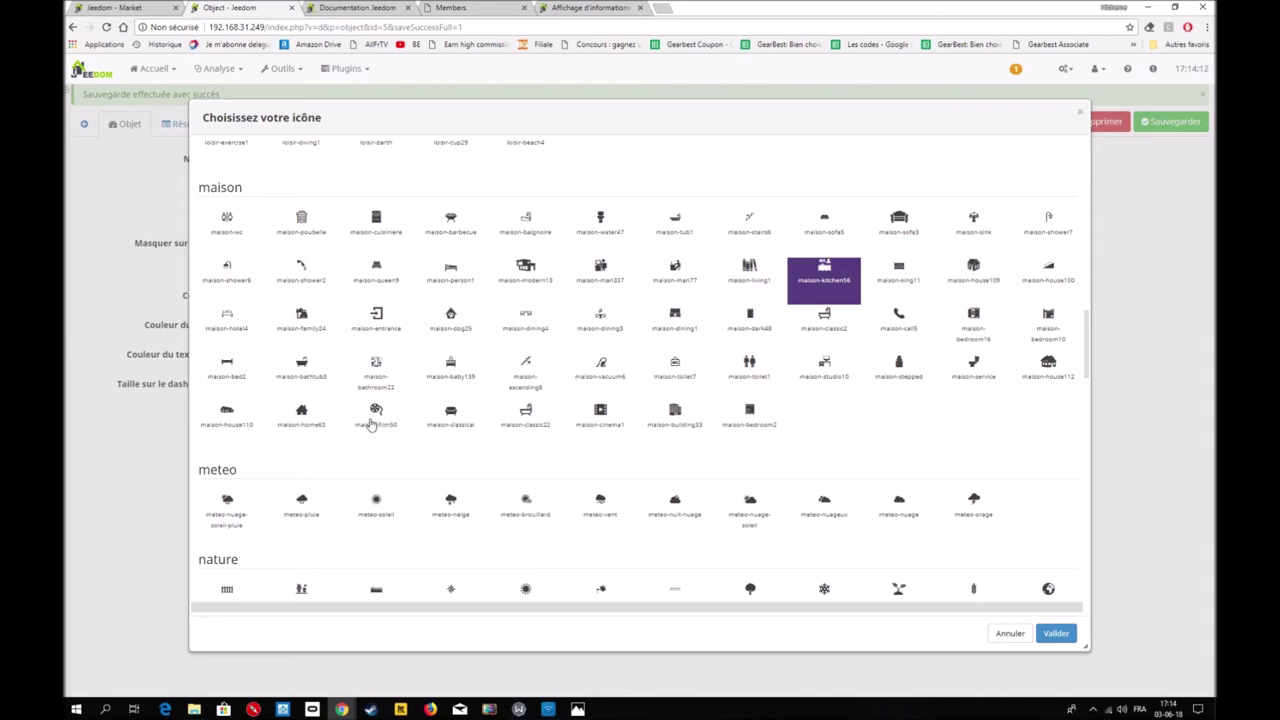
scroll(370, 425, down, 3)
scroll(370, 425, down, 3)
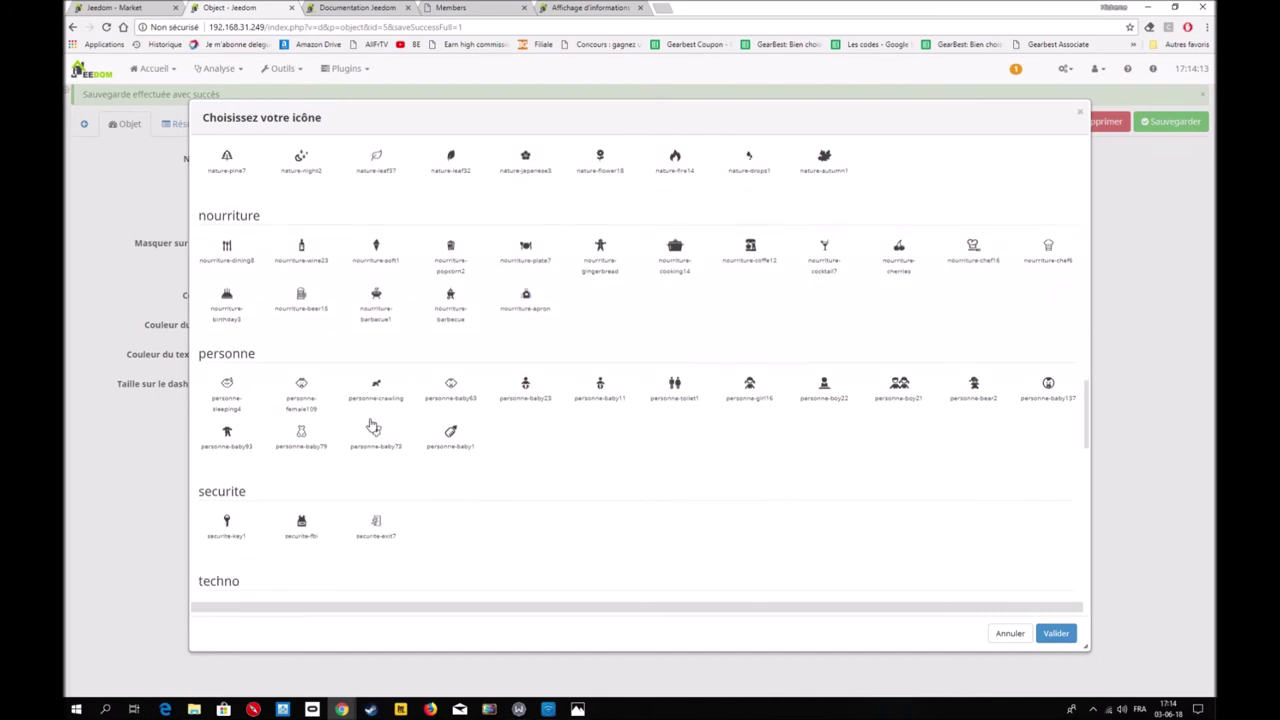
click(229, 255)
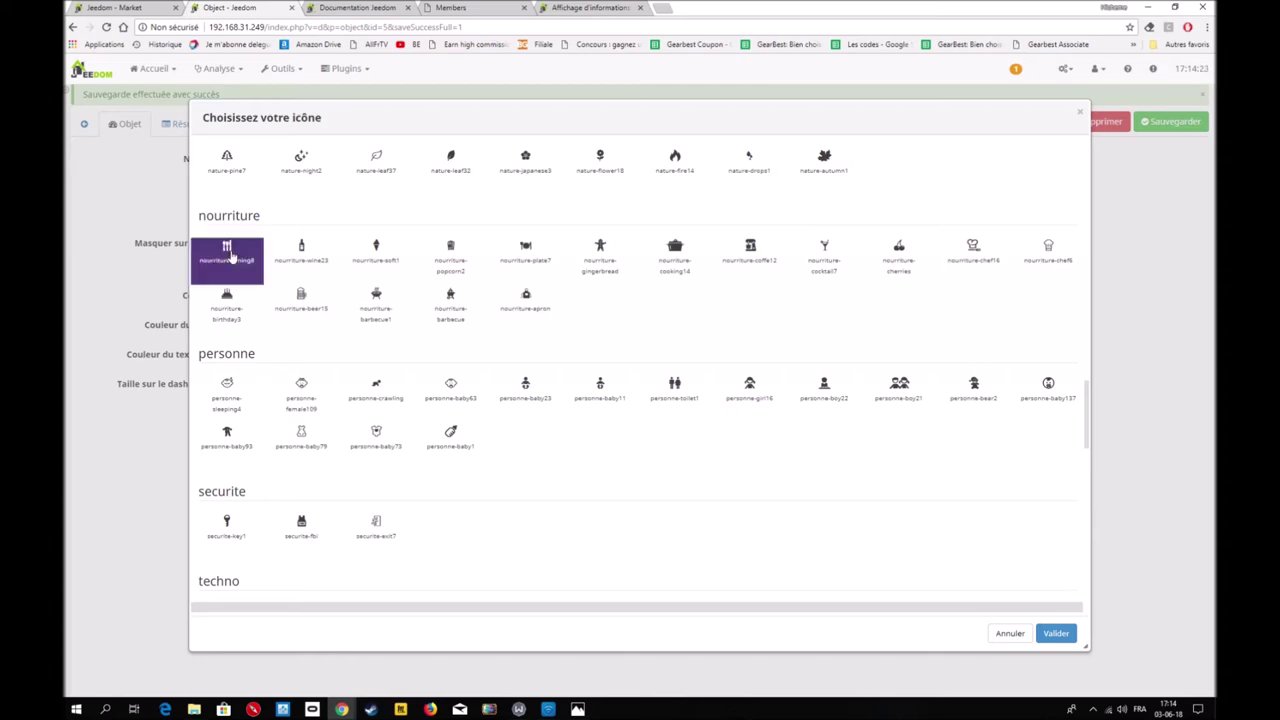
click(1056, 634)
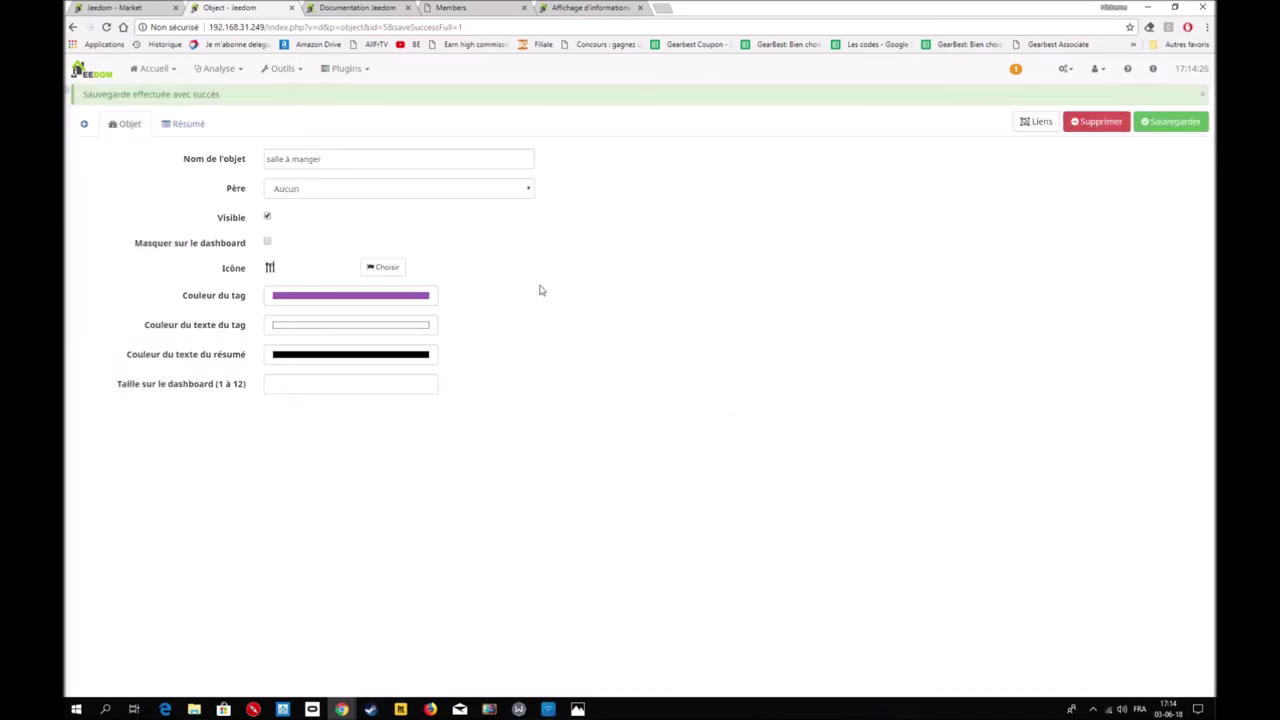
click(1149, 125)
Add a new object named Toilette
click(83, 126)
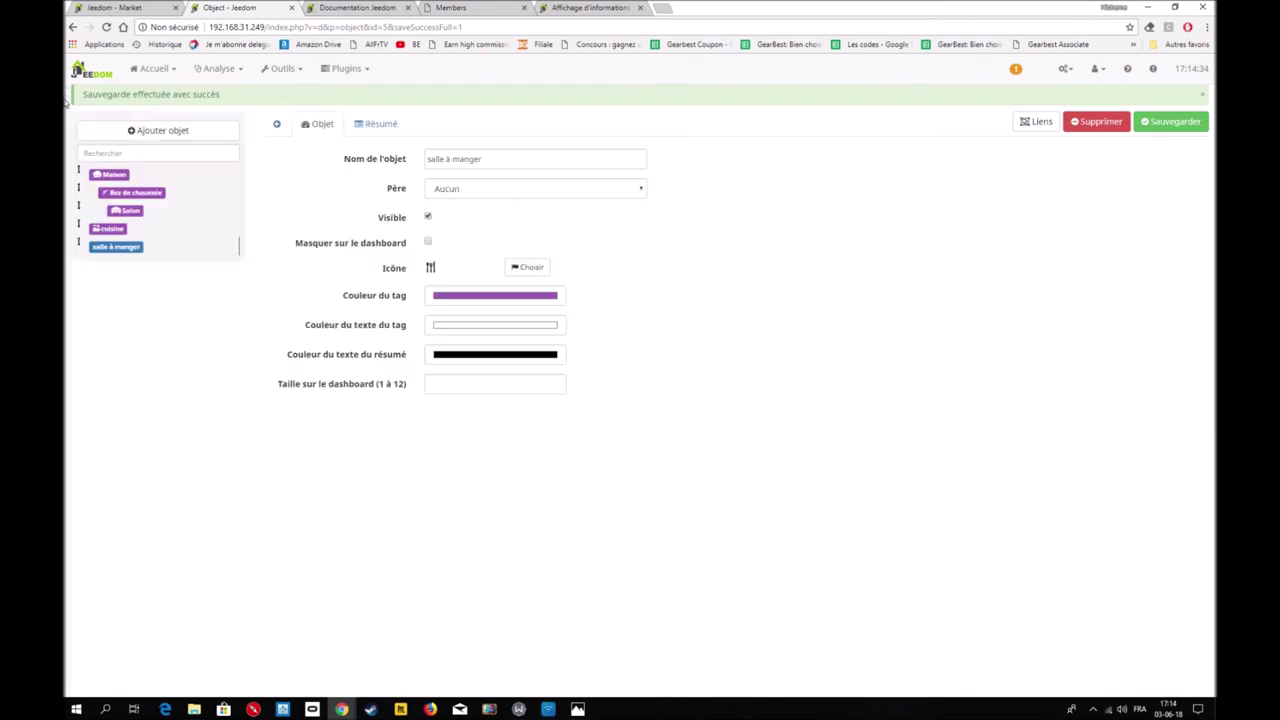
click(138, 130)
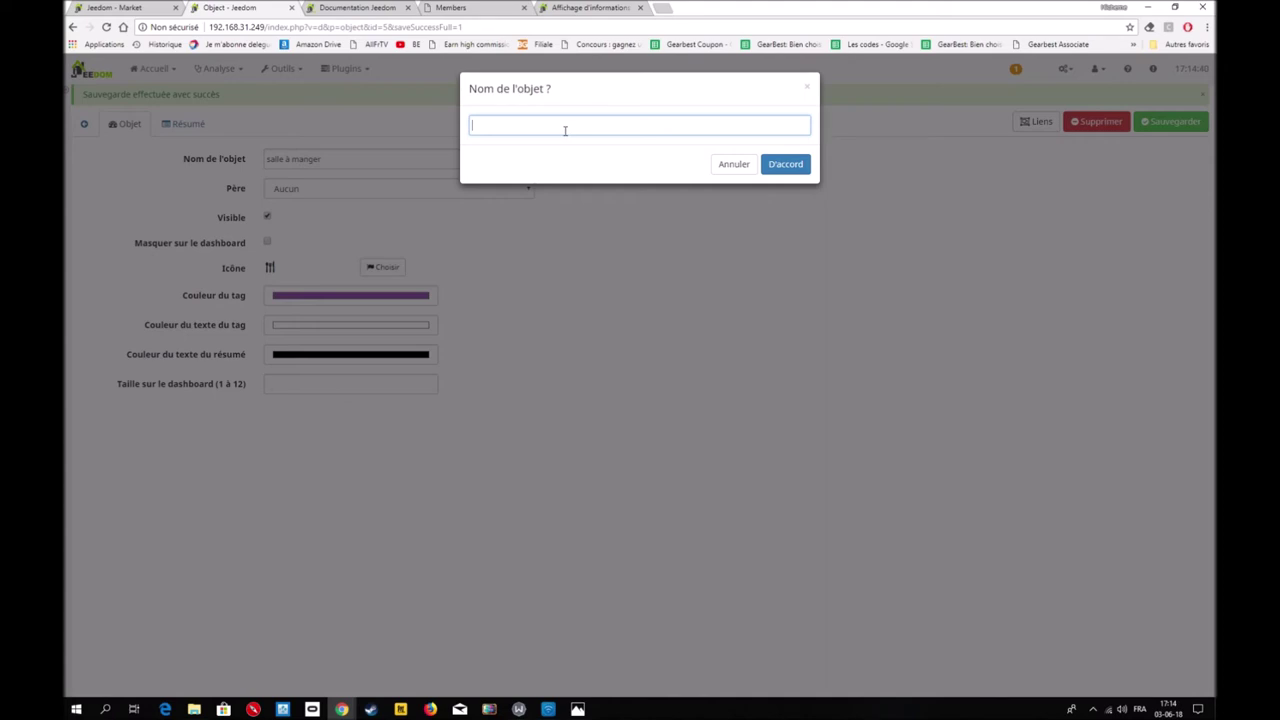
text(Toilettee)
click(790, 164)
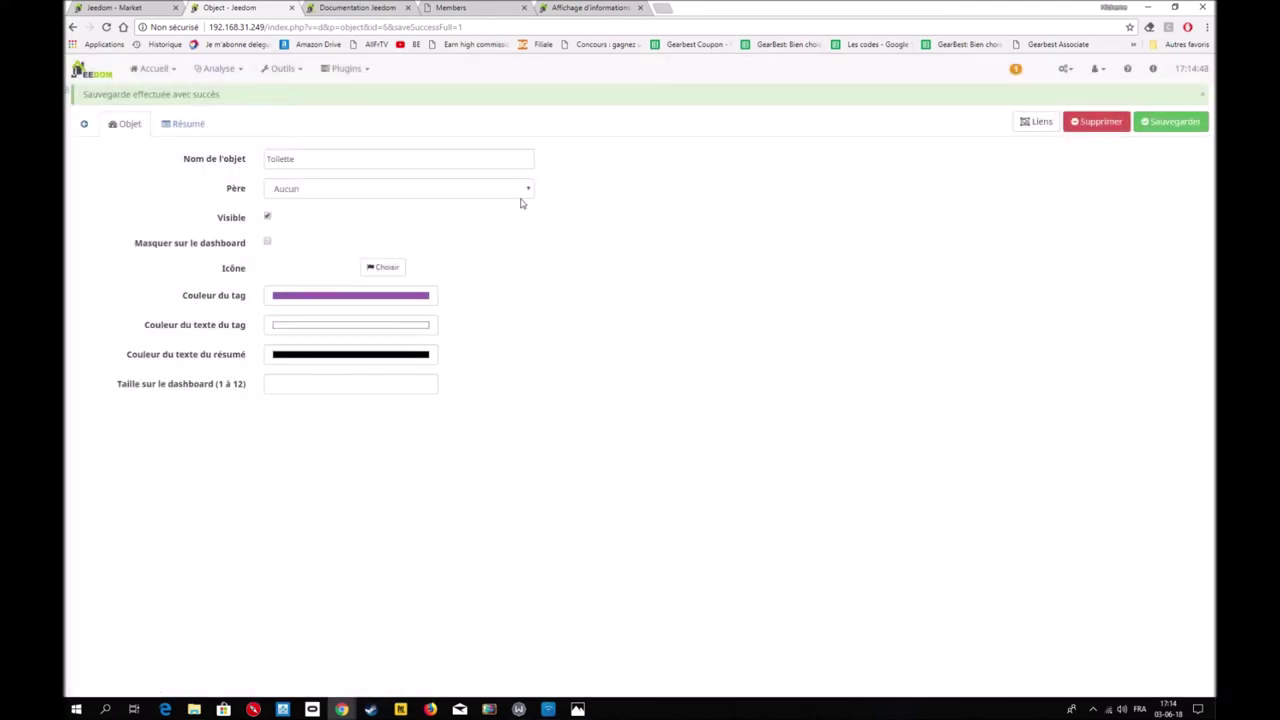
Assign the maison-wc icon from the maison category to the Toilette object
click(386, 269)
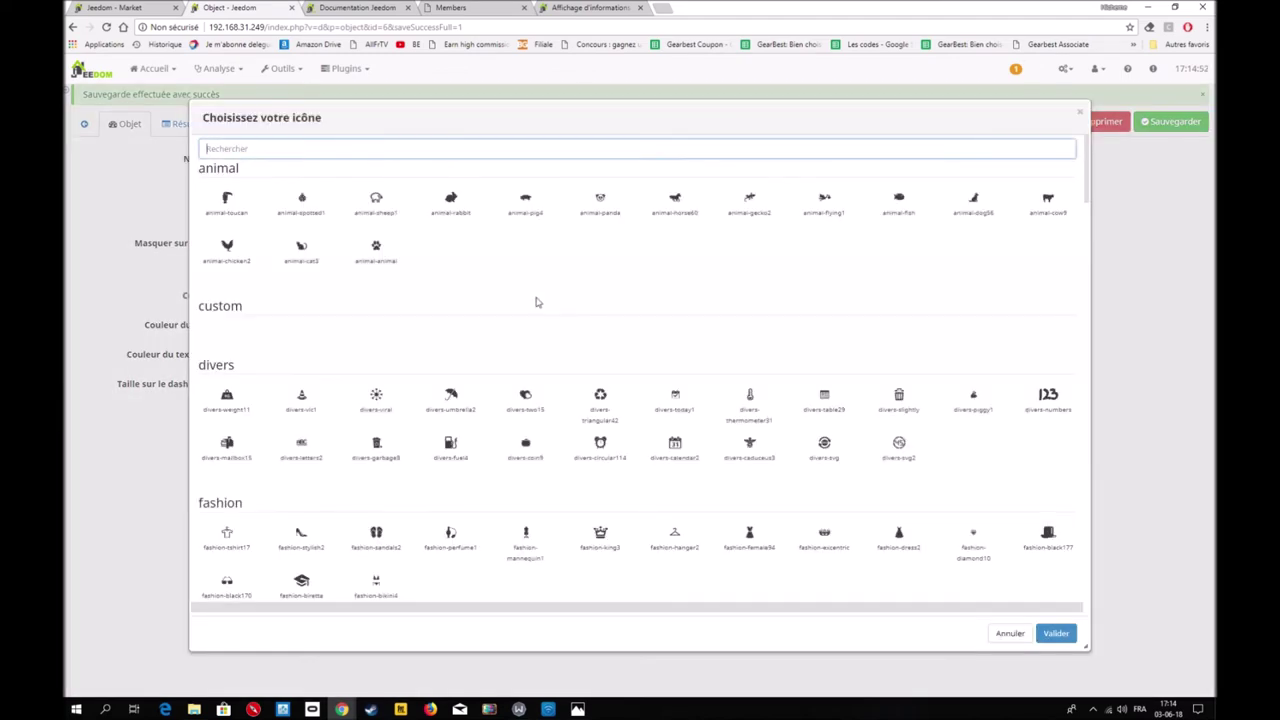
scroll(503, 327, down, 3)
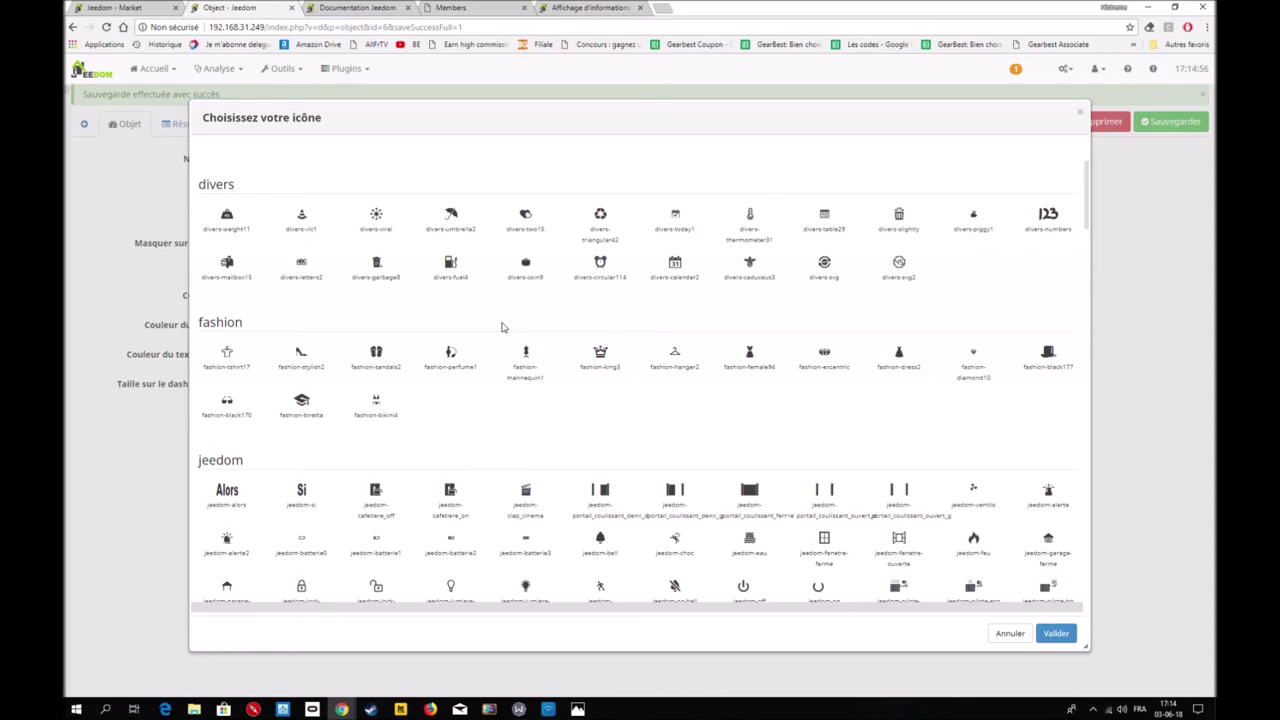
scroll(503, 327, down, 15)
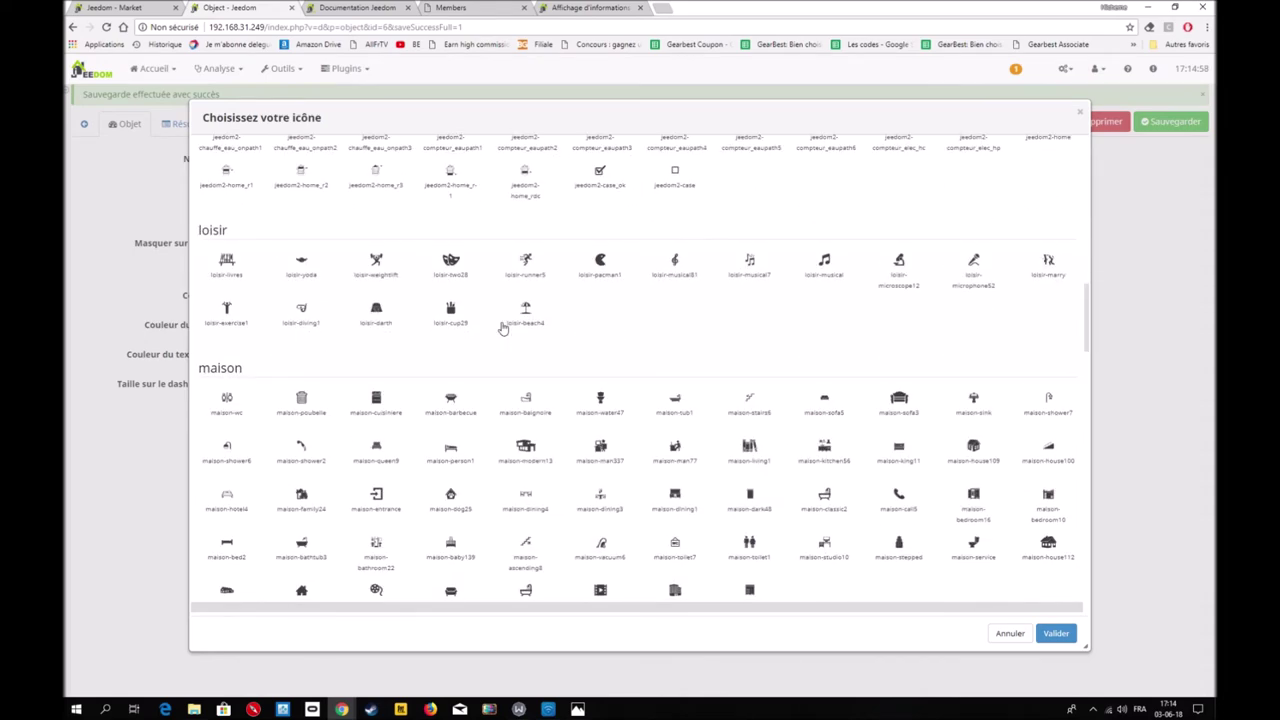
scroll(503, 327, down, 2)
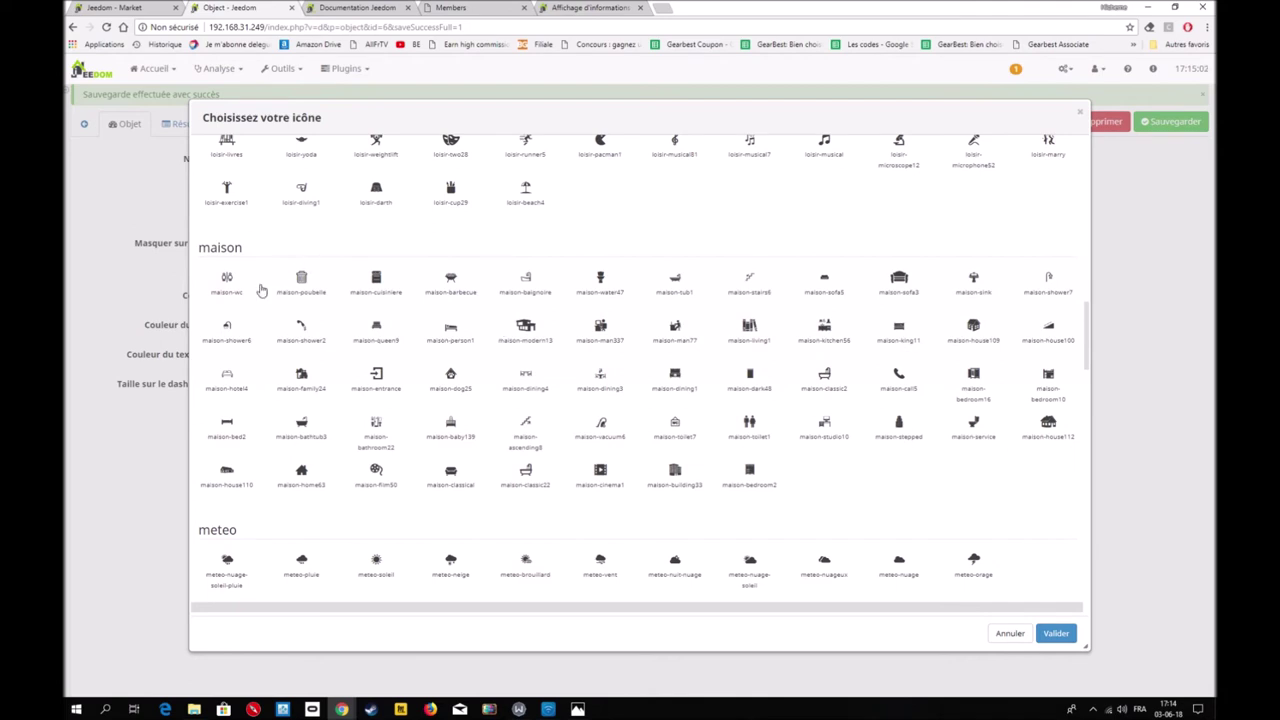
click(230, 295)
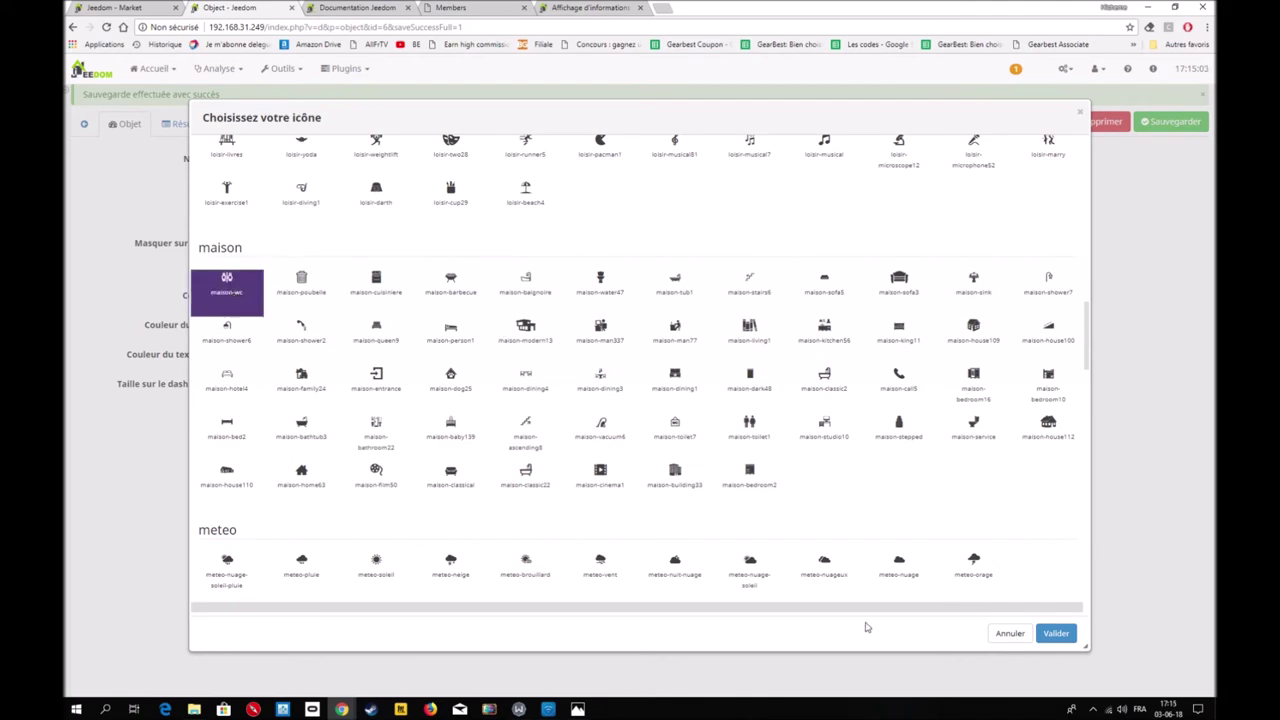
click(1058, 636)
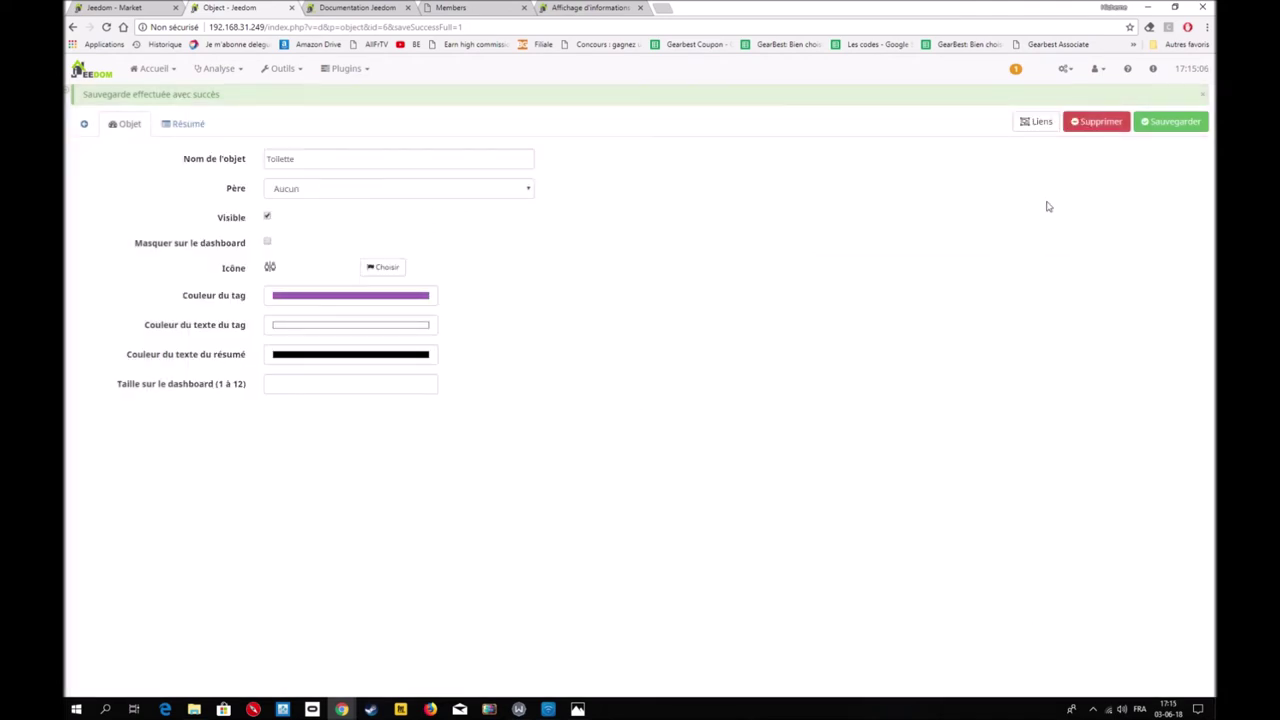
Set the Toilette object's parent to Rez de chaussée and save the object
click(1160, 134)
click(529, 192)
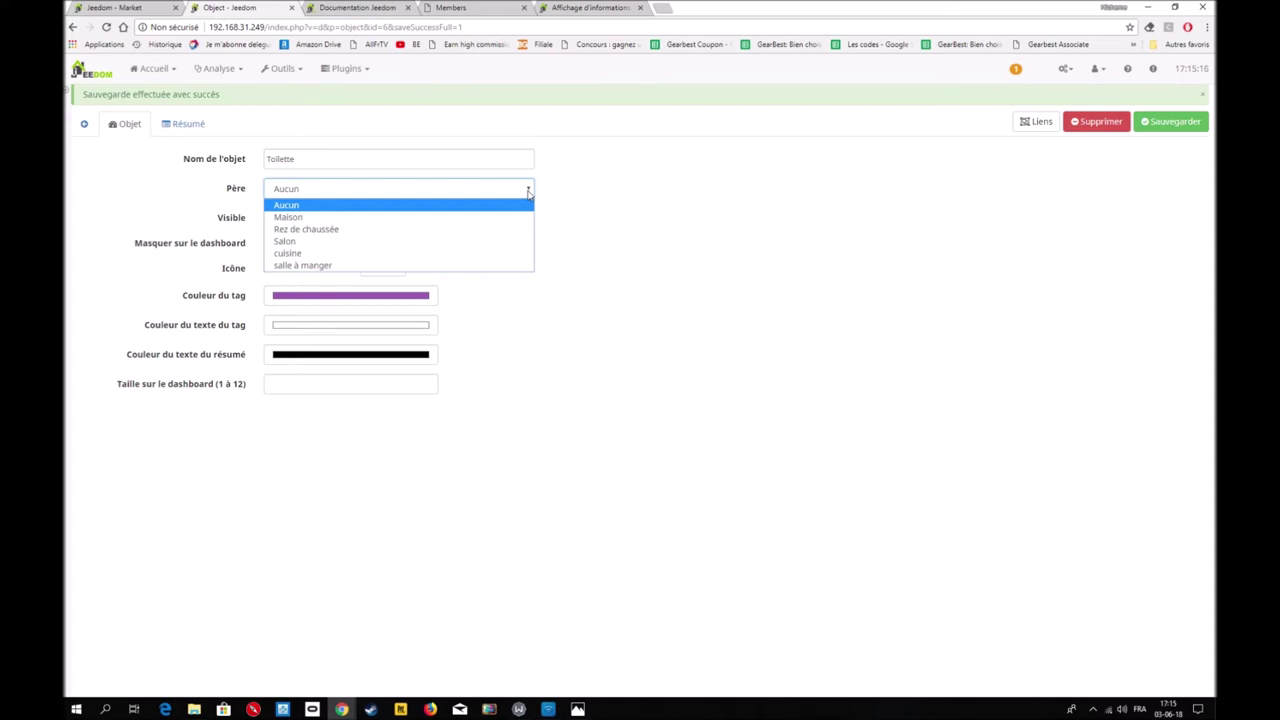
click(340, 230)
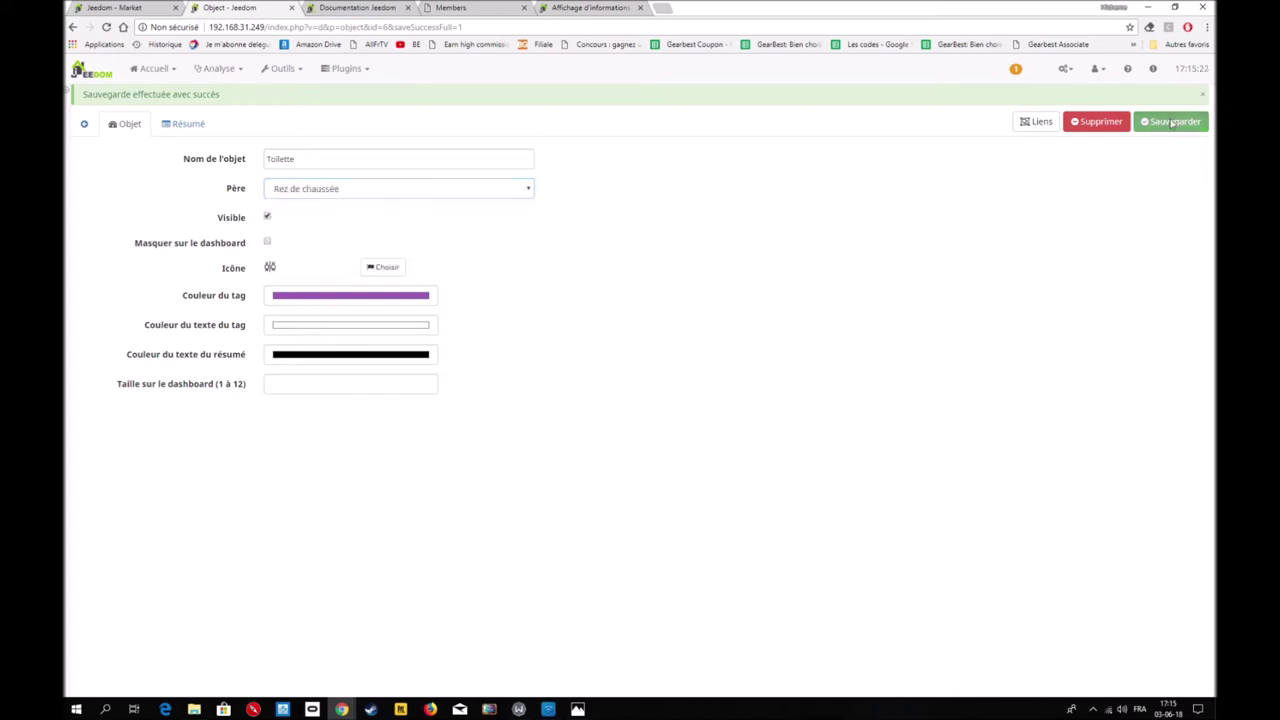
Set the cuisine object's parent to Rez de chaussée and save the object
click(85, 124)
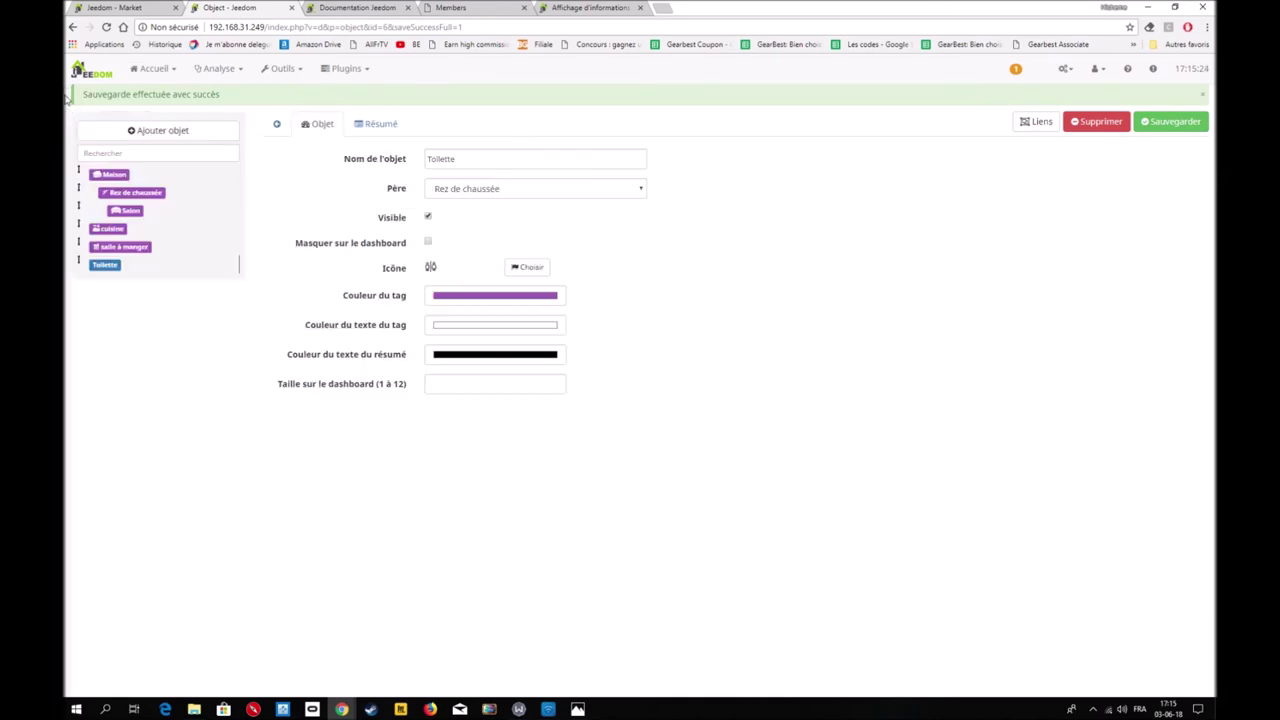
click(110, 228)
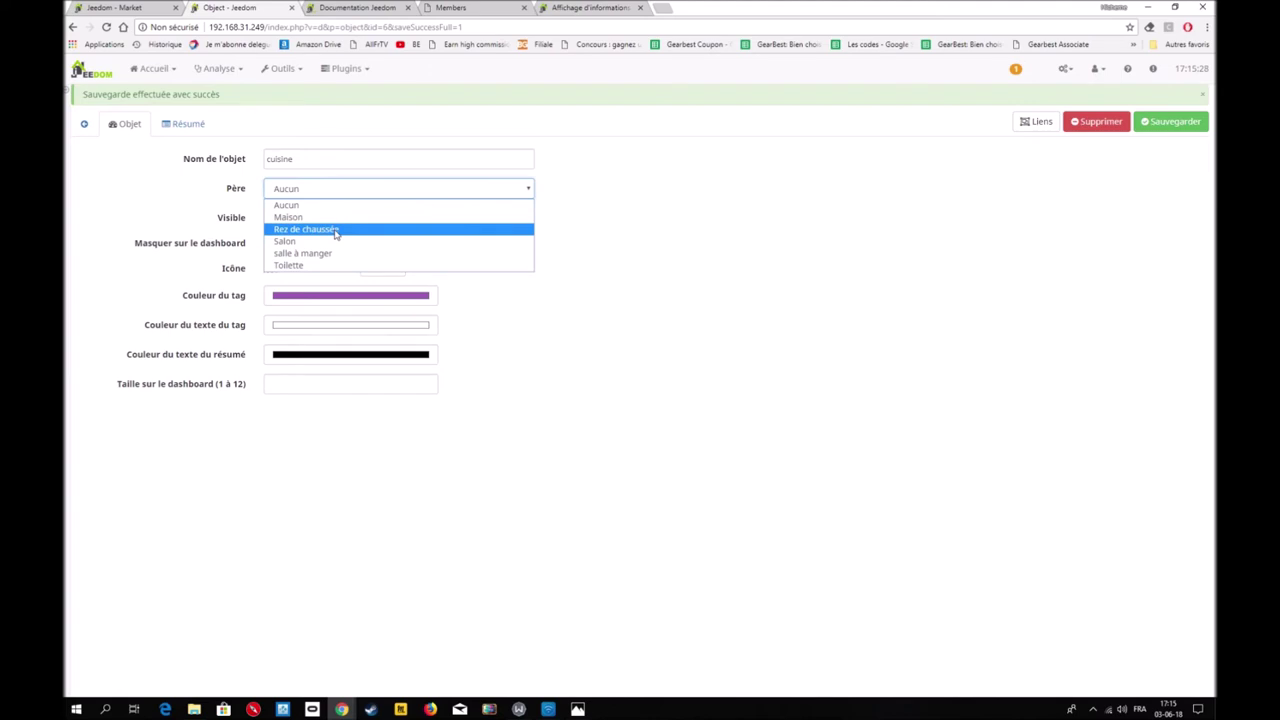
click(335, 231)
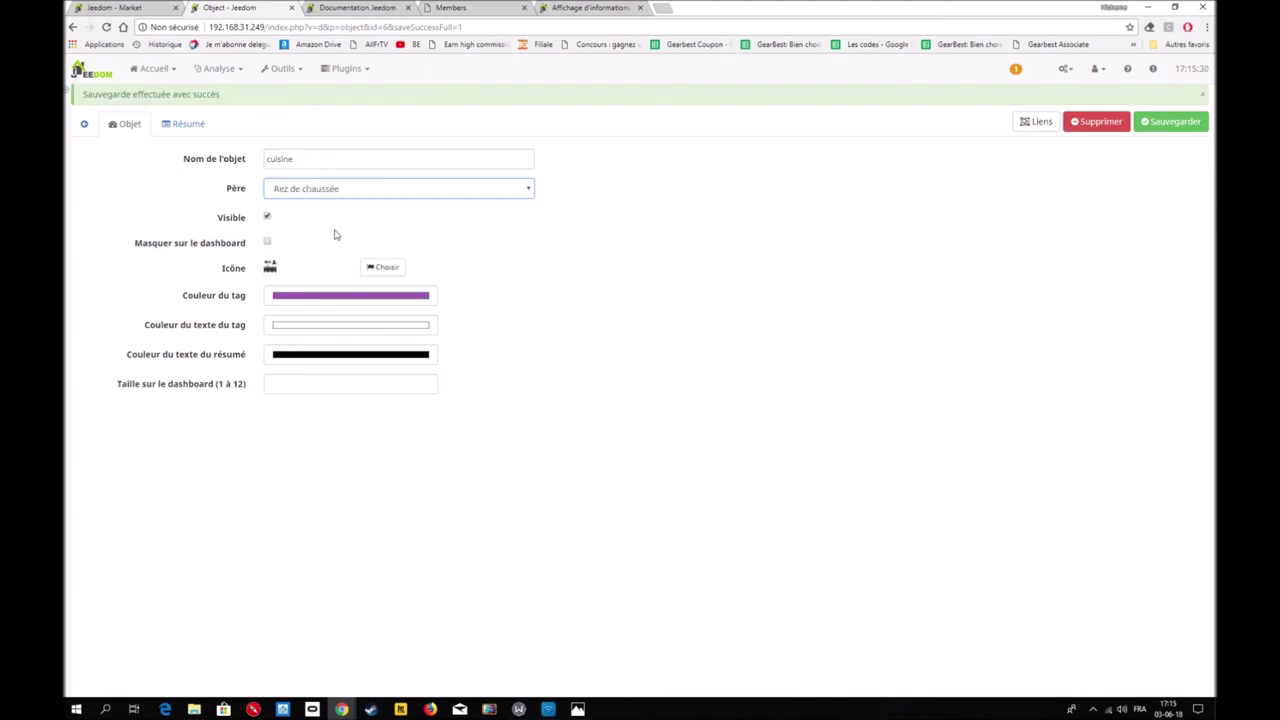
click(1168, 125)
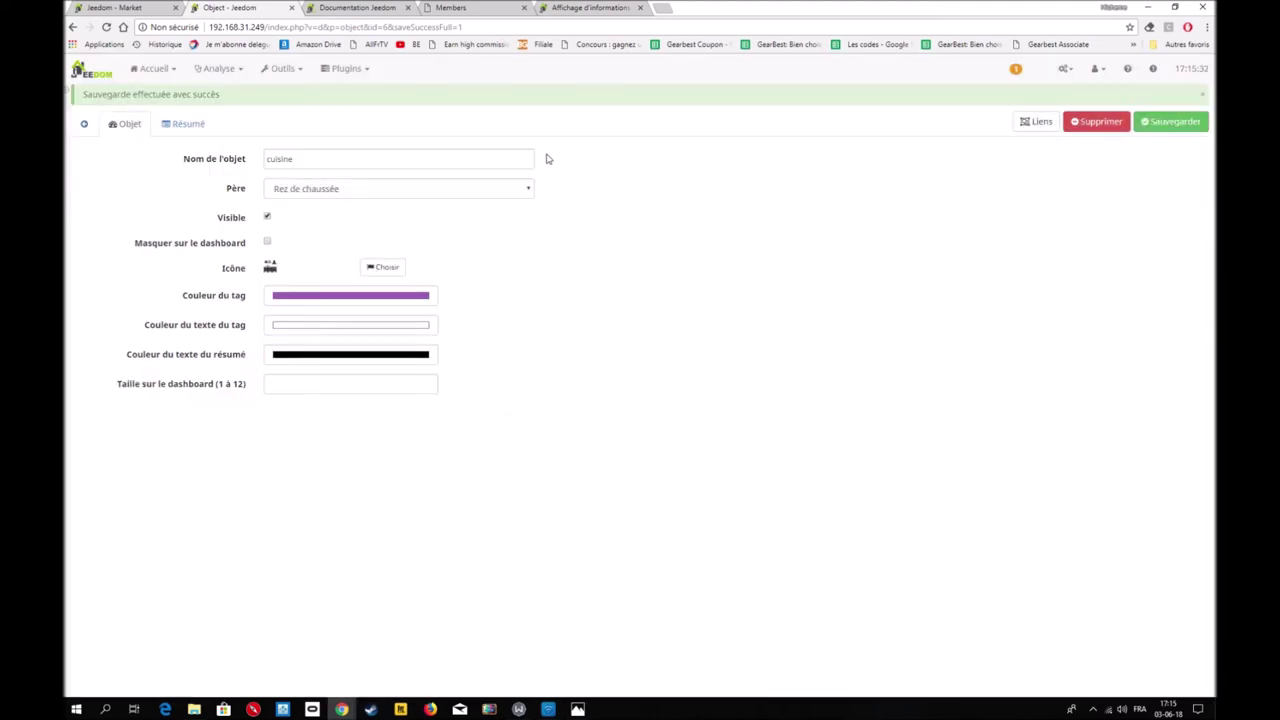
Set the salle à manger object's parent to Rez de chaussée
click(84, 124)
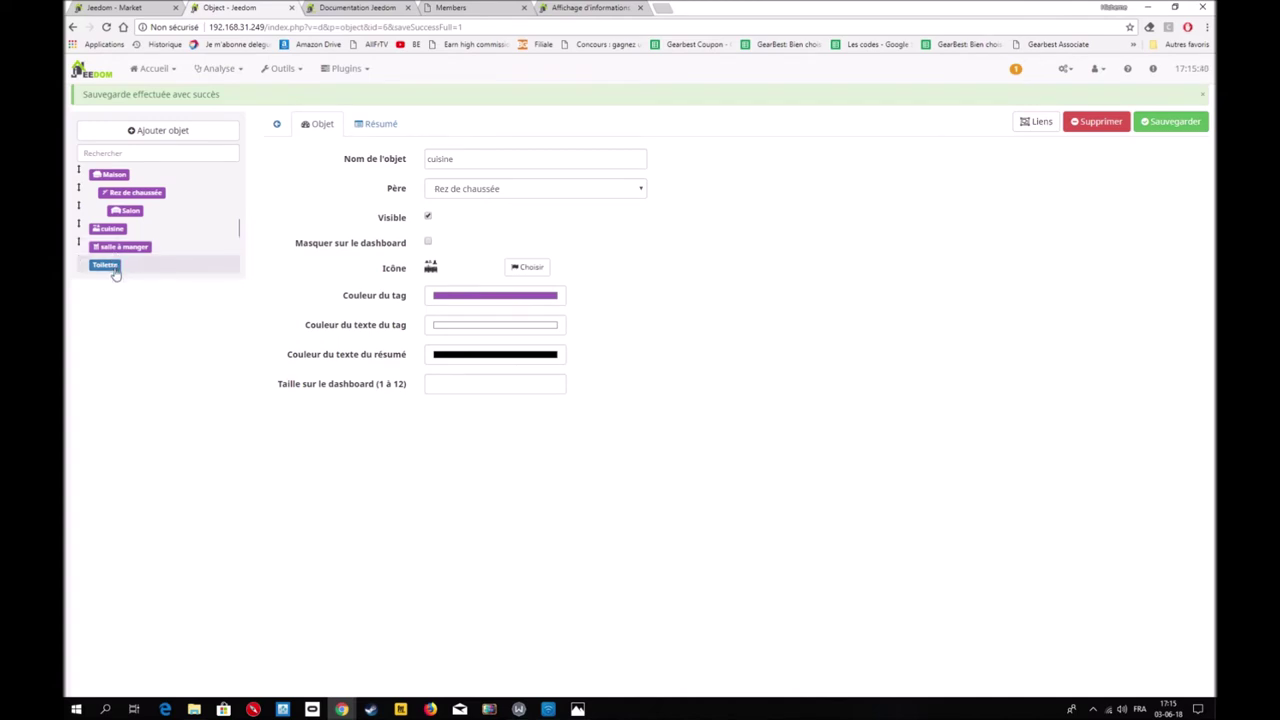
click(127, 213)
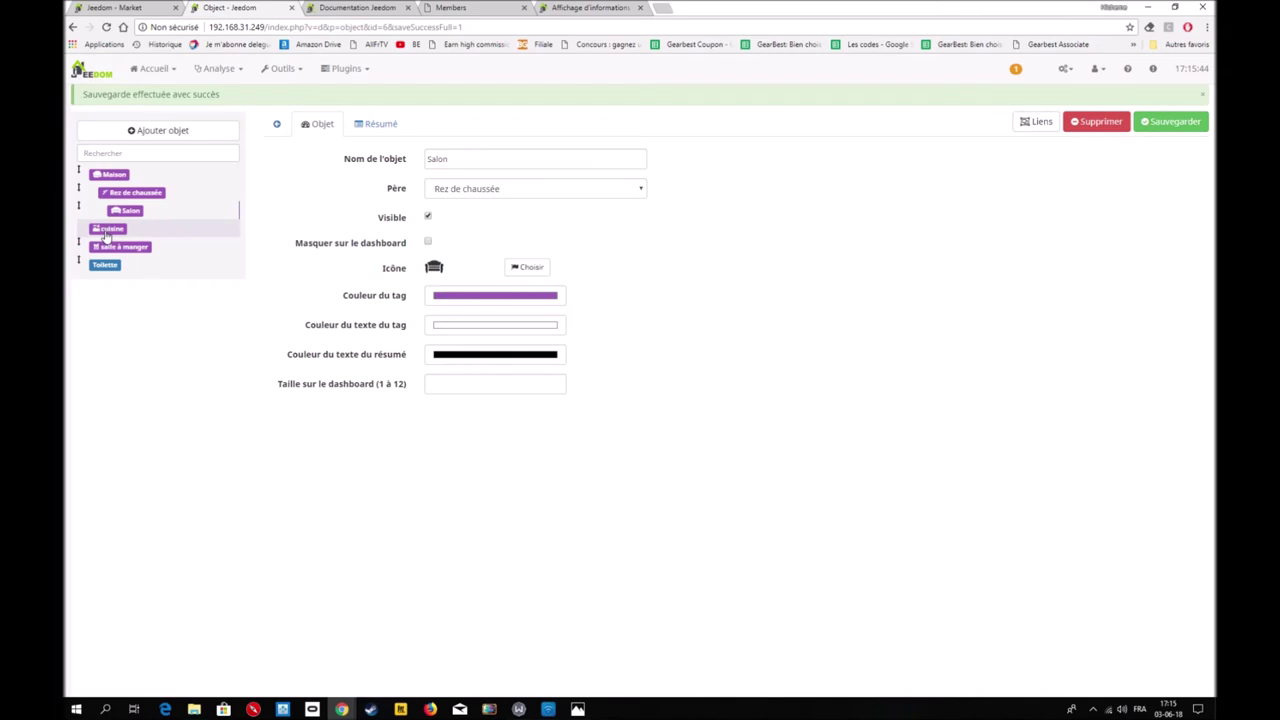
click(112, 230)
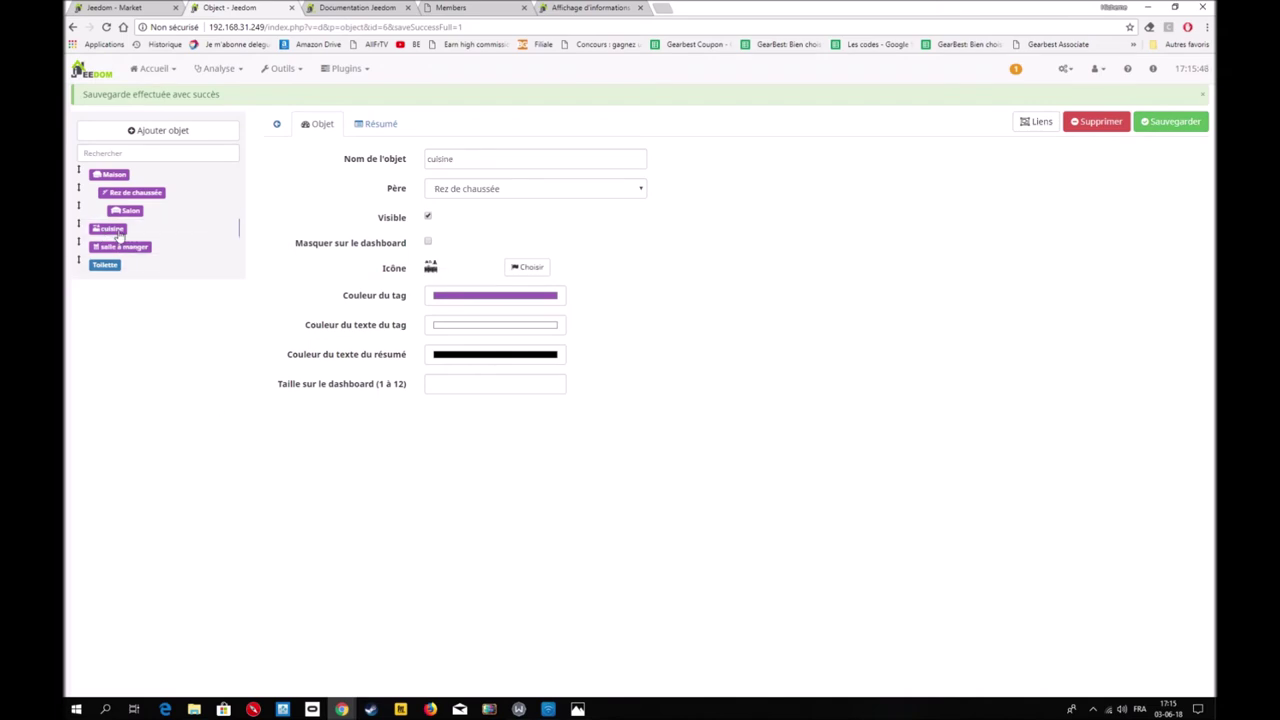
click(120, 247)
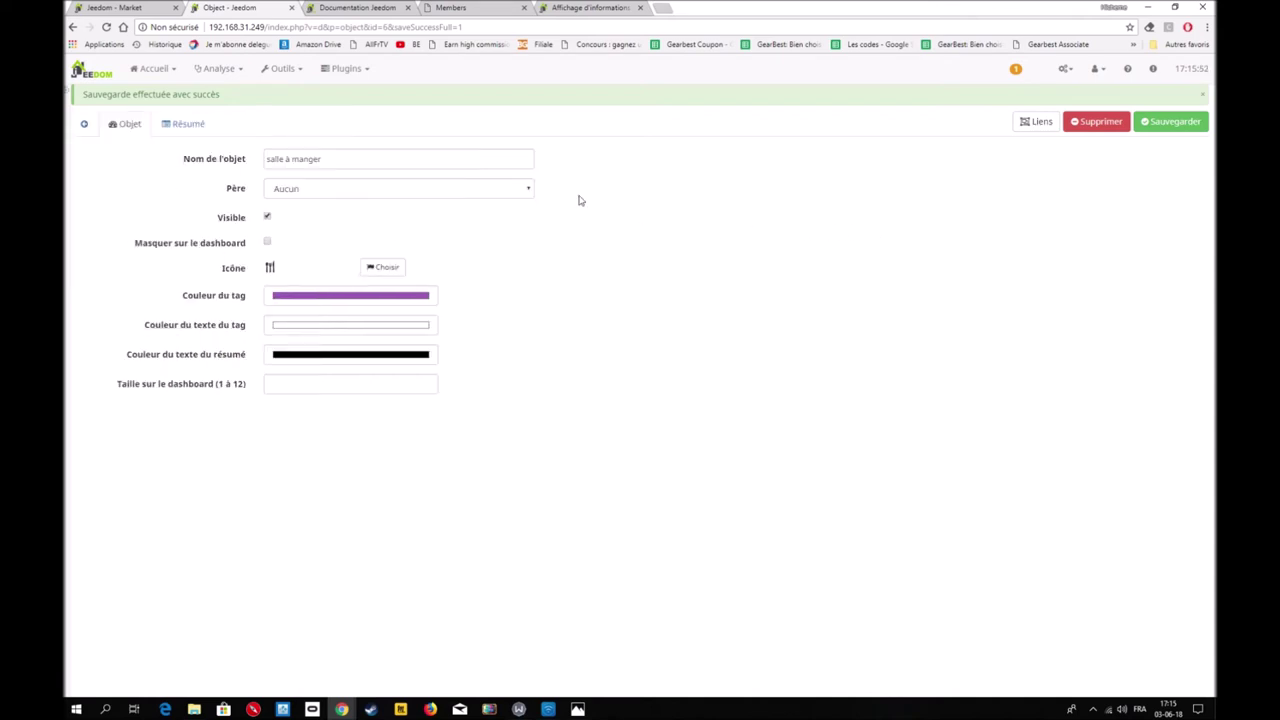
click(517, 190)
click(358, 230)
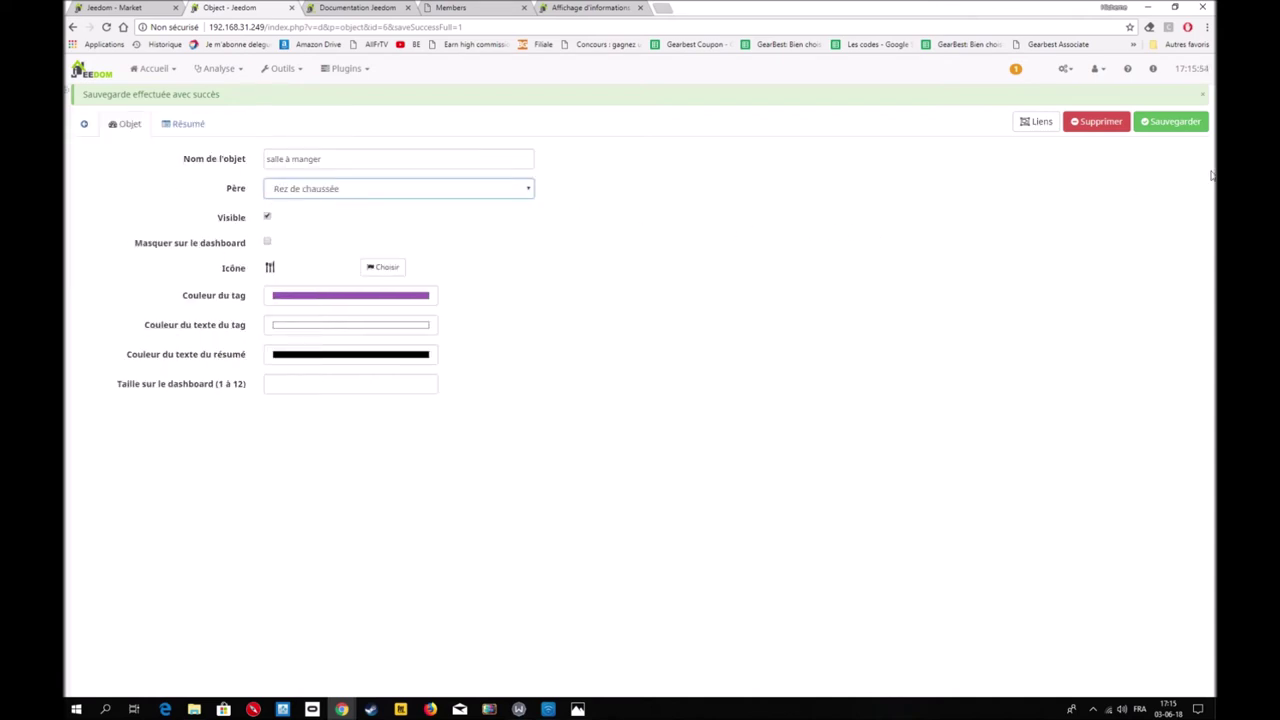
Save the salle à manger object and return to the objects overview
click(1178, 122)
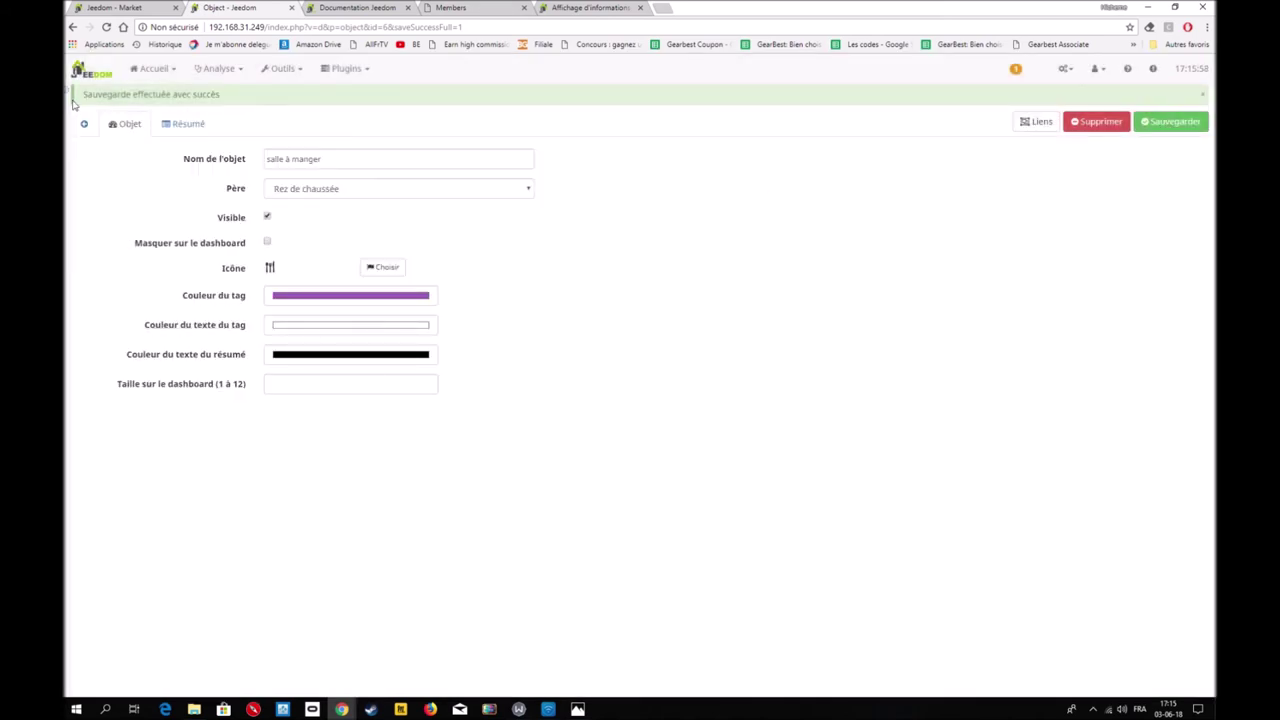
mouse_move(72, 103)
click(85, 125)
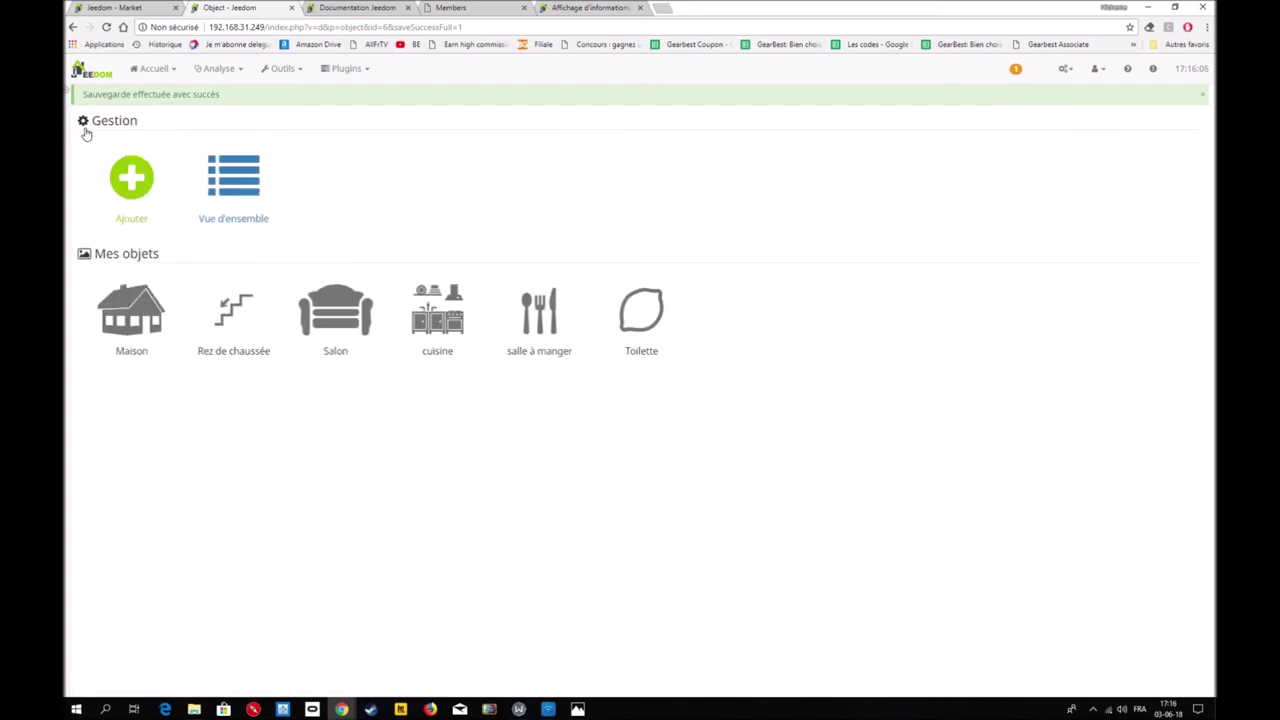
Check the parent setting of the cuisine, salle à manger and Toilette objects, and open Rez de chaussée
click(431, 327)
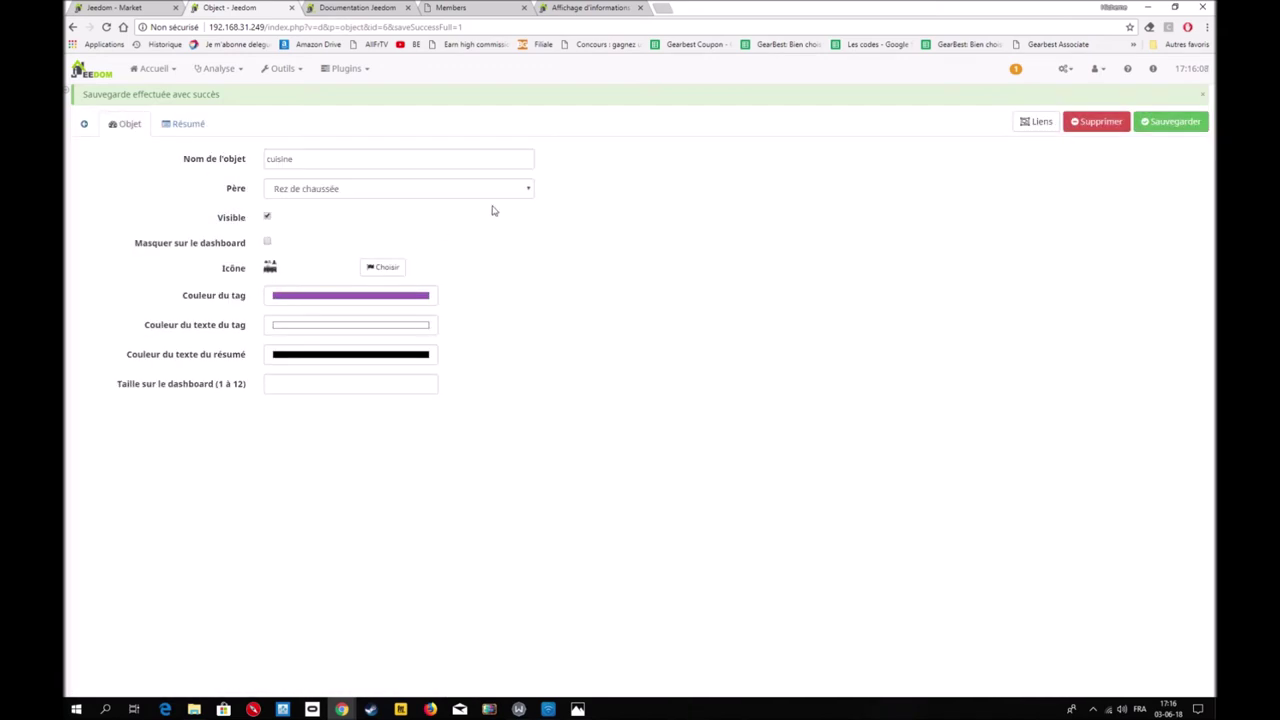
click(84, 124)
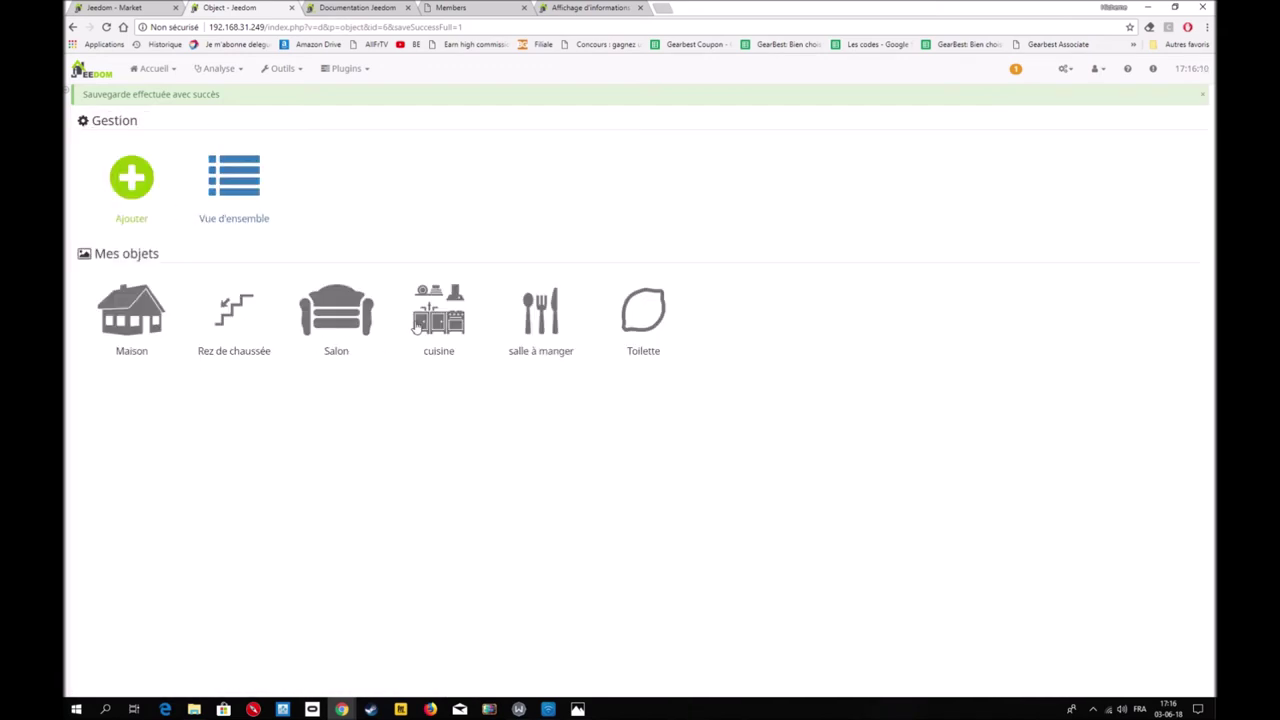
click(554, 316)
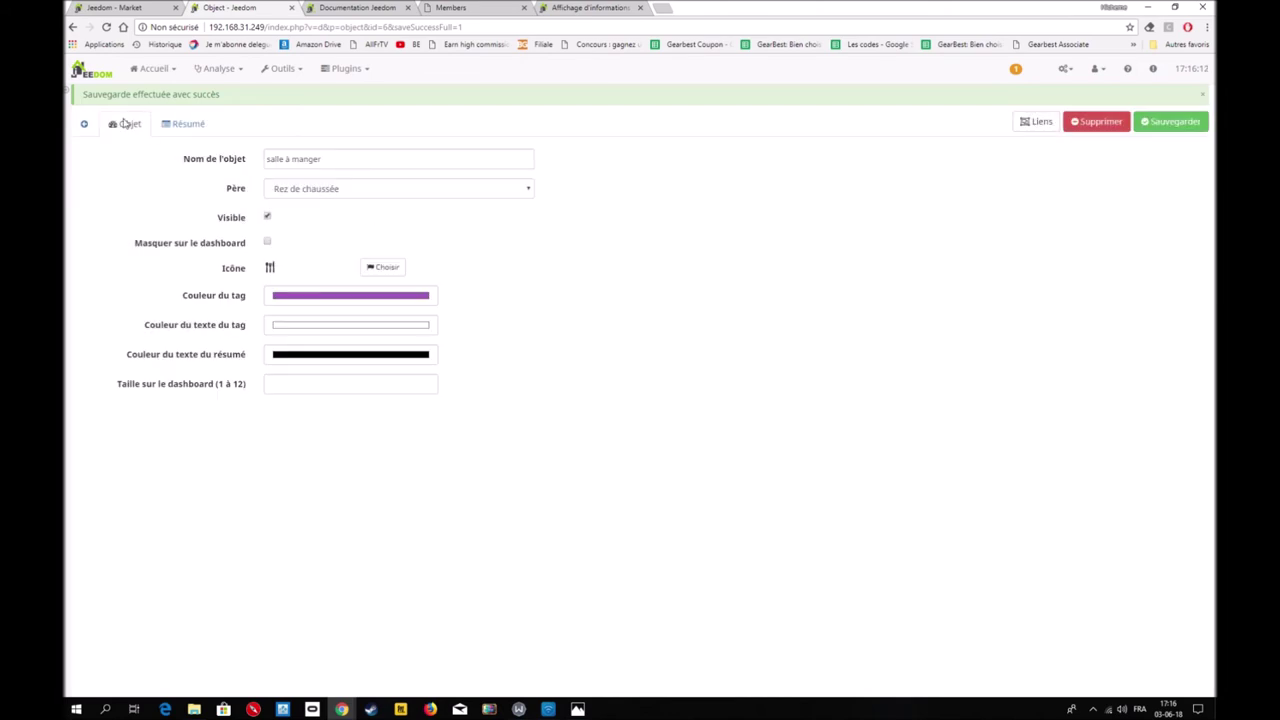
click(84, 124)
click(668, 330)
click(84, 124)
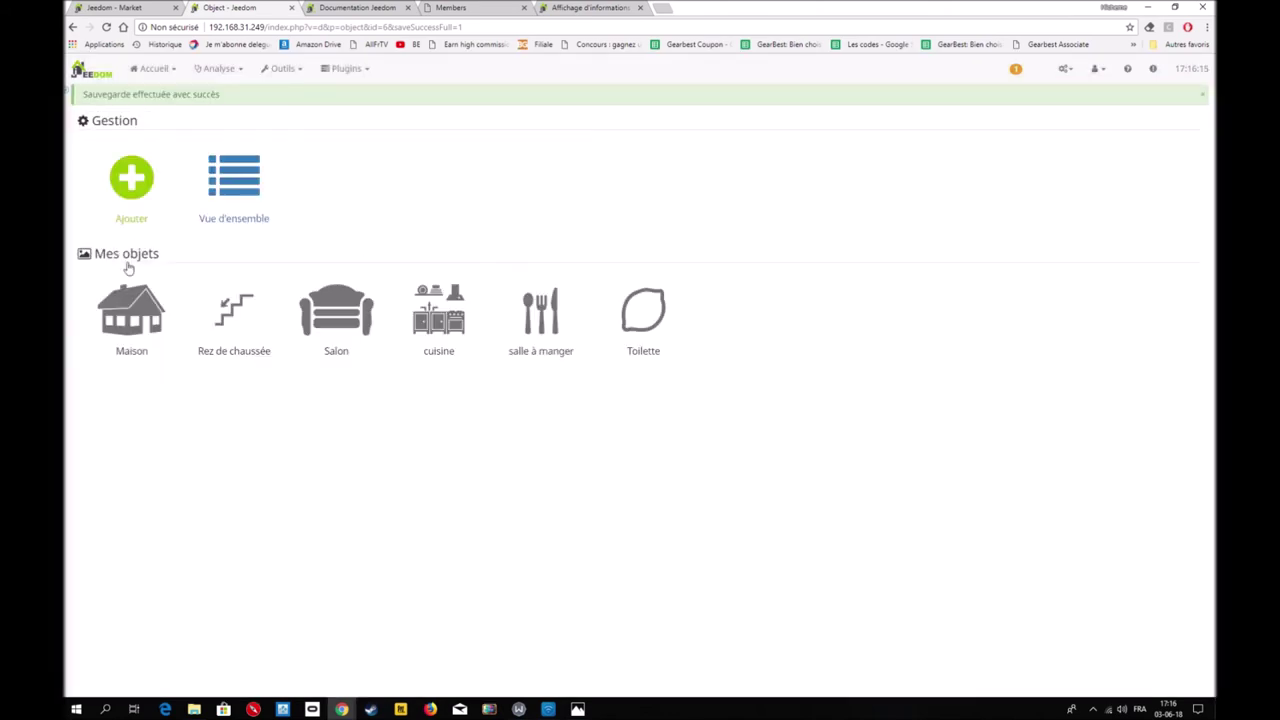
click(222, 330)
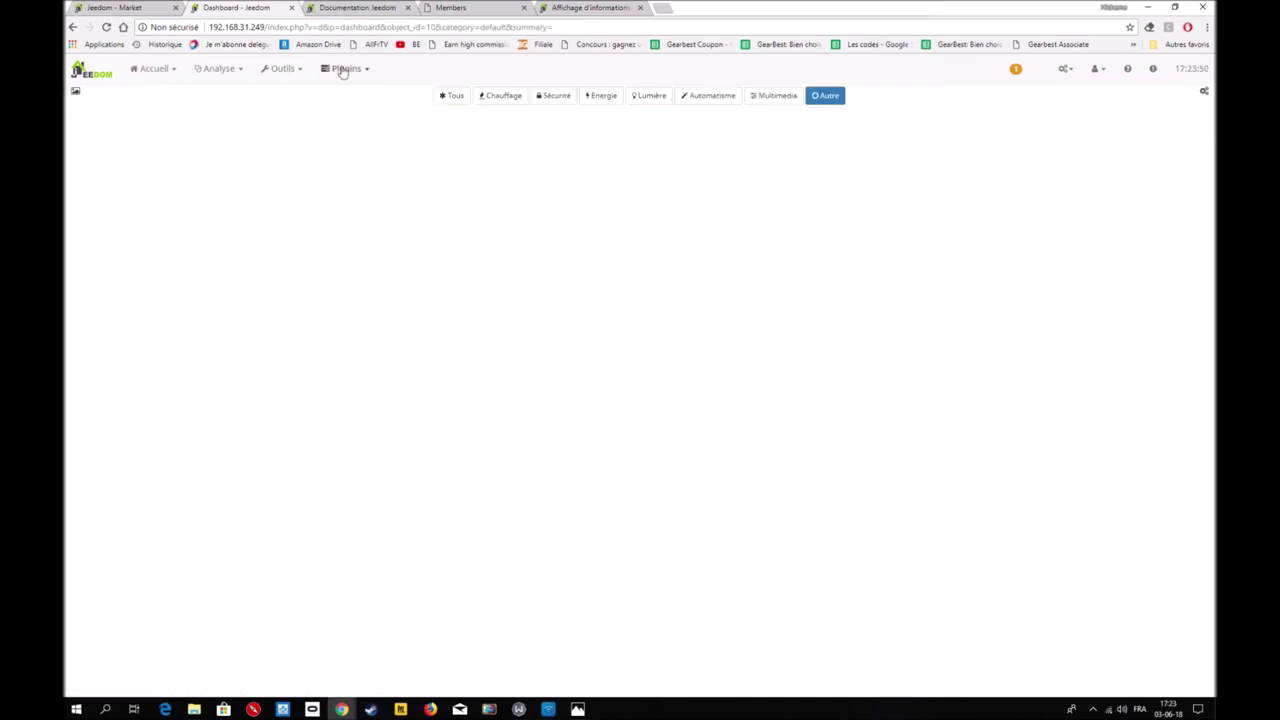
Open the Xiaomi Home plugin's equipment page and look through the detected devices
click(345, 68)
mouse_move(360, 124)
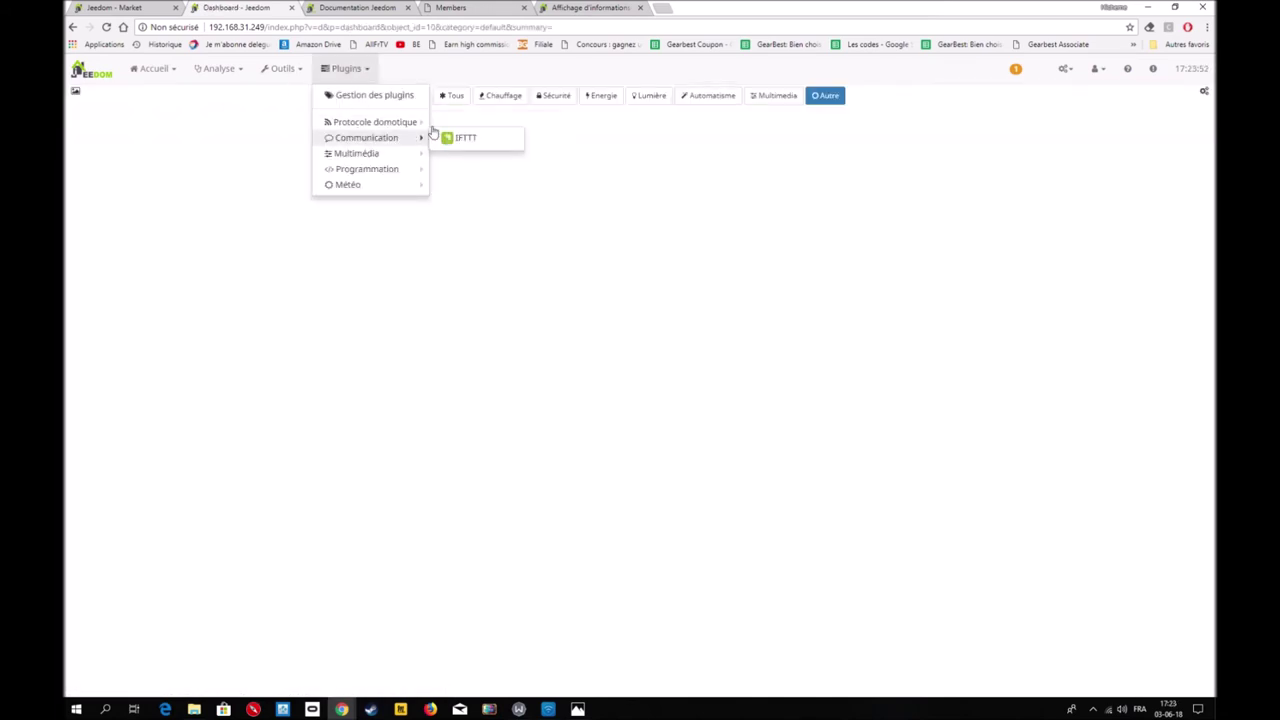
click(474, 141)
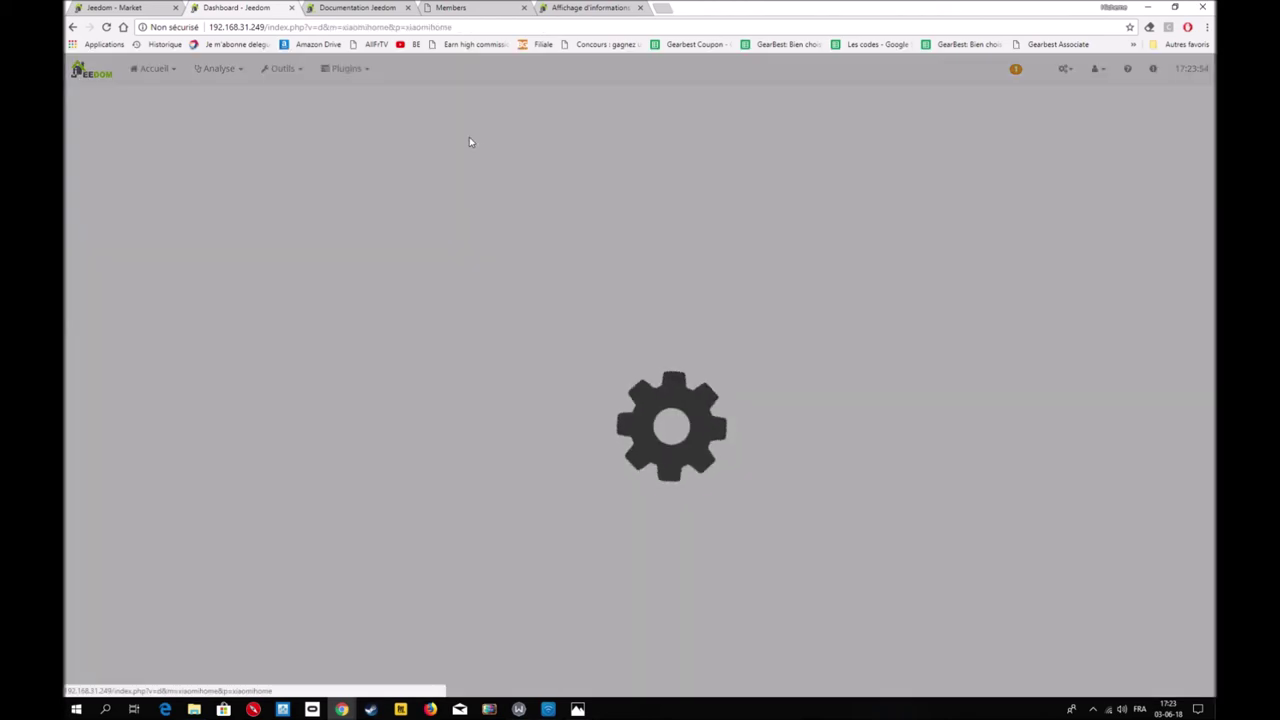
scroll(452, 260, down, 3)
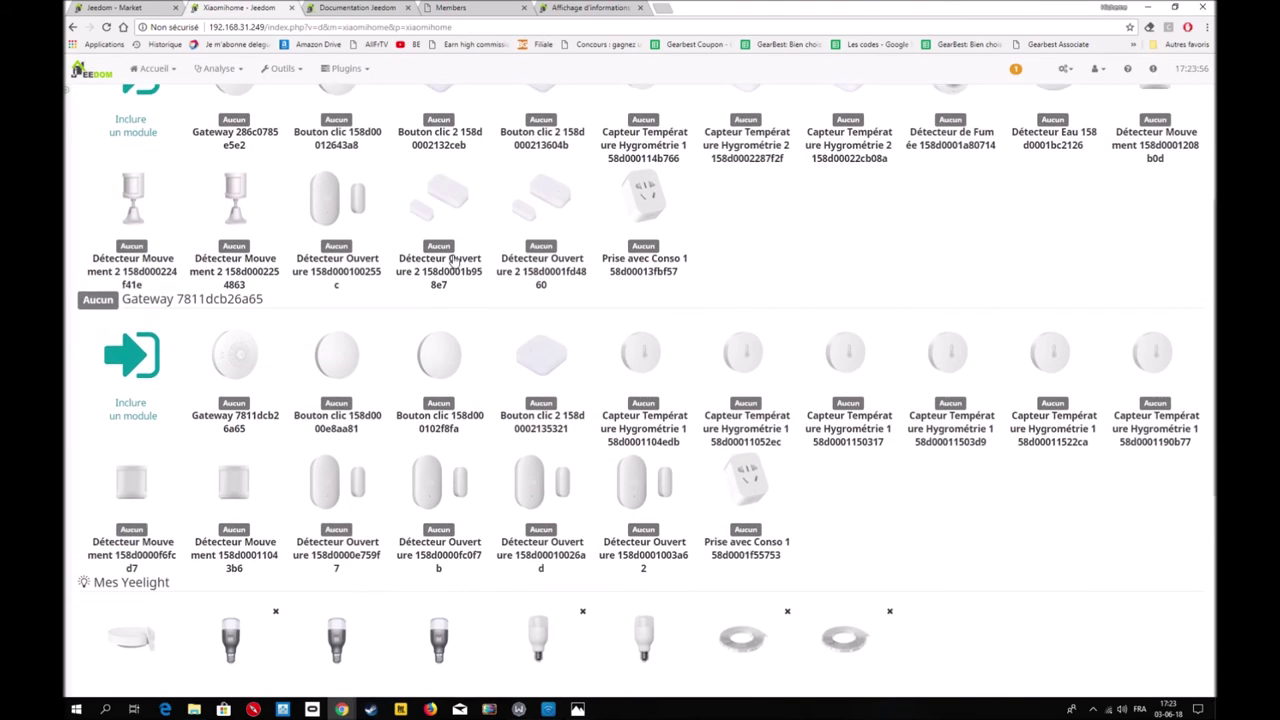
scroll(452, 260, up, 3)
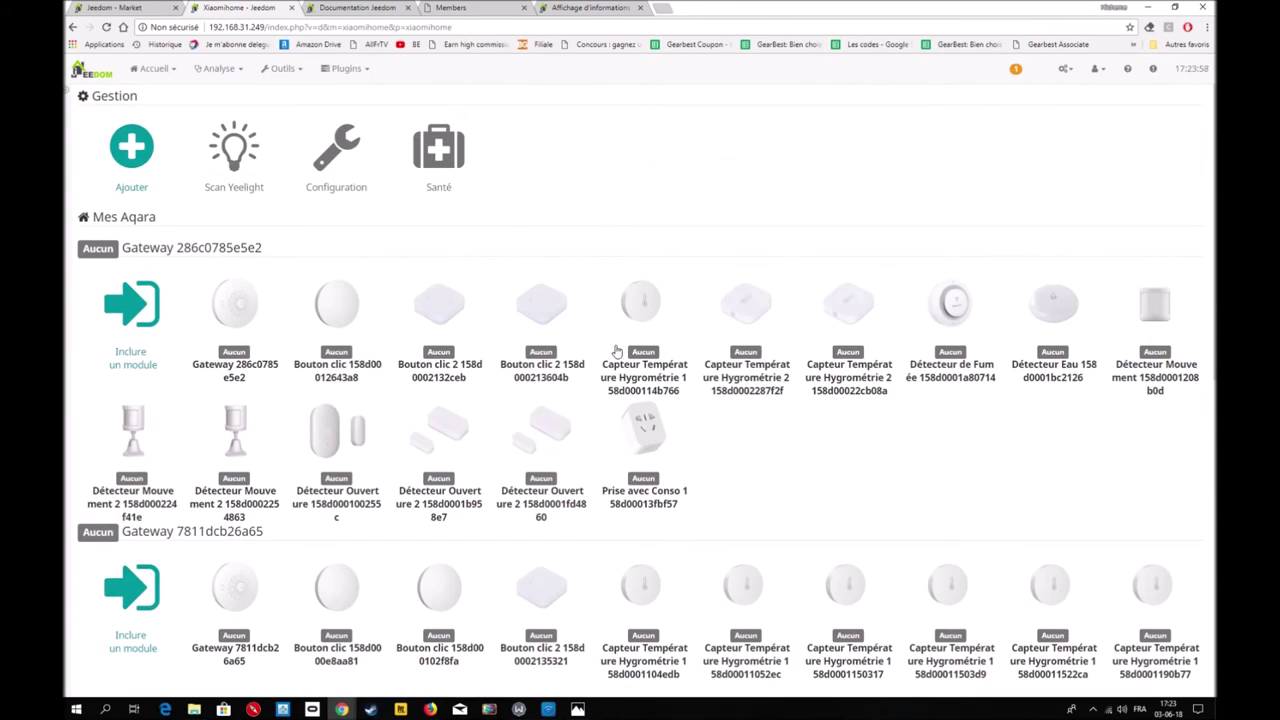
Rename the equipment Gateway 286c0785e5e2 as "Gateway étage"
click(245, 369)
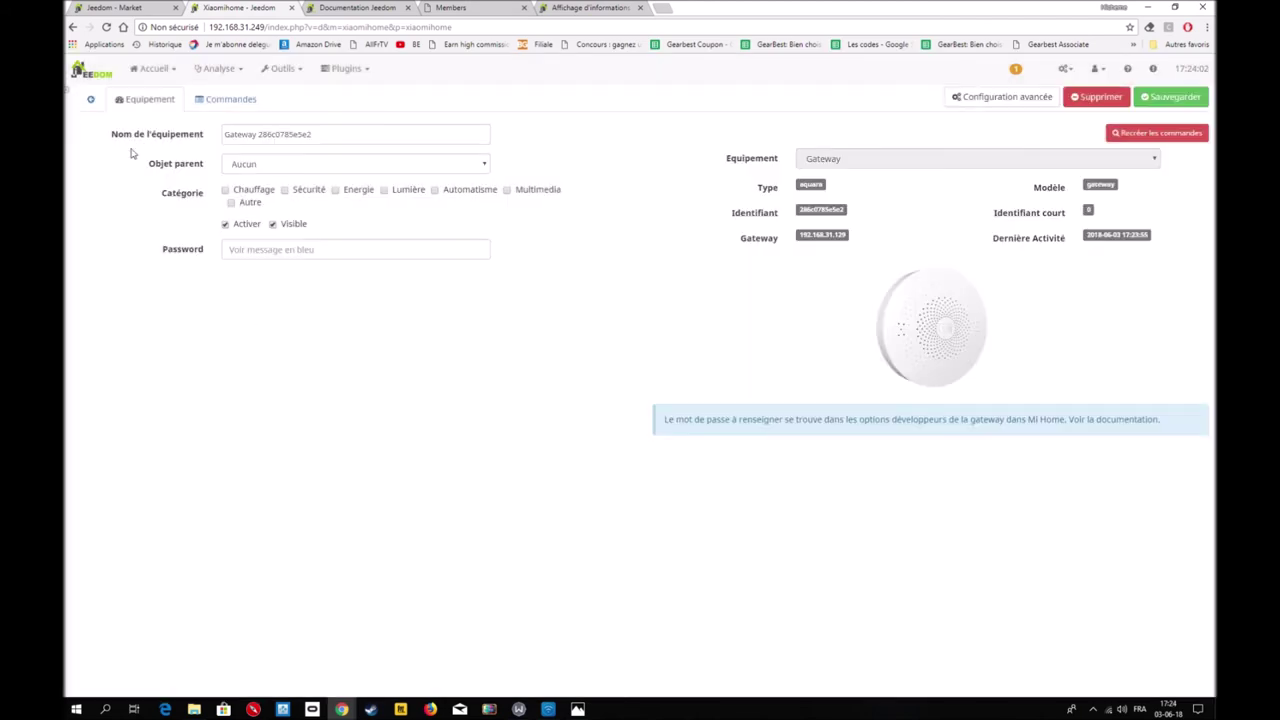
click(90, 99)
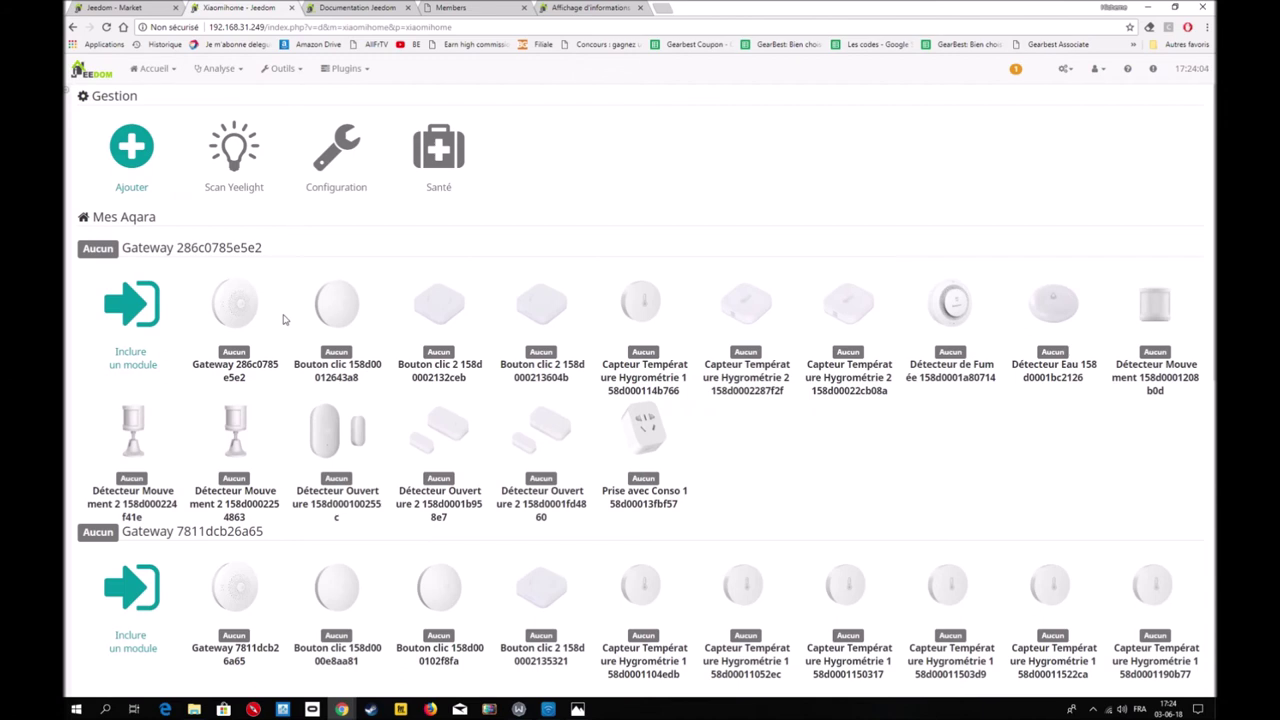
scroll(282, 320, down, 1)
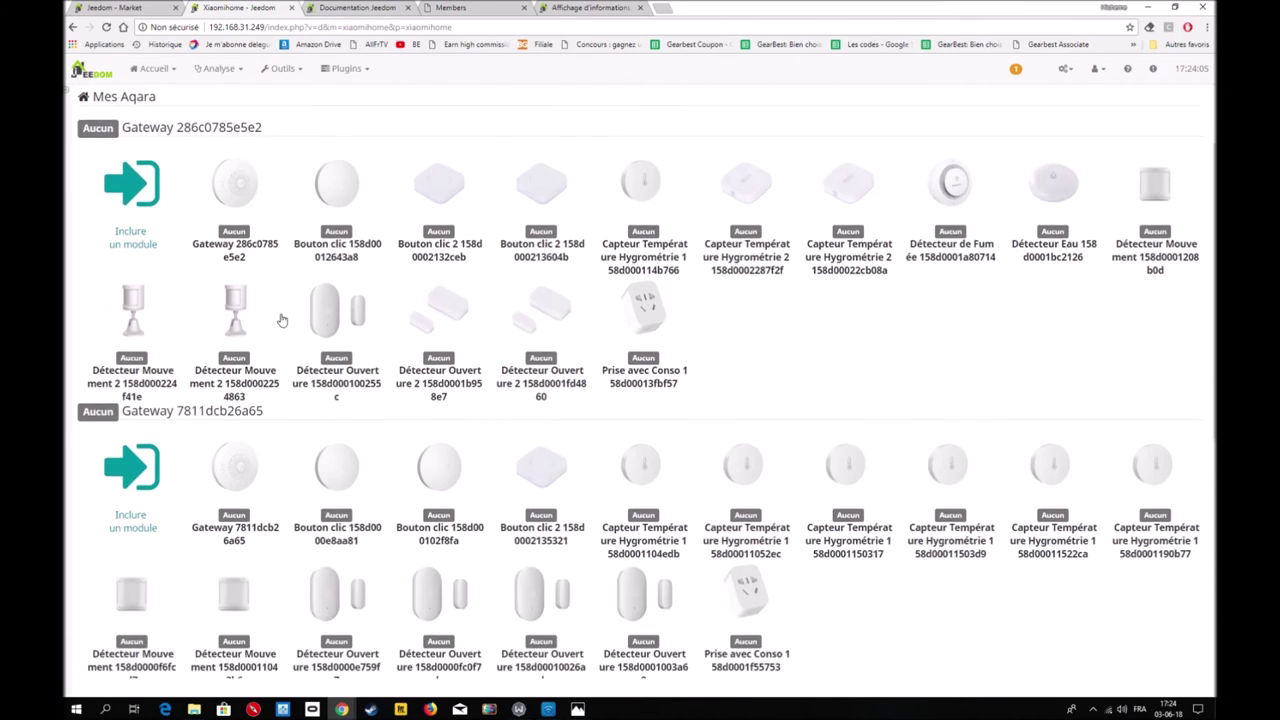
right_click(236, 245)
click(228, 240)
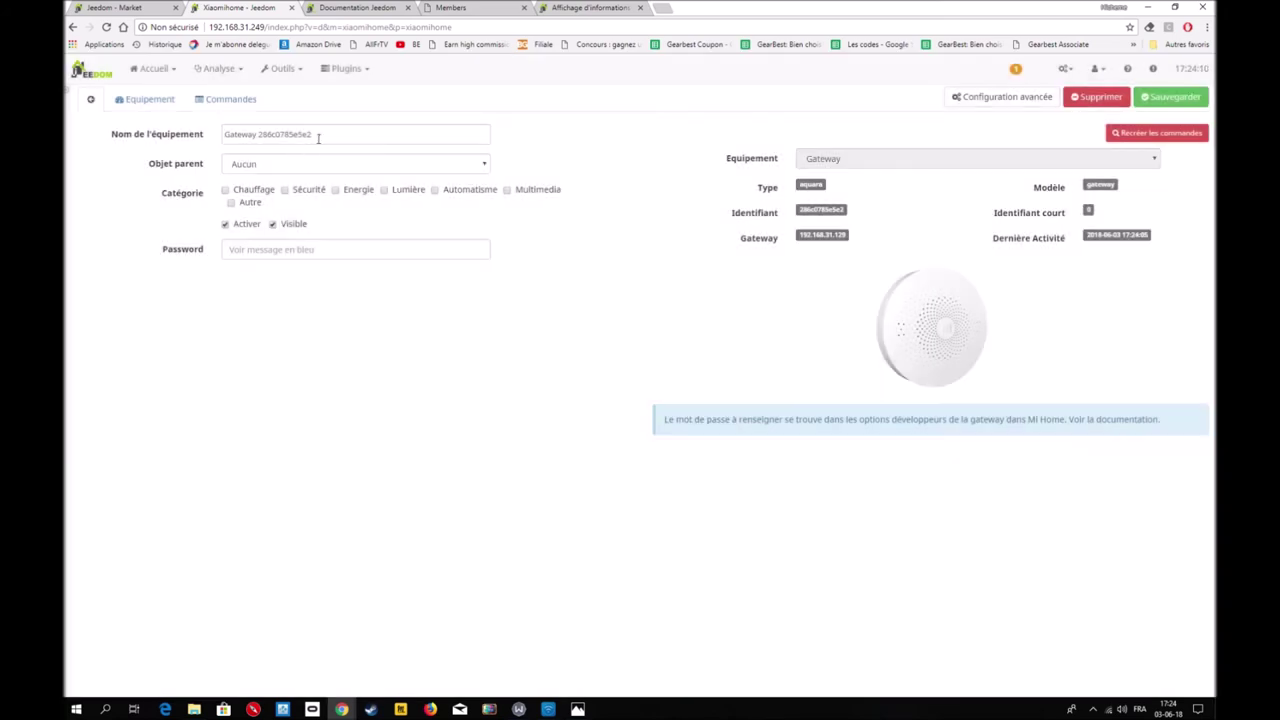
click(323, 136)
key(BackSpace)
key(BackSpace)
key(BackSpace)
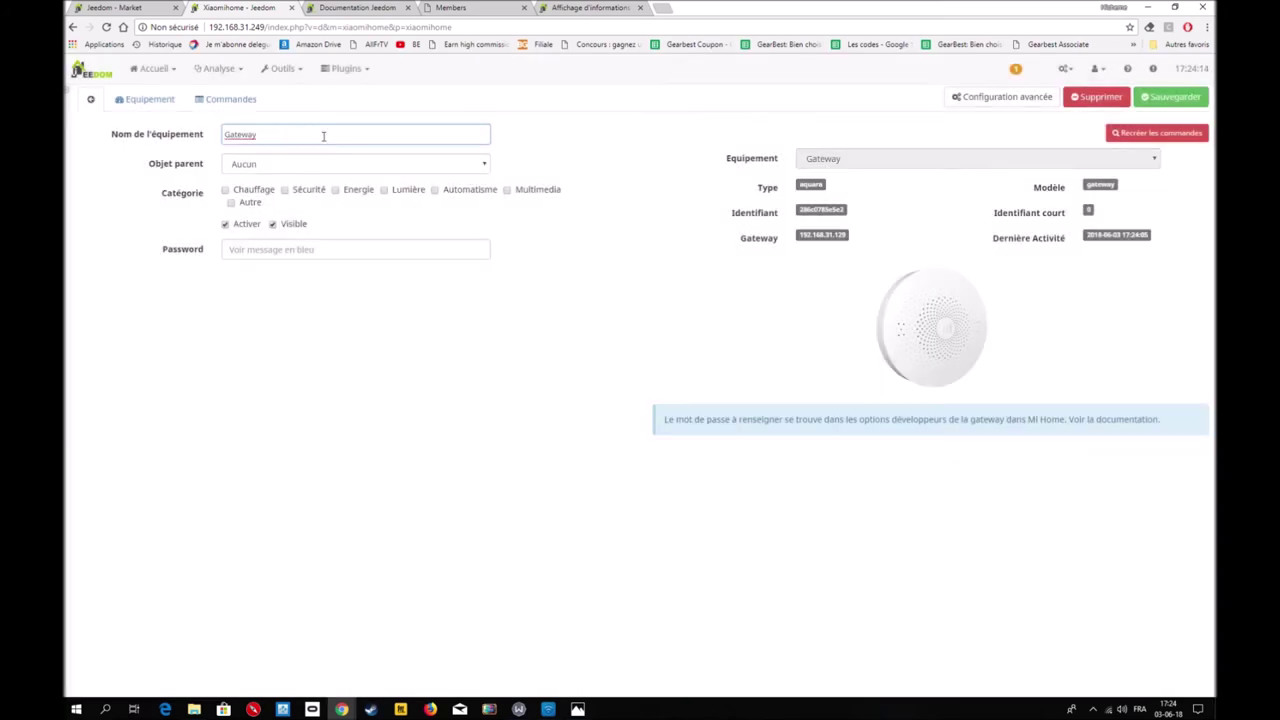
text(2tage)
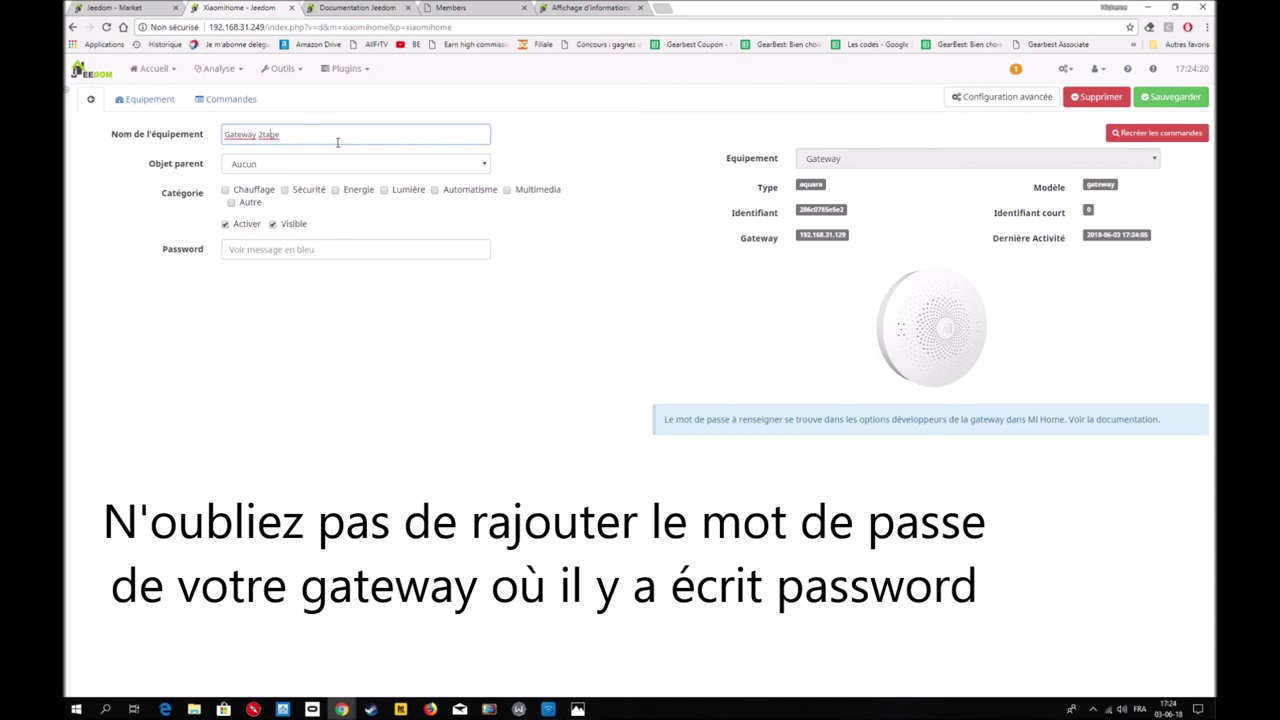
key(BackSpace)
text(é)
Keep Aucun as the parent object of Gateway étage and save the equipment
click(480, 166)
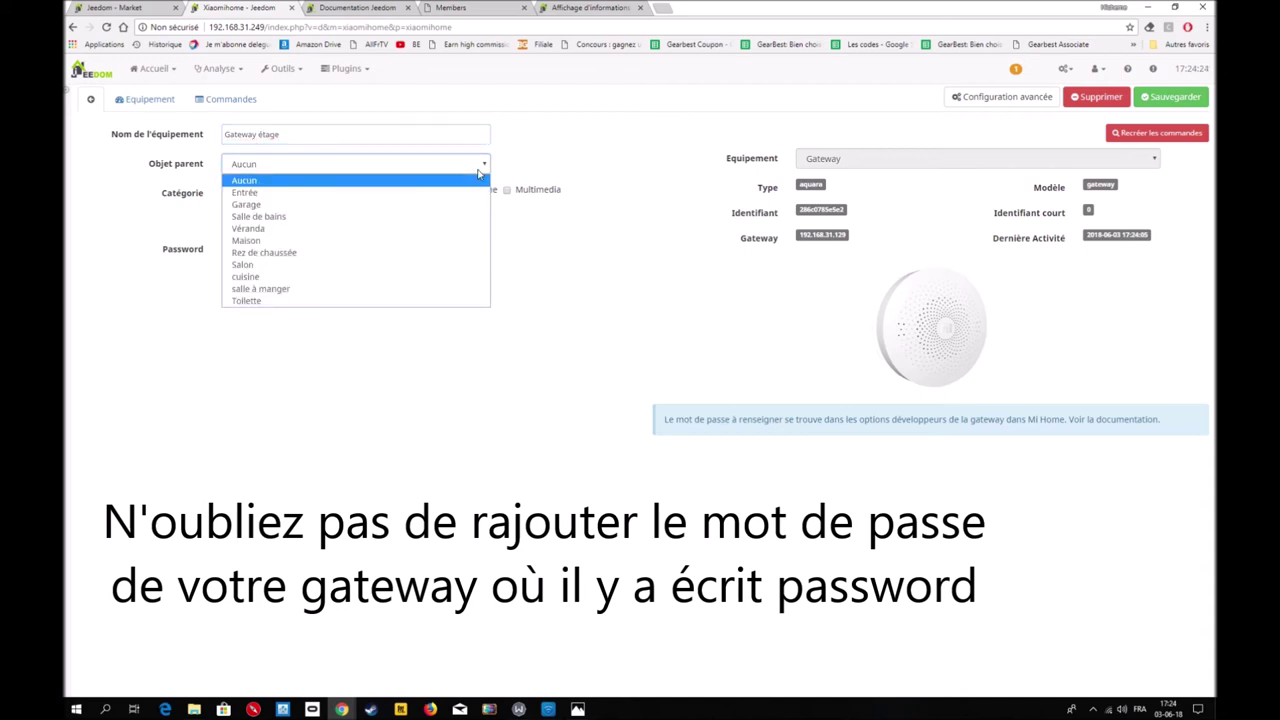
click(384, 164)
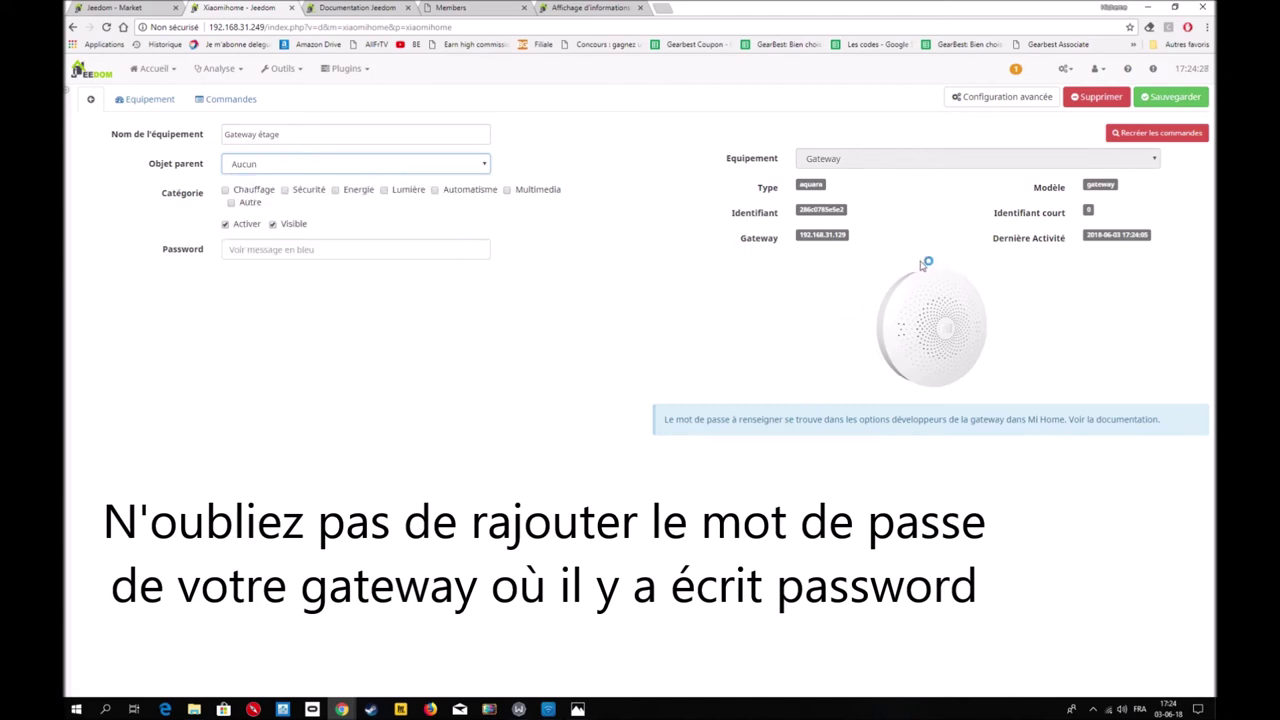
click(1172, 100)
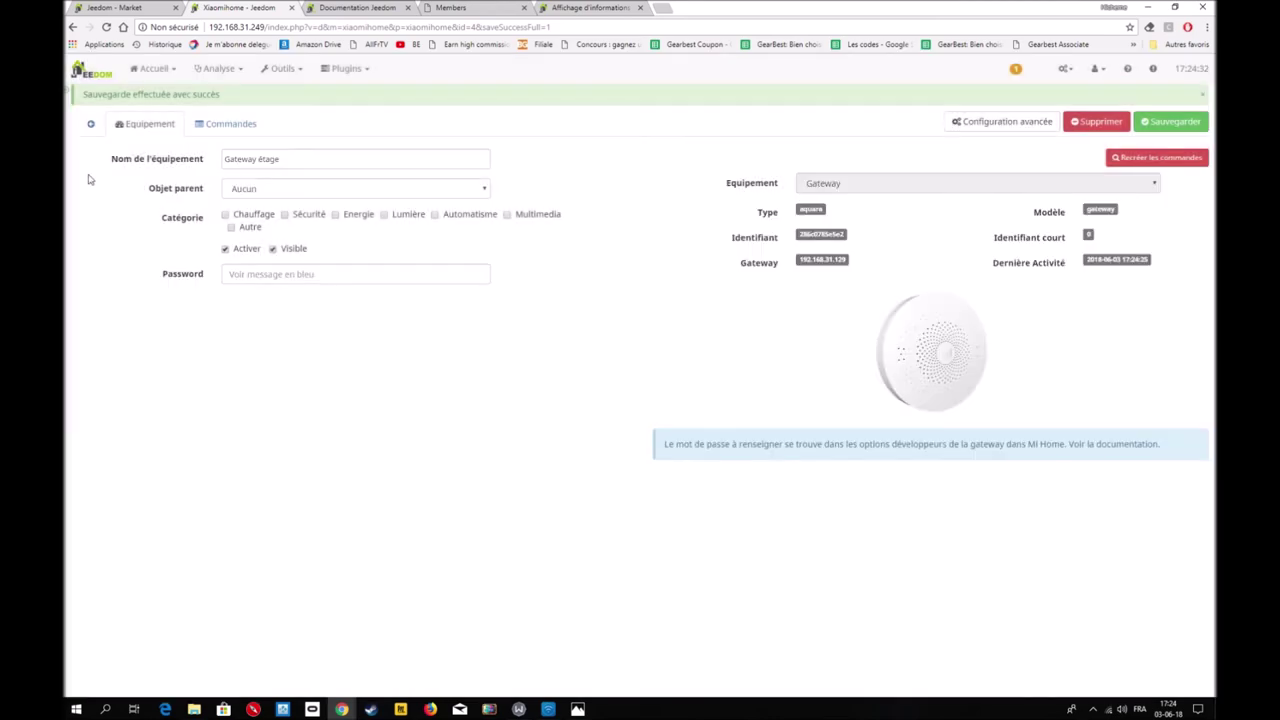
Check Gateway étage's settings and look through the devices grouped in the equipment list
click(90, 123)
scroll(183, 334, down, 3)
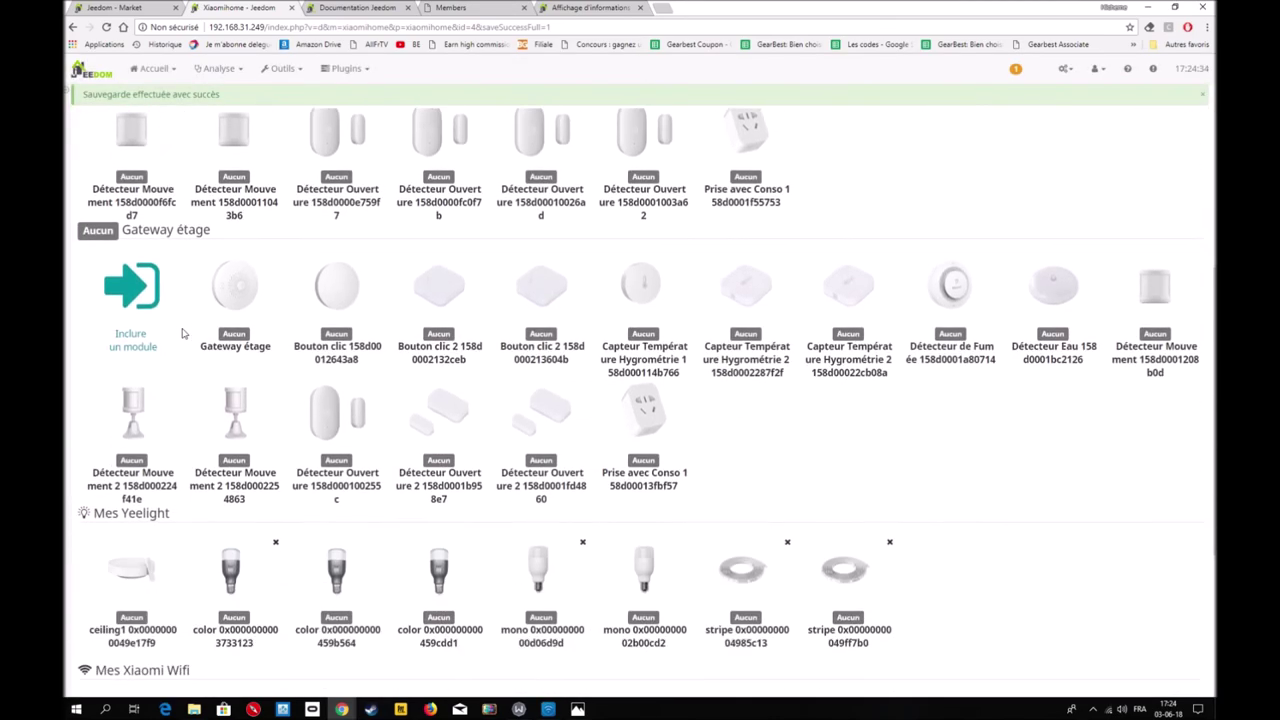
click(233, 278)
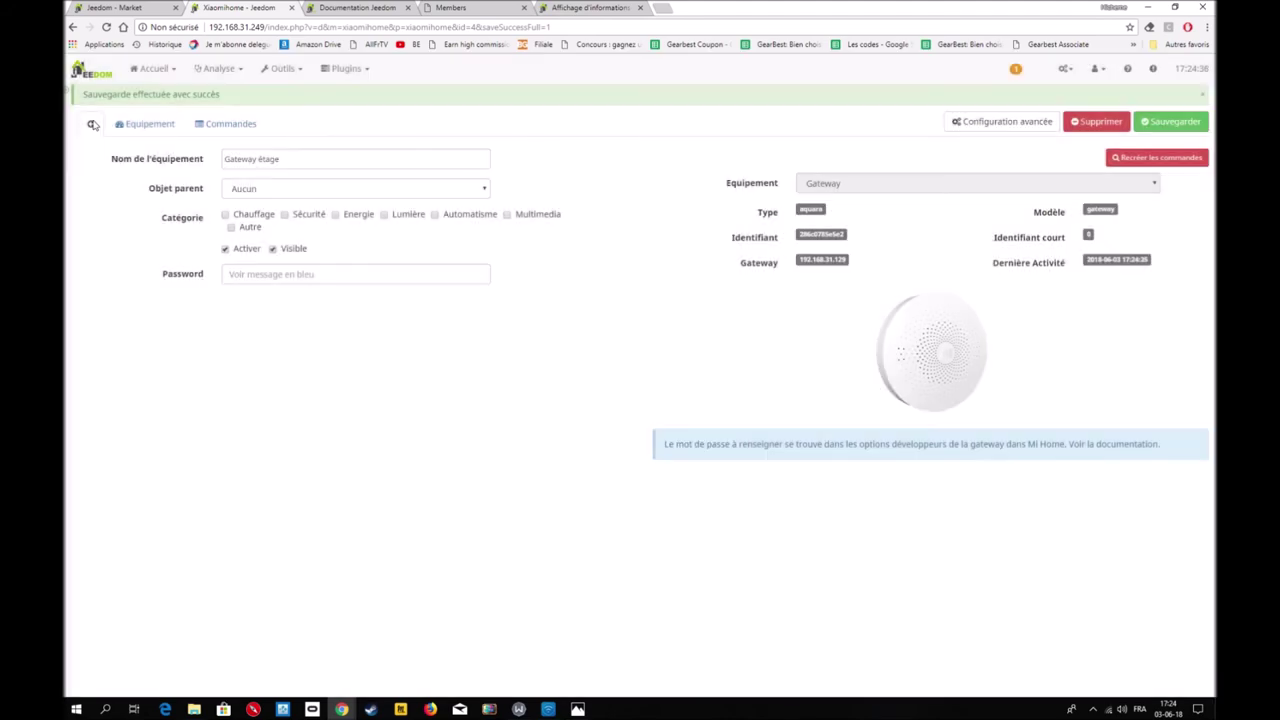
click(91, 124)
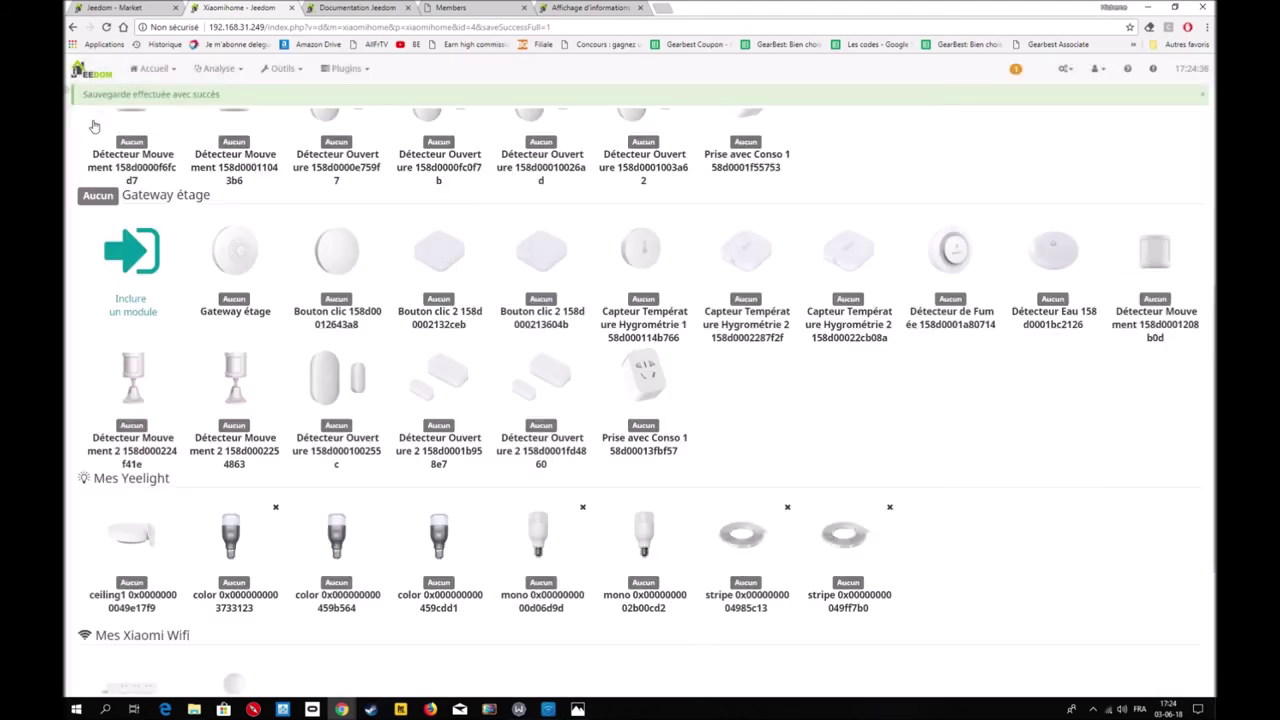
scroll(291, 406, down, 2)
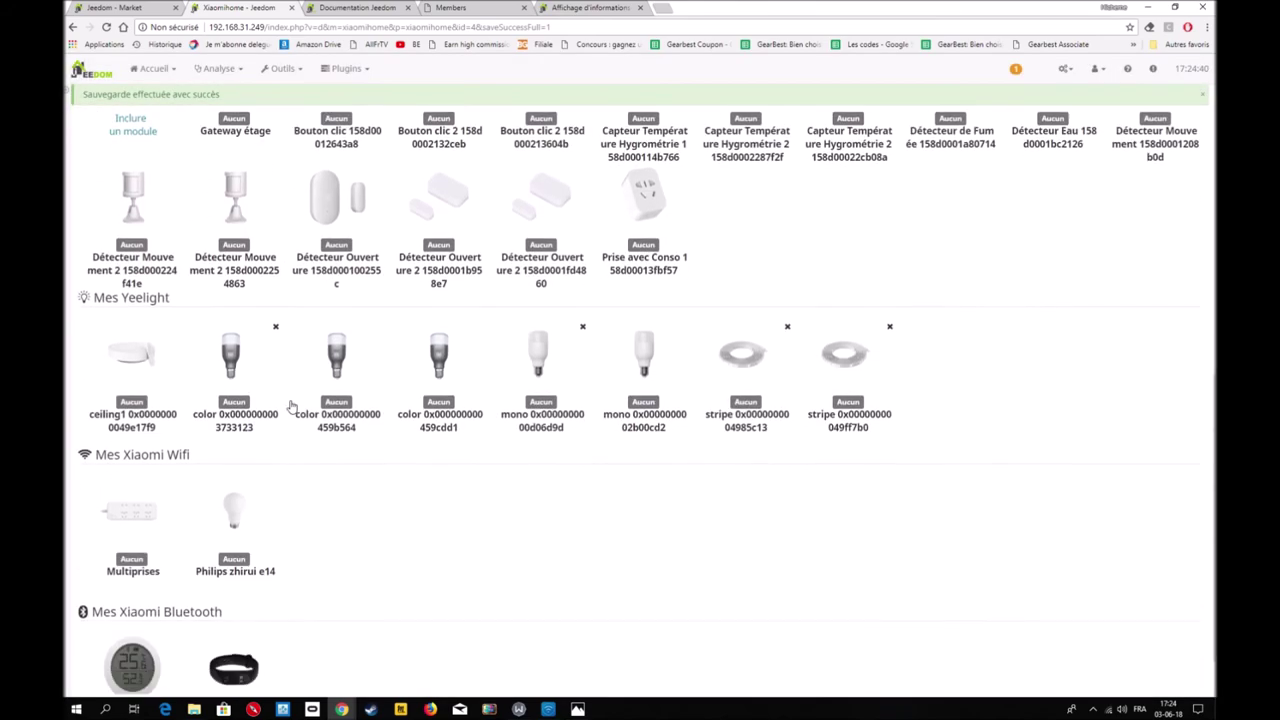
scroll(291, 406, up, 3)
scroll(291, 406, up, 3)
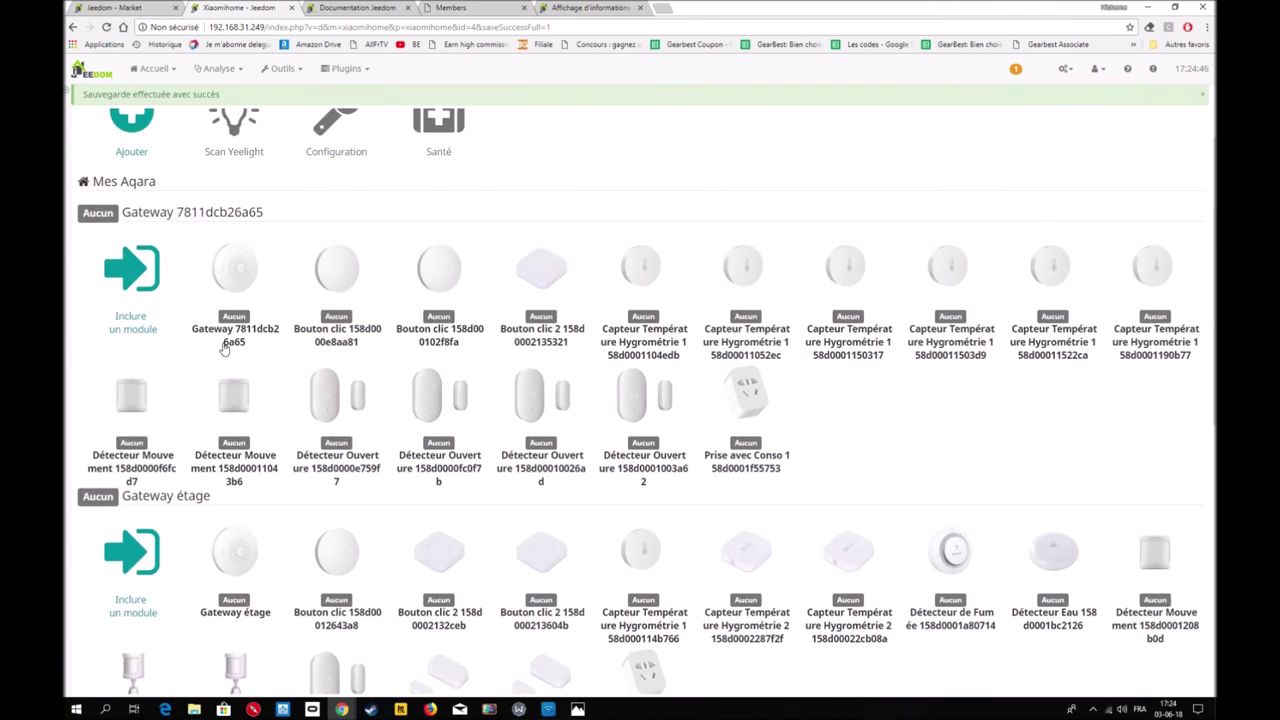
Rename the equipment Gateway 7811dcb26a65 as "Gateway Rez de chaussée"
click(246, 318)
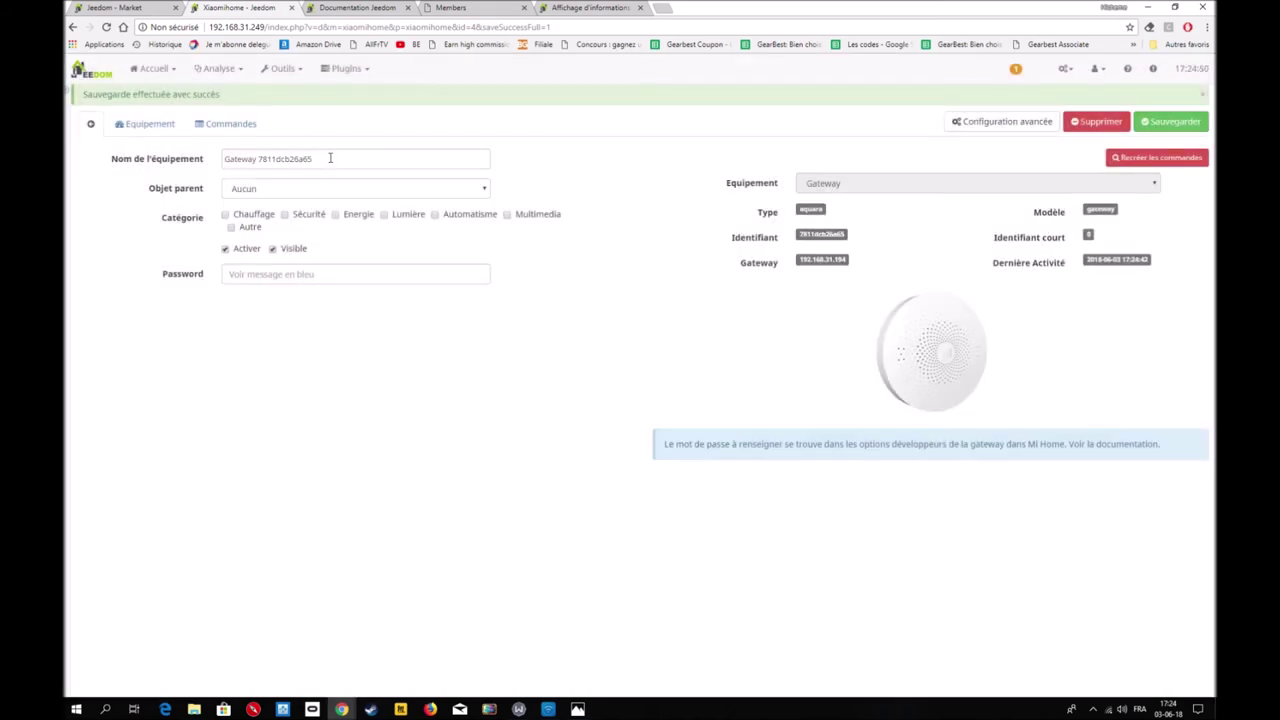
click(330, 157)
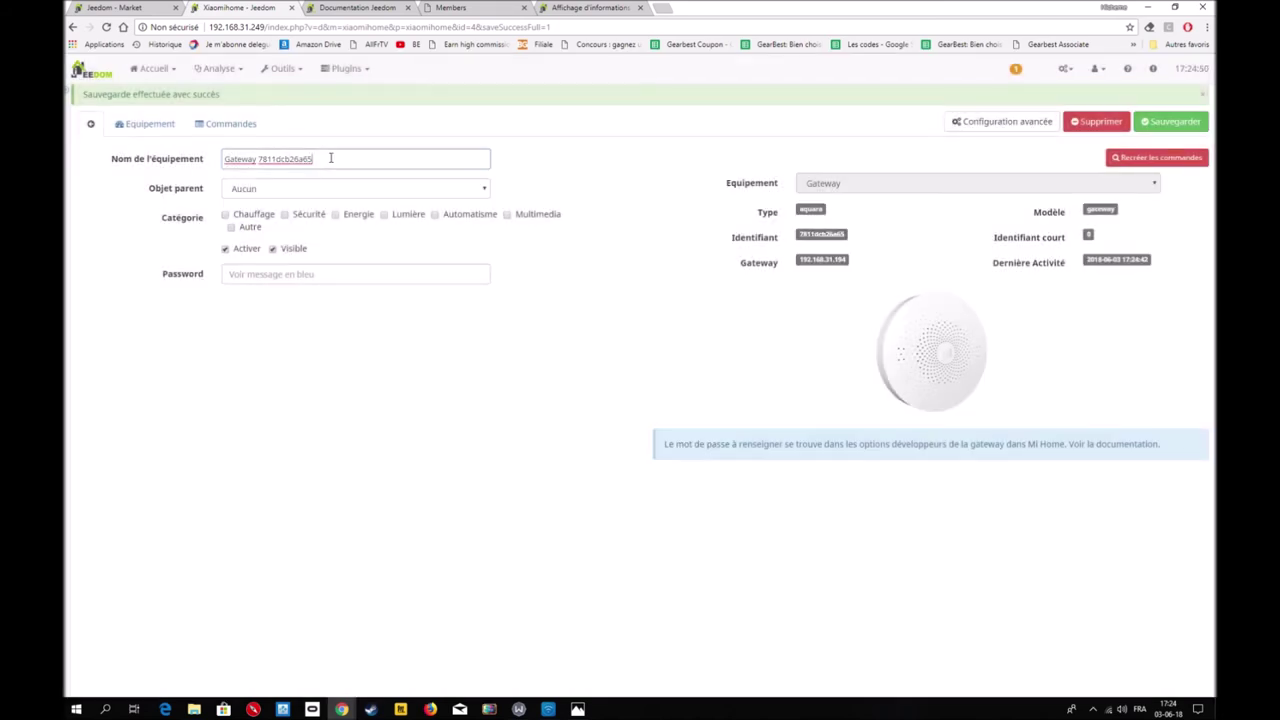
key(BackSpace)
Set Gateway Rez de chaussée's parent object to cuisine and its category to Sécurité, and save the equipment
click(472, 192)
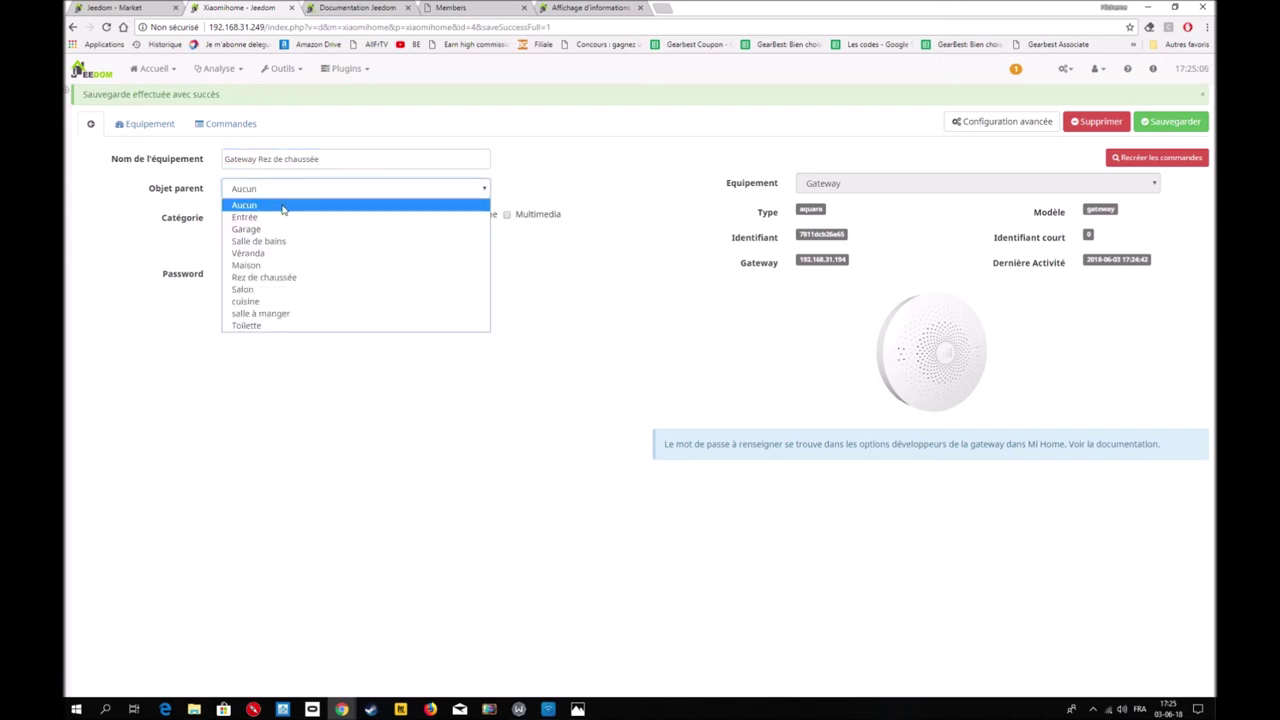
click(256, 302)
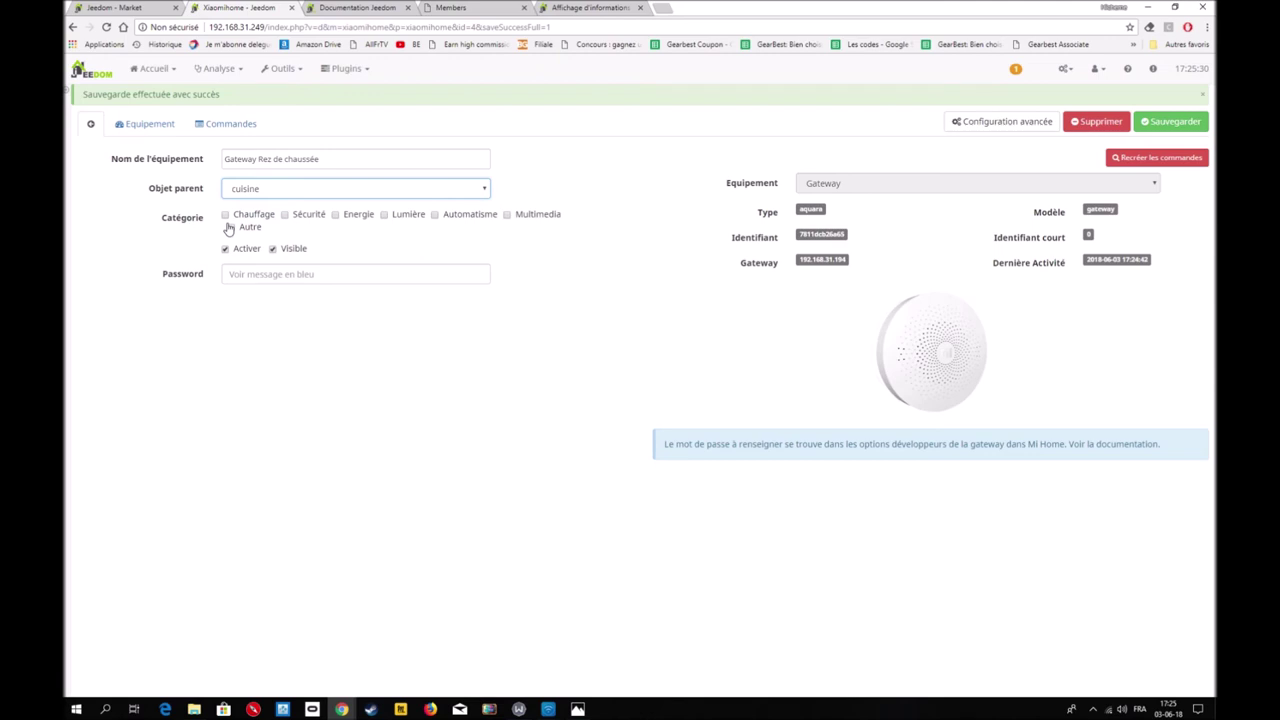
click(285, 216)
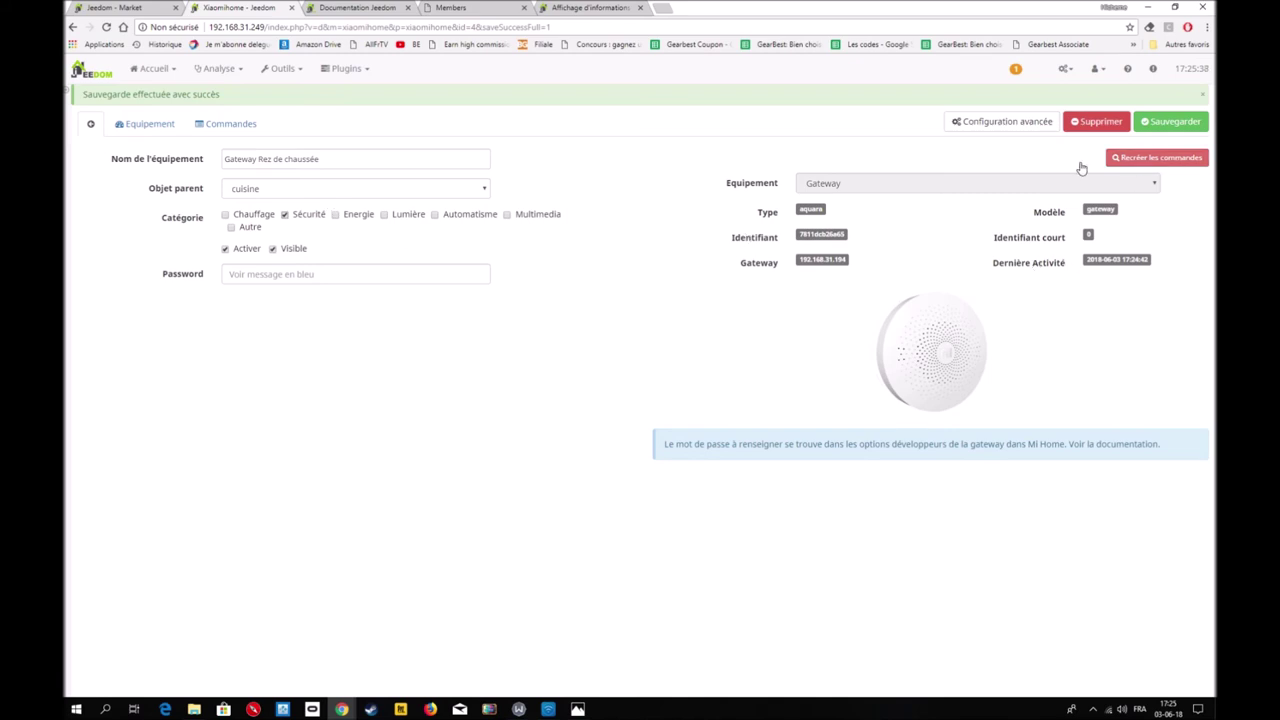
click(1180, 121)
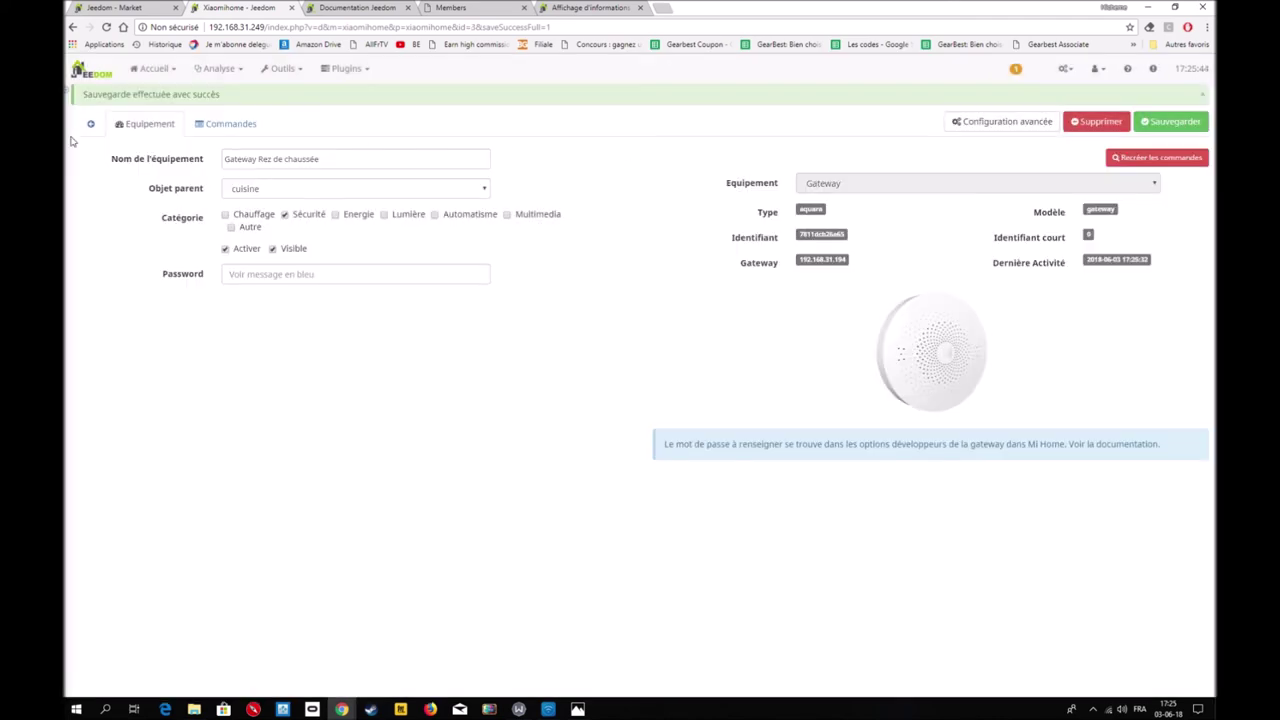
Check Gateway Rez de chaussée in the equipment list and open the cuisine object's dashboard
click(89, 125)
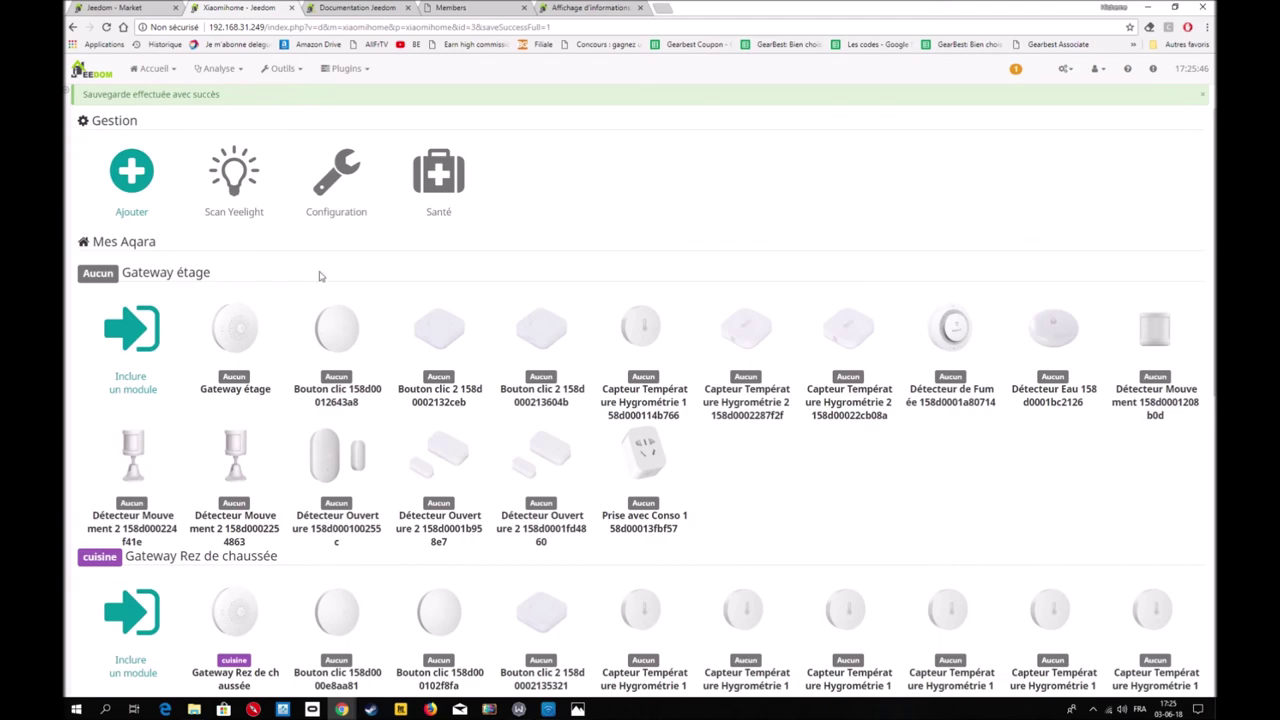
scroll(446, 362, down, 3)
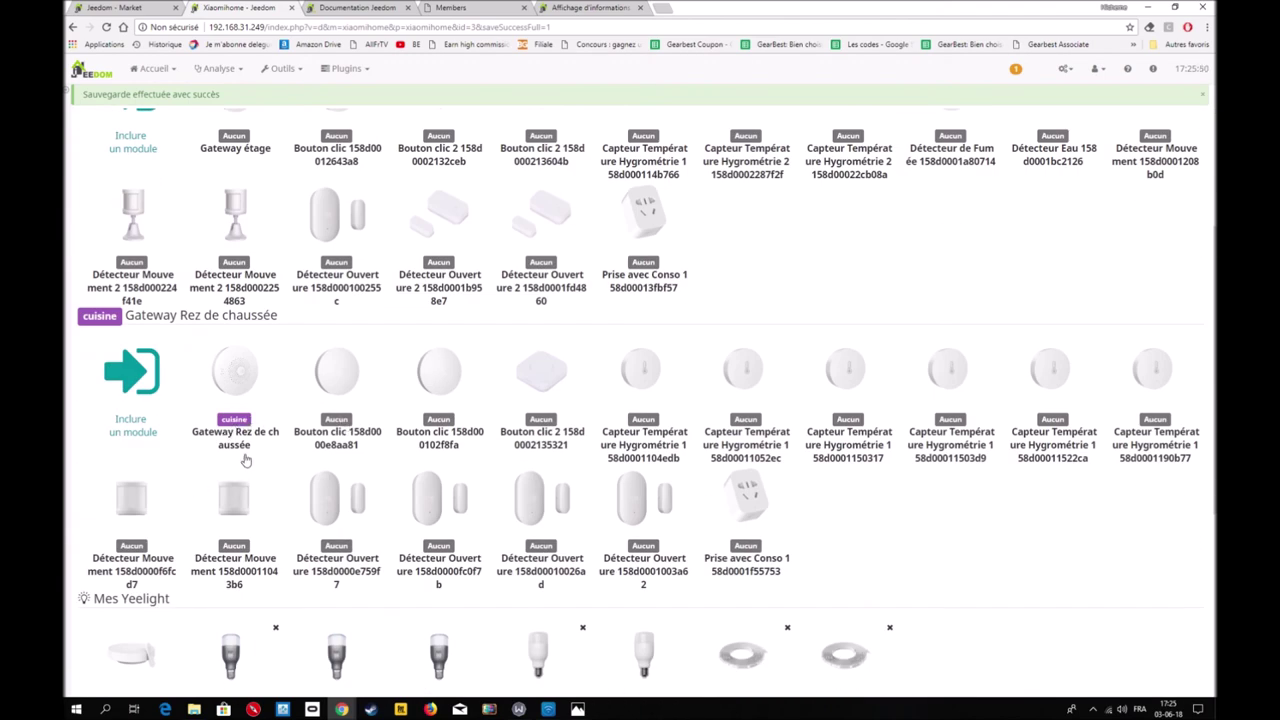
scroll(292, 406, up, 3)
click(165, 76)
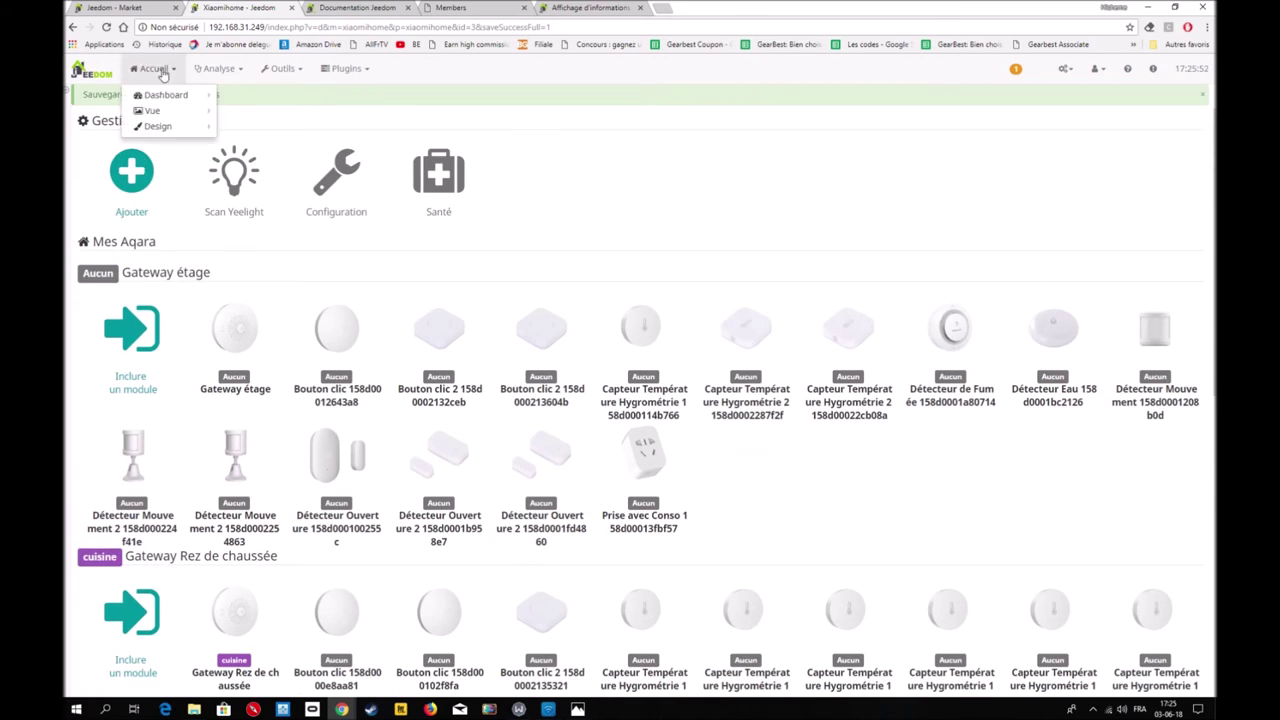
mouse_move(166, 92)
click(249, 98)
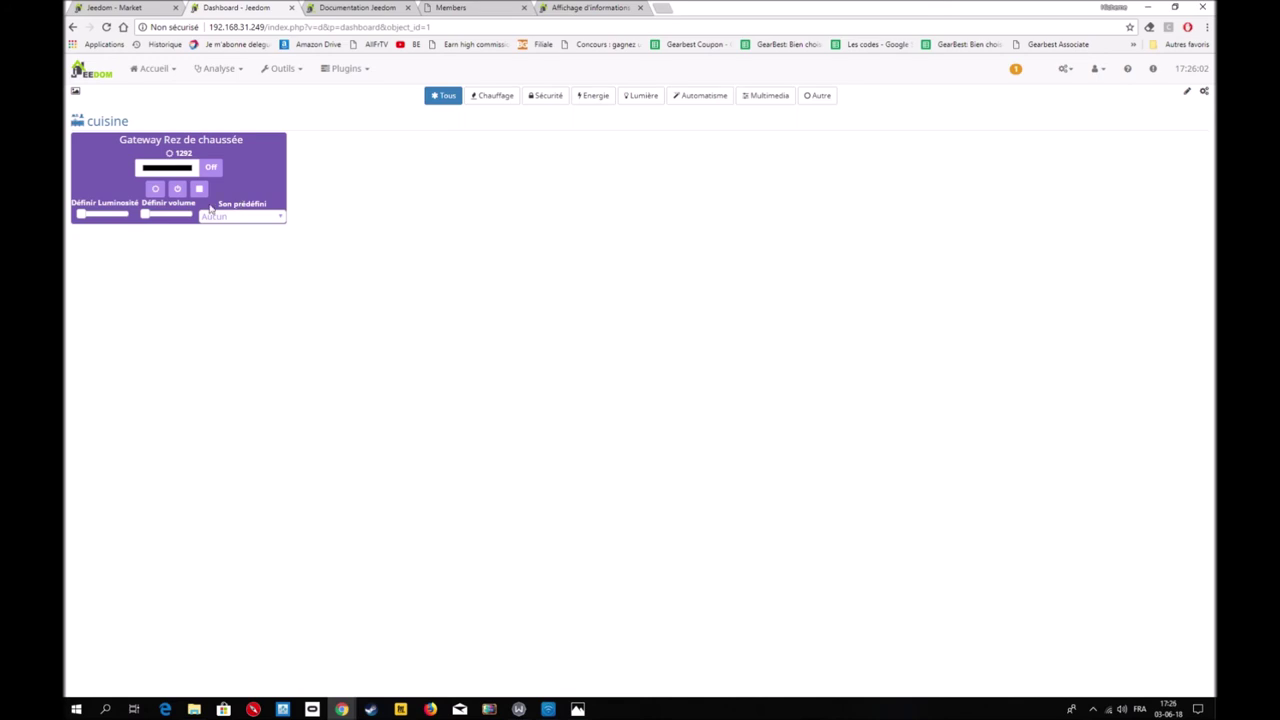
Look through the preset sounds of Gateway Rez de chaussée, then open the Xiaomi Home equipment list
click(282, 220)
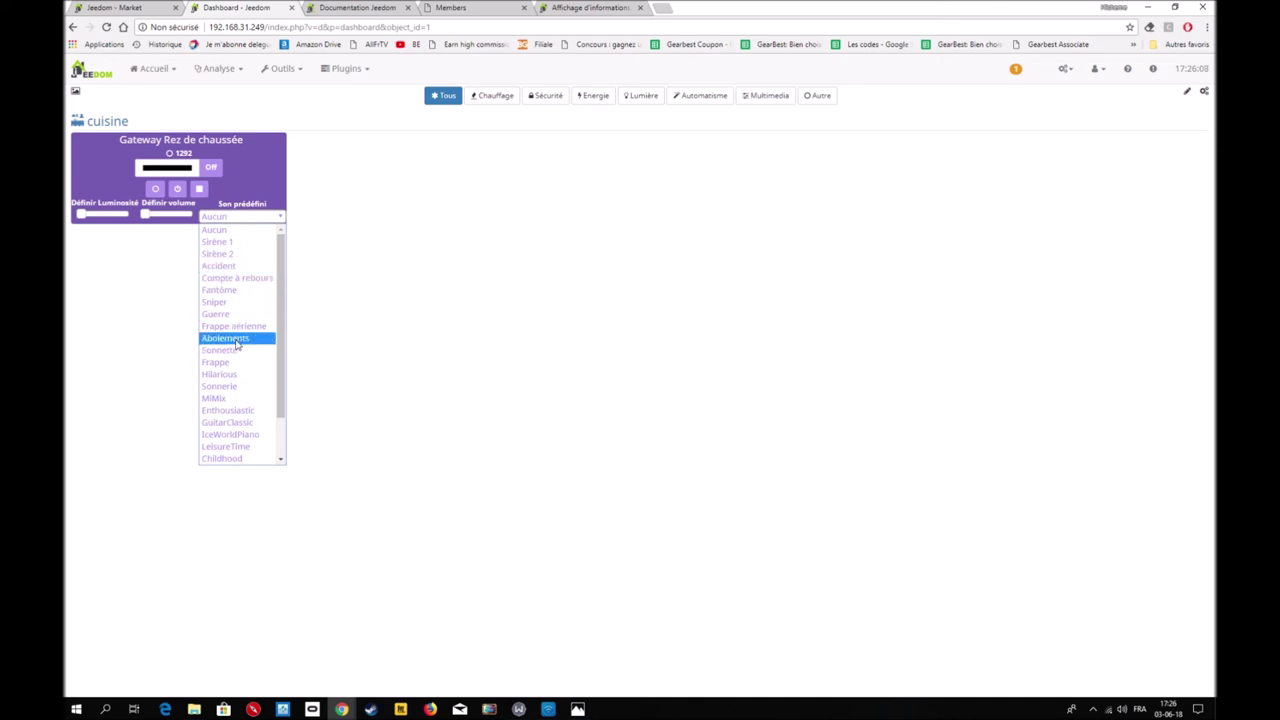
click(121, 298)
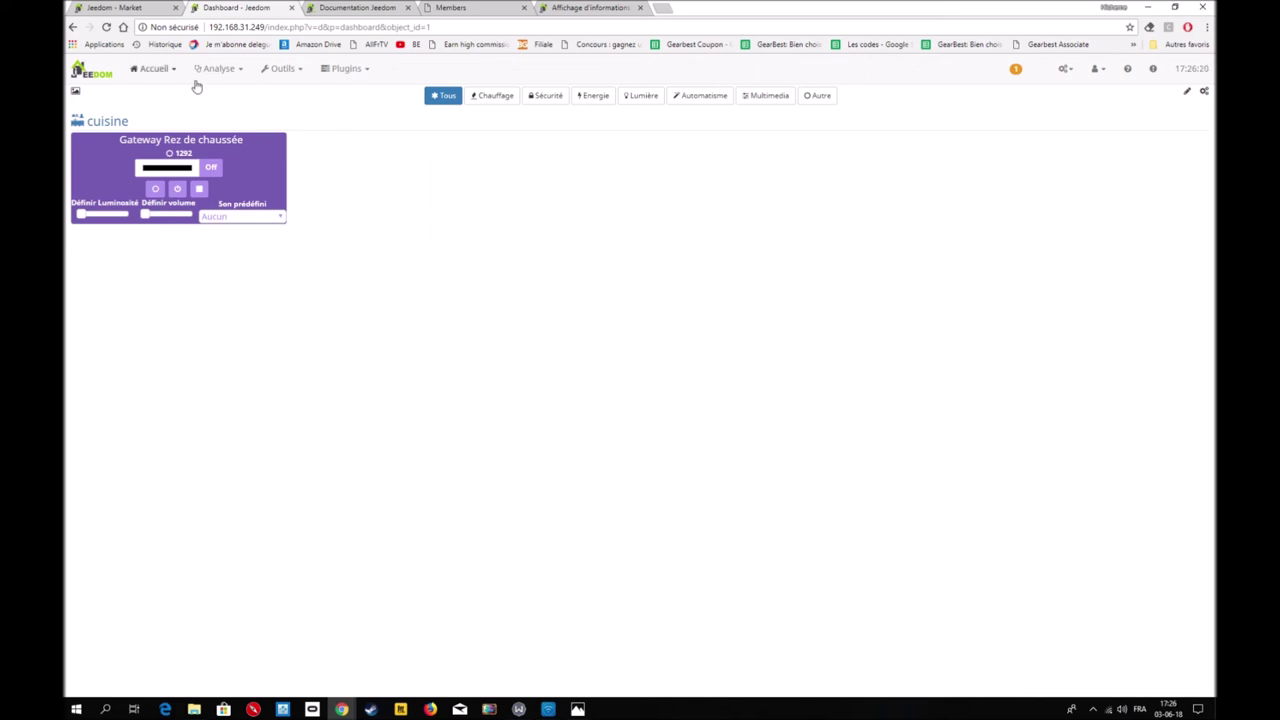
click(349, 69)
mouse_move(380, 124)
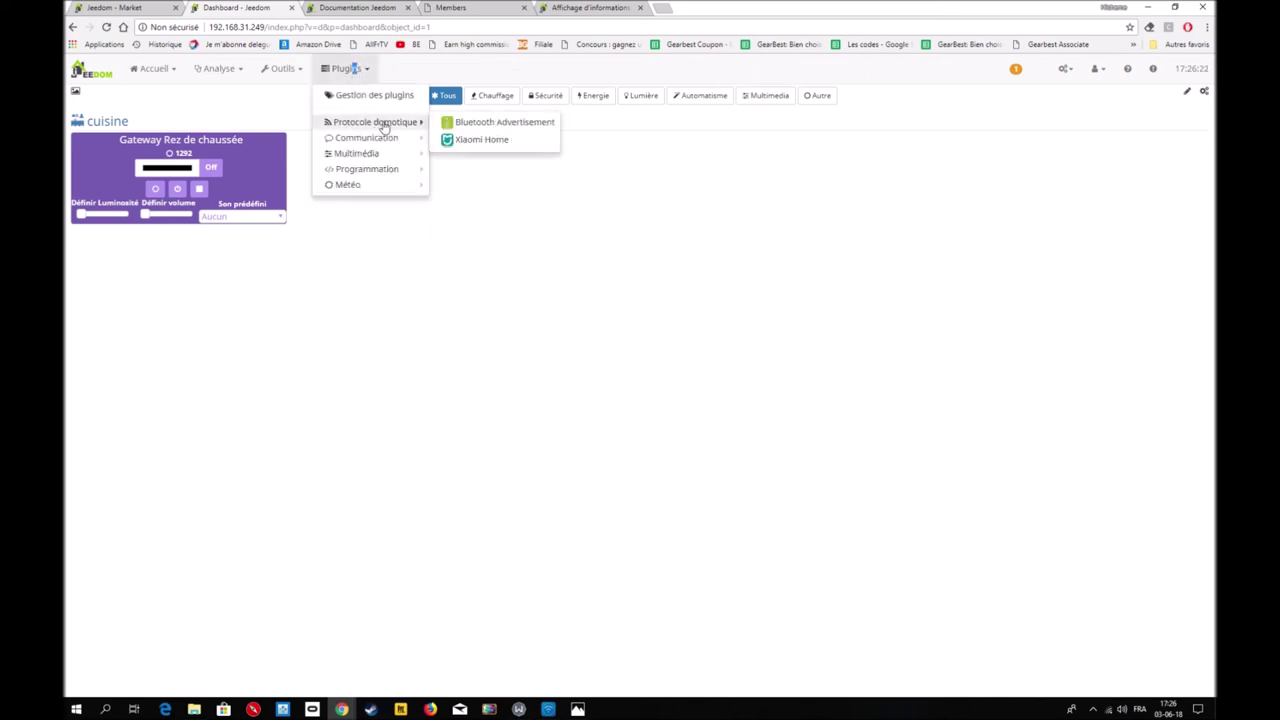
click(469, 141)
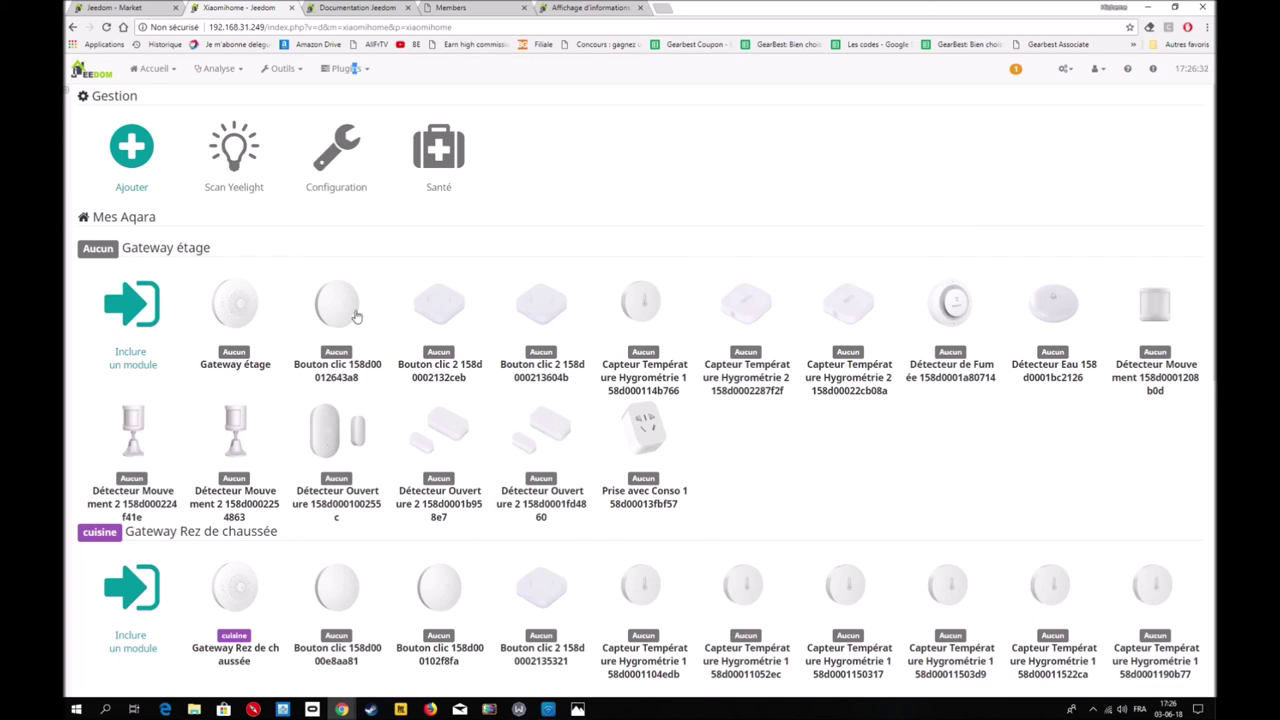
Look through the devices under both gateways and check the settings of Bouton clic 2 158d0002132ceb
scroll(355, 316, down, 3)
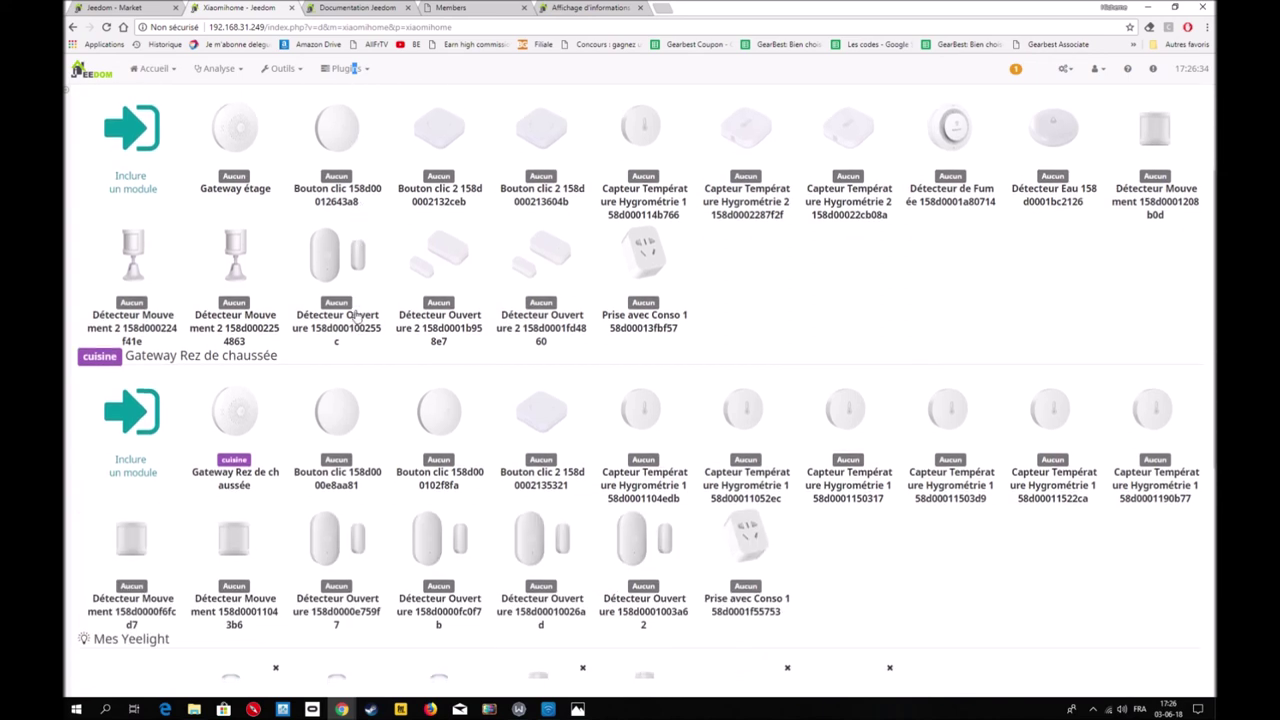
scroll(355, 316, up, 3)
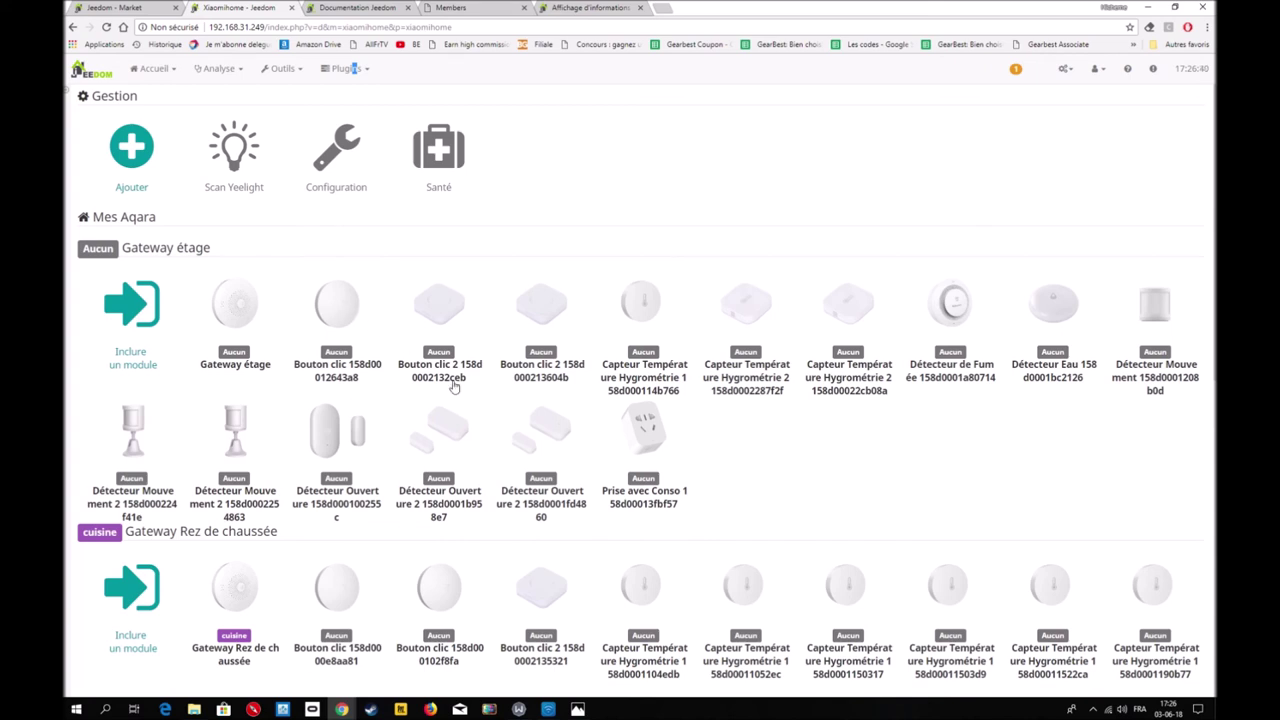
click(450, 302)
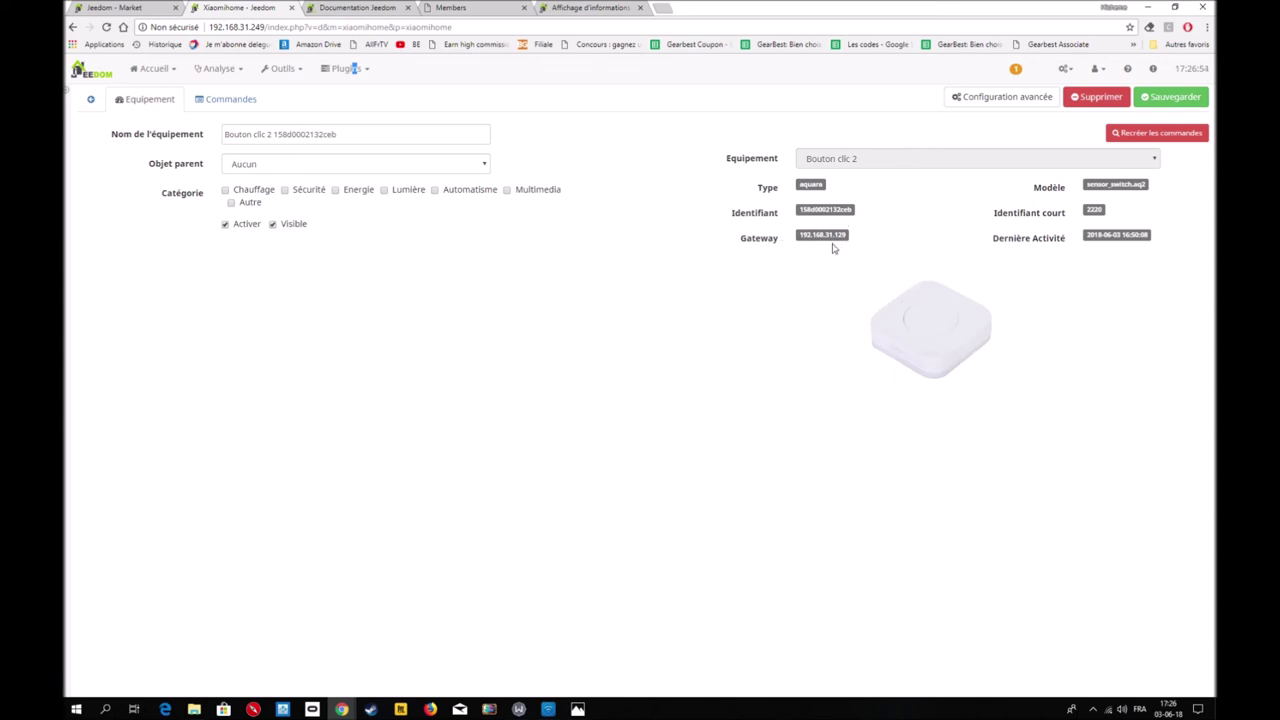
click(90, 99)
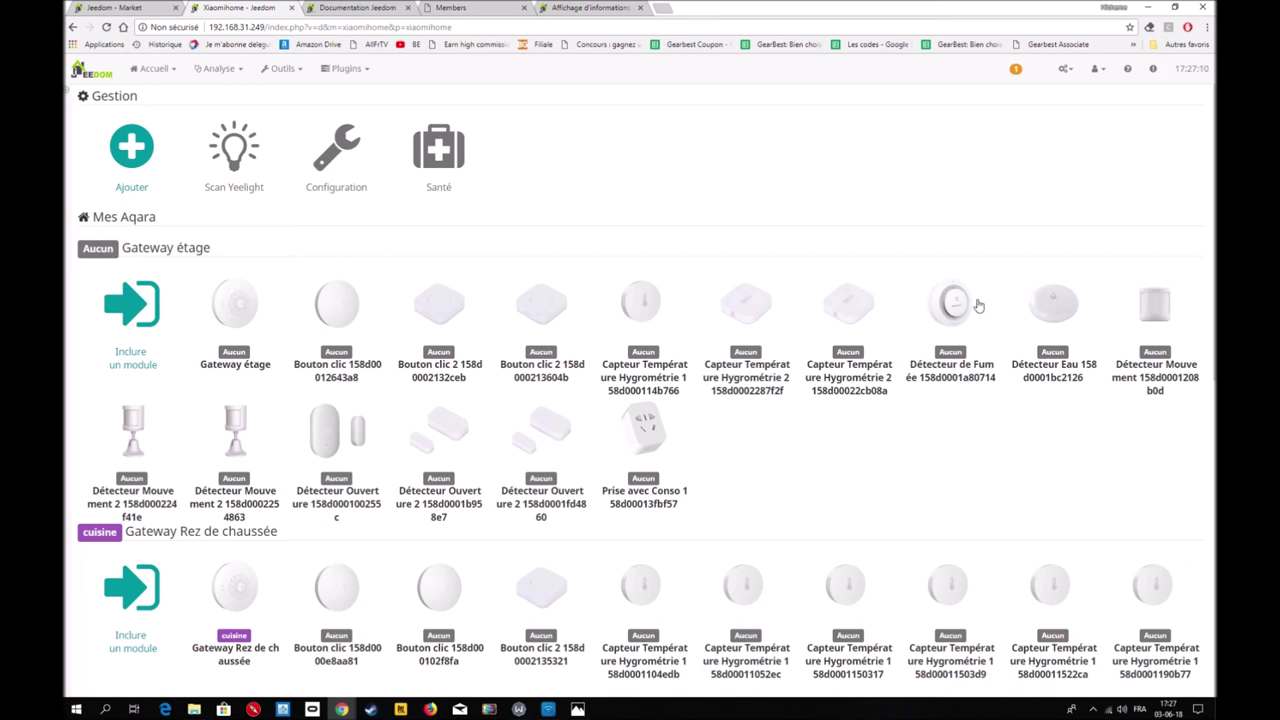
Rename the smoke detector under Gateway étage as "Détecteur de Fumée"
click(961, 373)
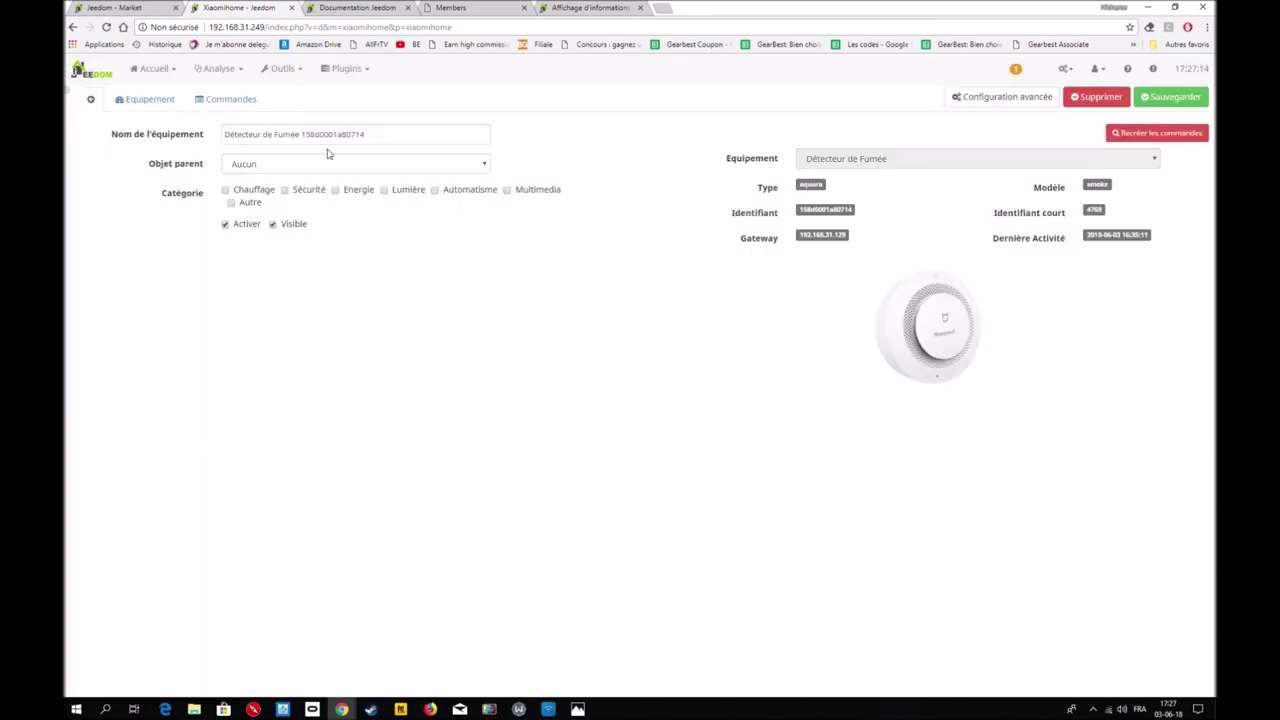
click(374, 131)
key(BackSpace)
key(BackSpace)
key(BackSpace)
key(BackSpace)
key(BackSpace)
key(BackSpace)
key(BackSpace)
key(BackSpace)
key(BackSpace)
key(BackSpace)
key(BackSpace)
key(BackSpace)
key(BackSpace)
key(BackSpace)
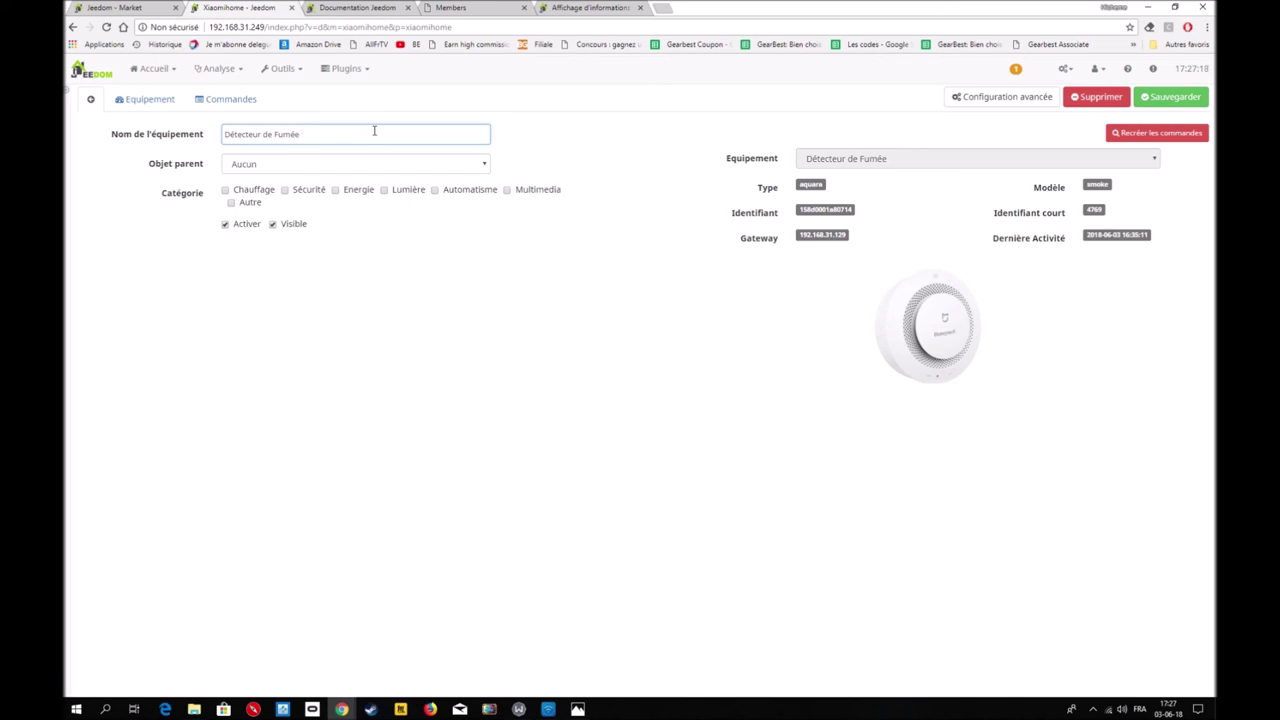
Set Détecteur de Fumée's parent object to Garage and its category to Sécurité, and save the equipment
click(479, 170)
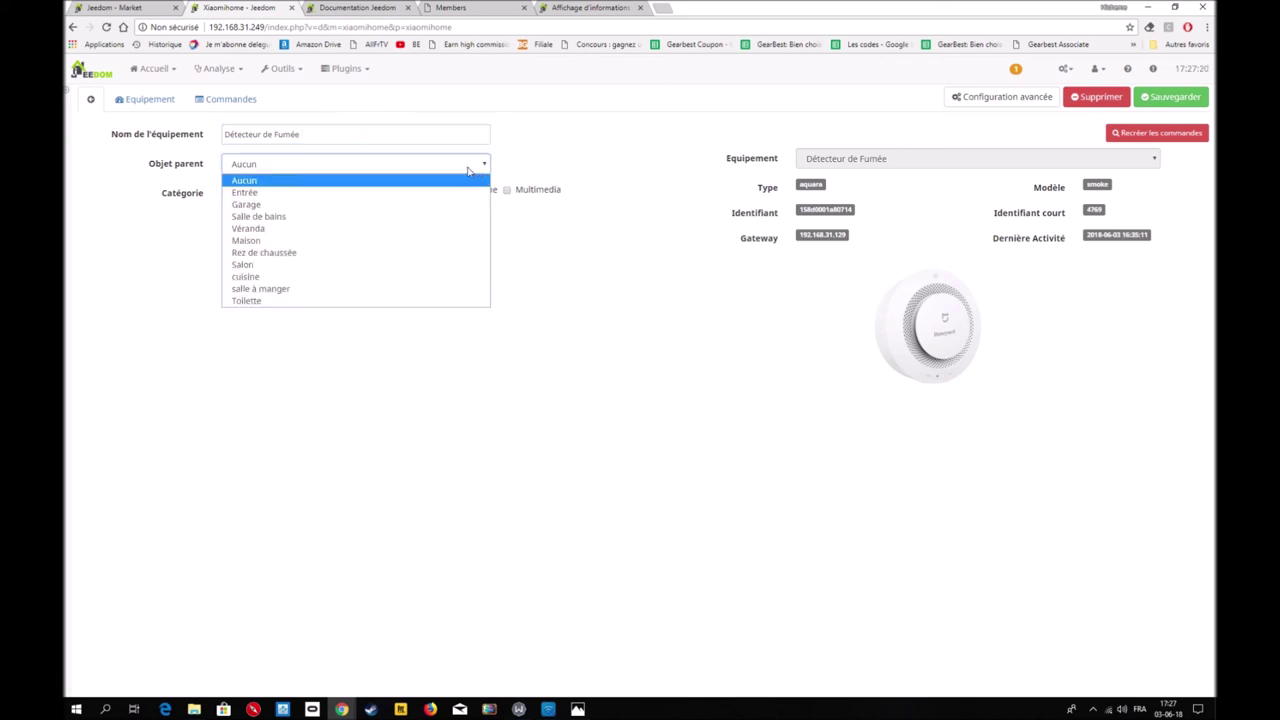
click(246, 204)
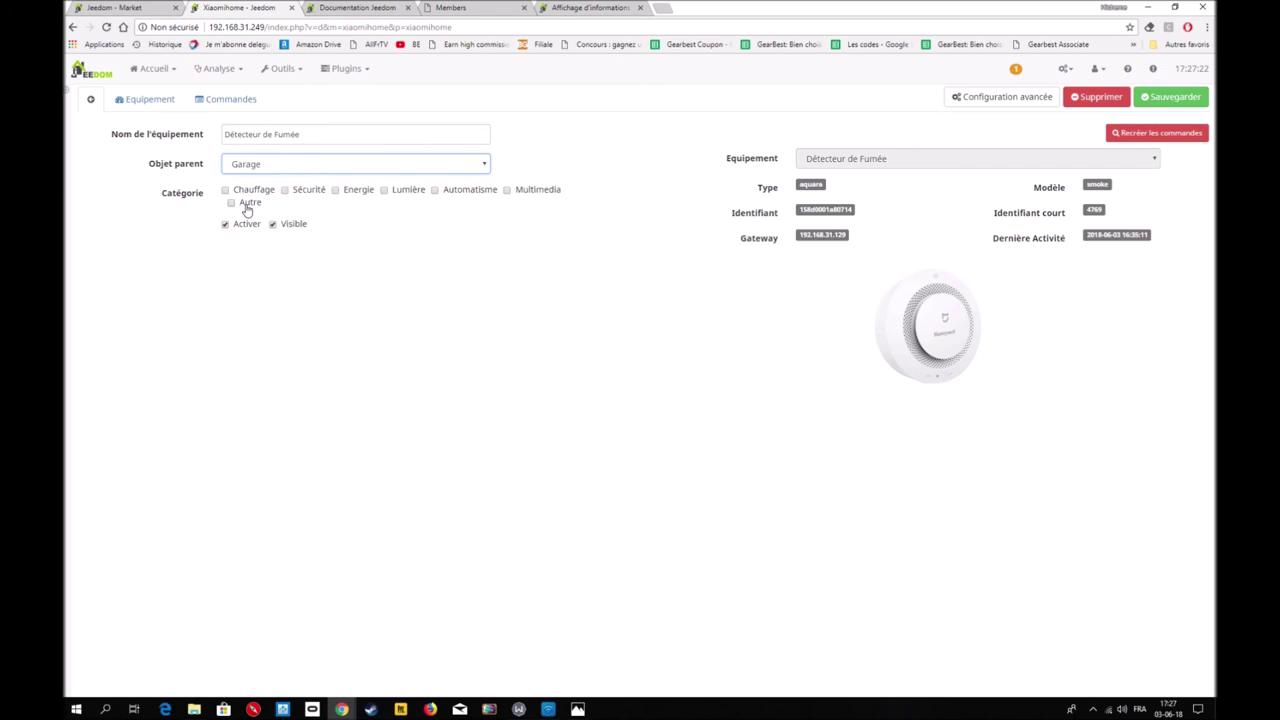
click(285, 190)
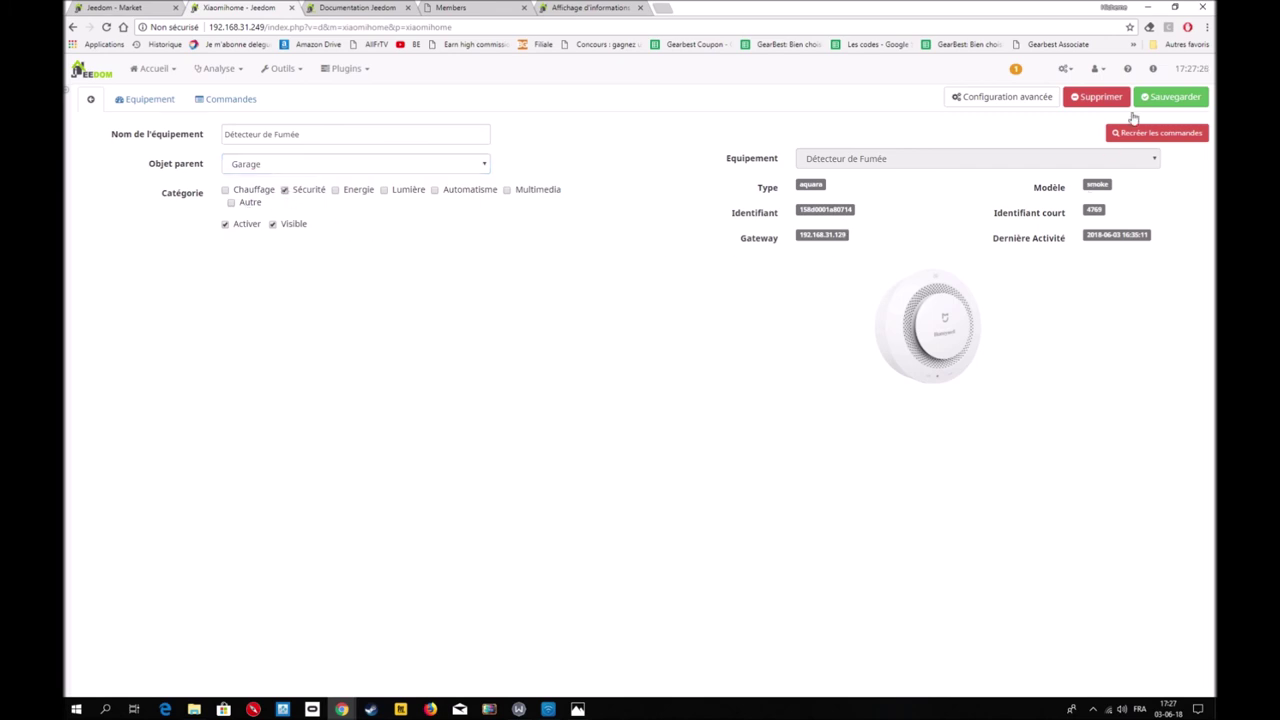
click(1163, 100)
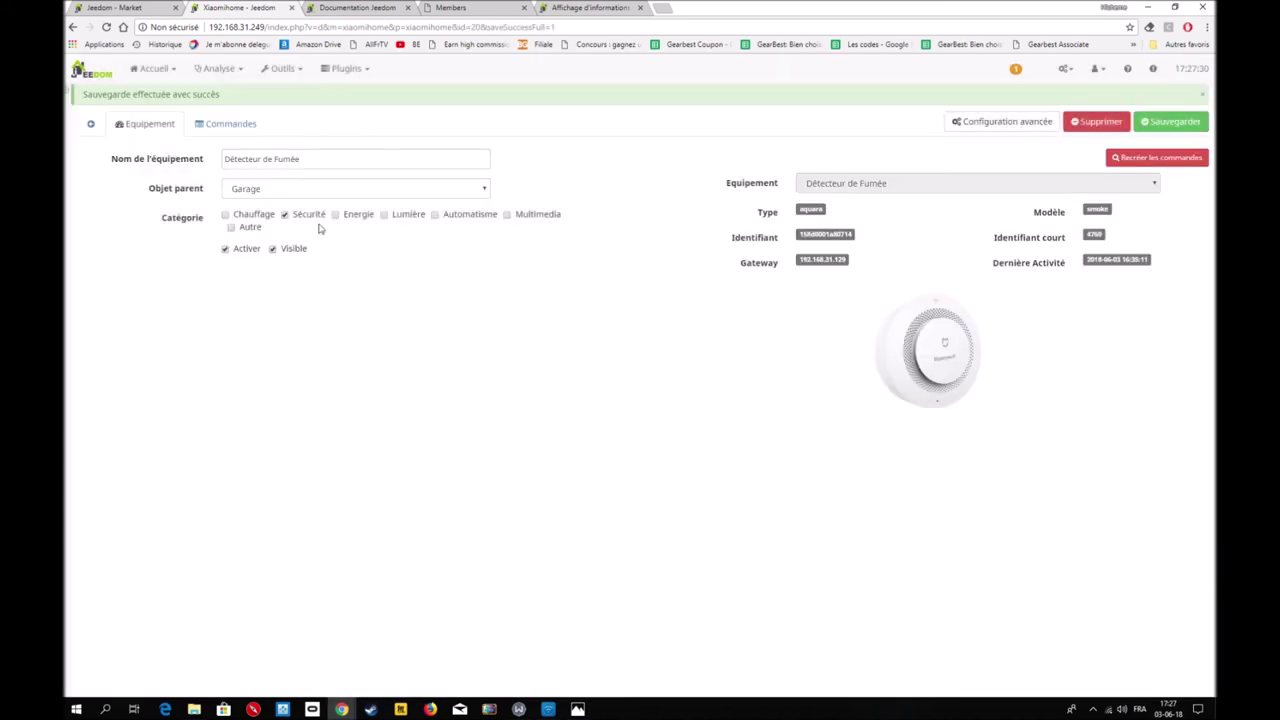
Open the Maison dashboard to check the smoke detector under Garage
click(156, 74)
mouse_move(160, 96)
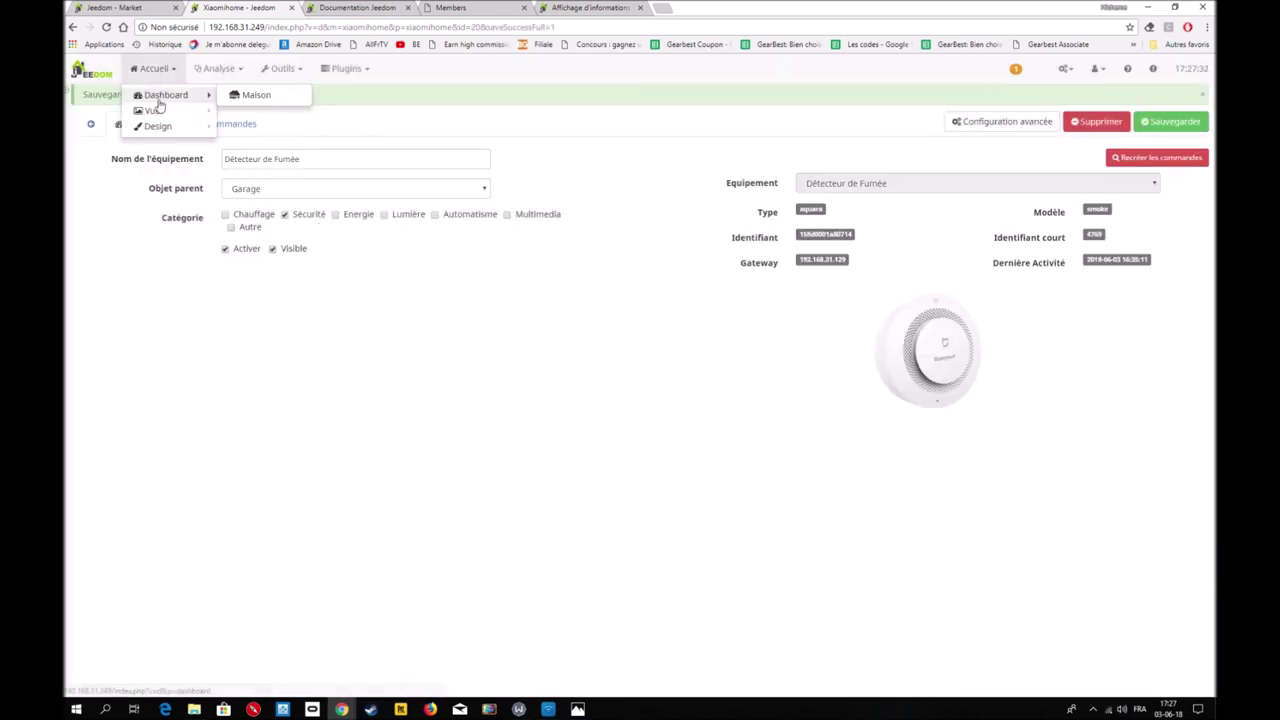
click(250, 98)
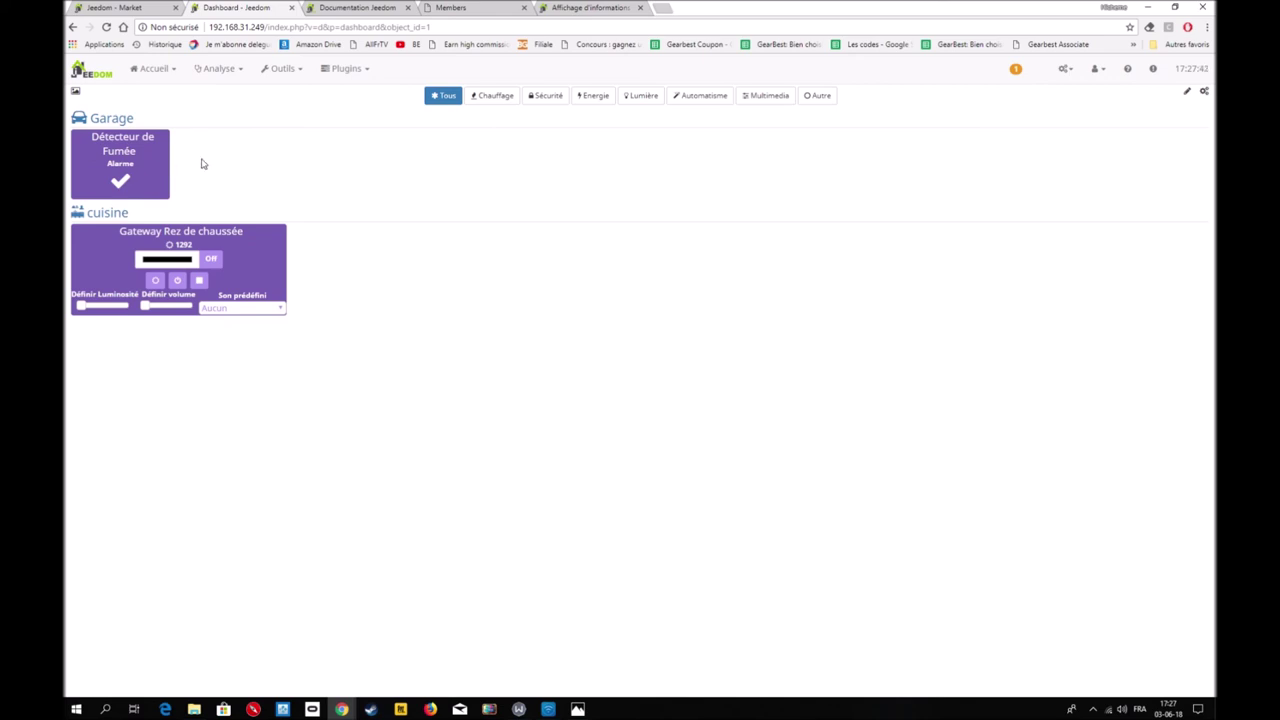
Open the Yeelight ceiling1 equipment in the Xiaomi Home plugin and set its parent object to Entrée
click(357, 69)
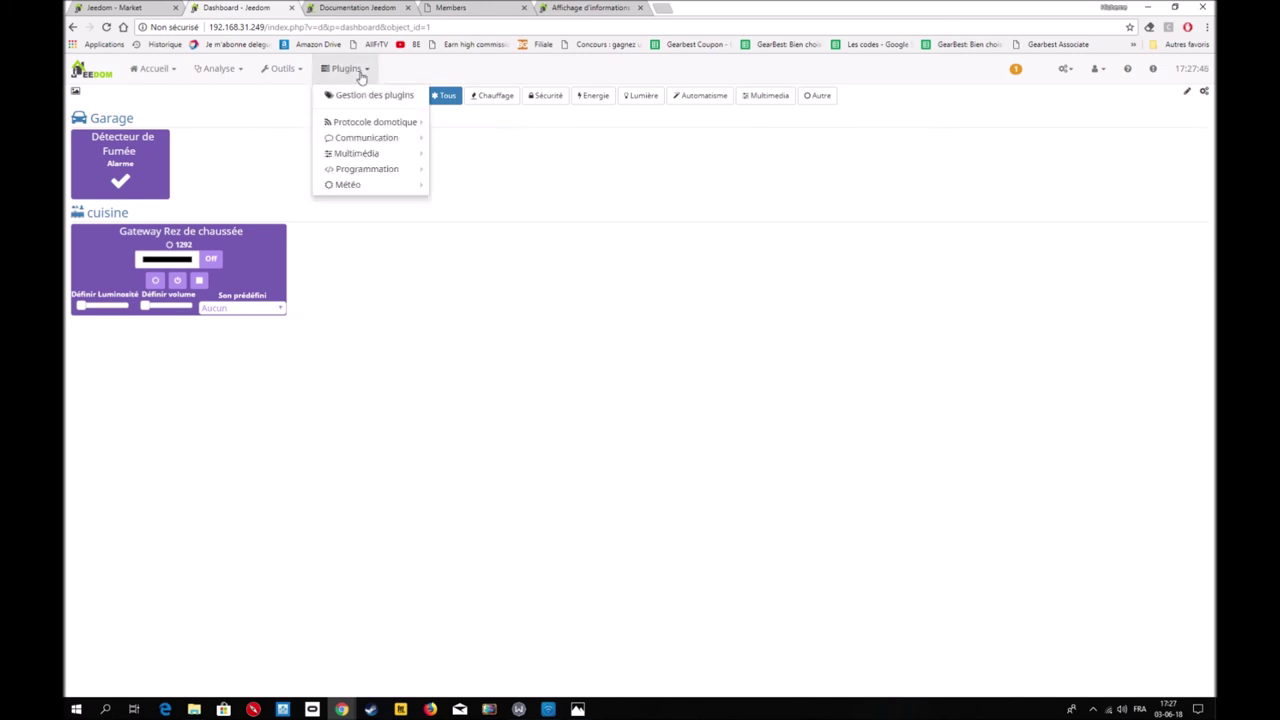
mouse_move(378, 137)
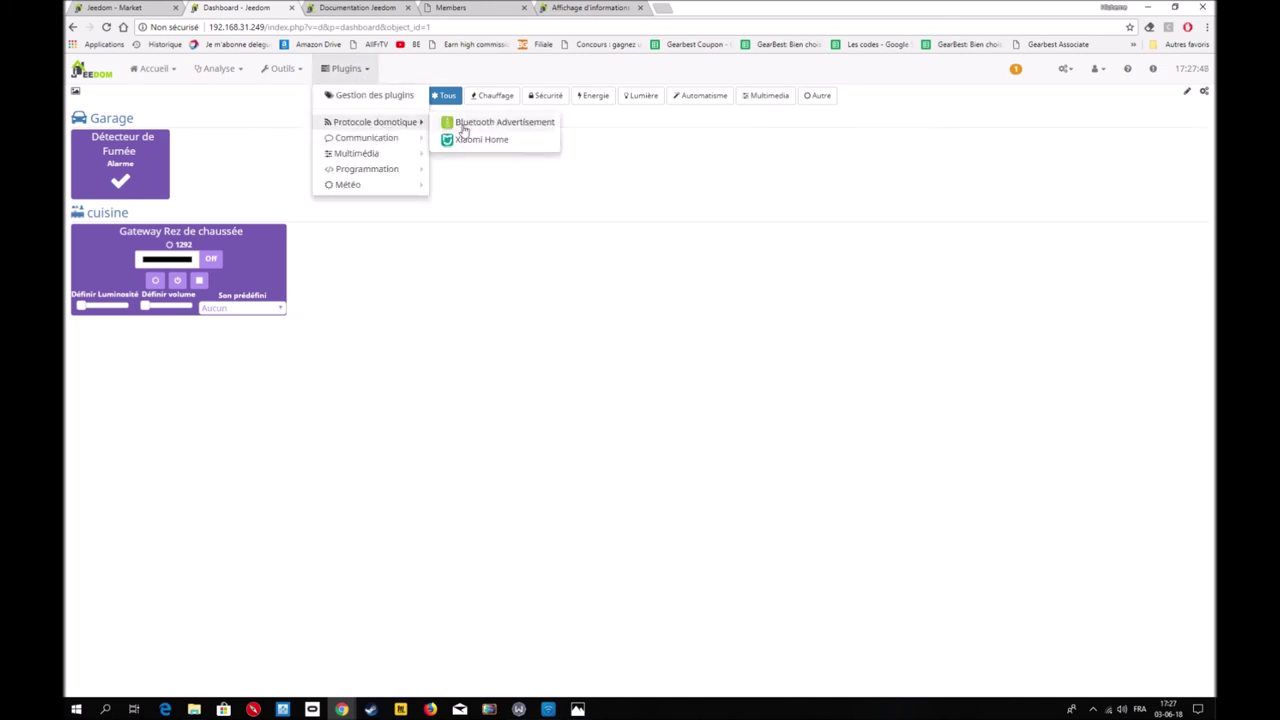
click(460, 137)
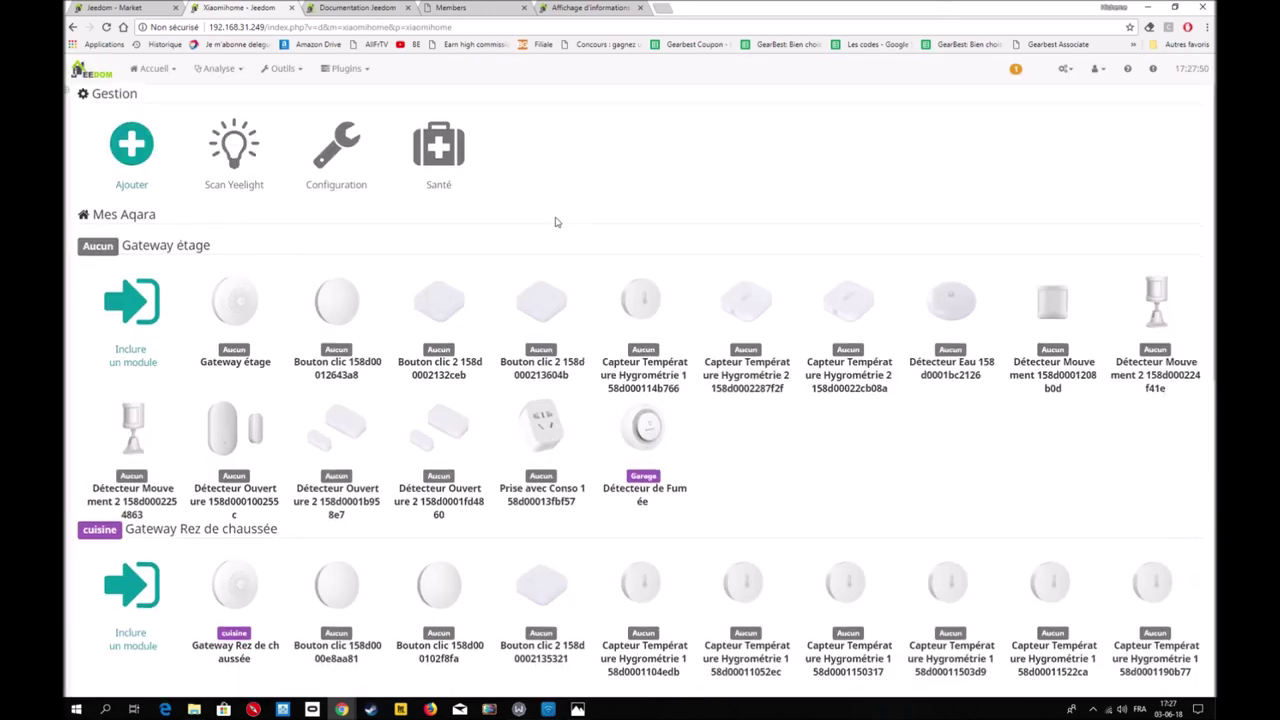
scroll(555, 222, down, 1)
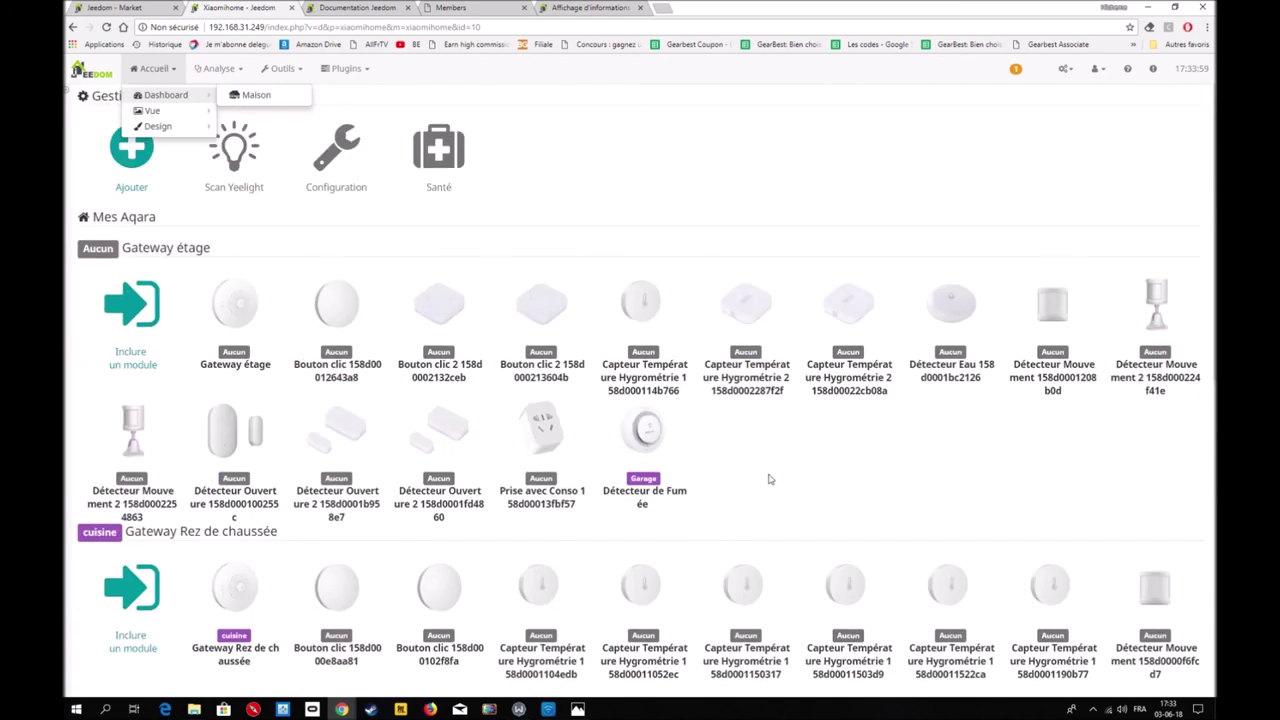
scroll(769, 479, down, 2)
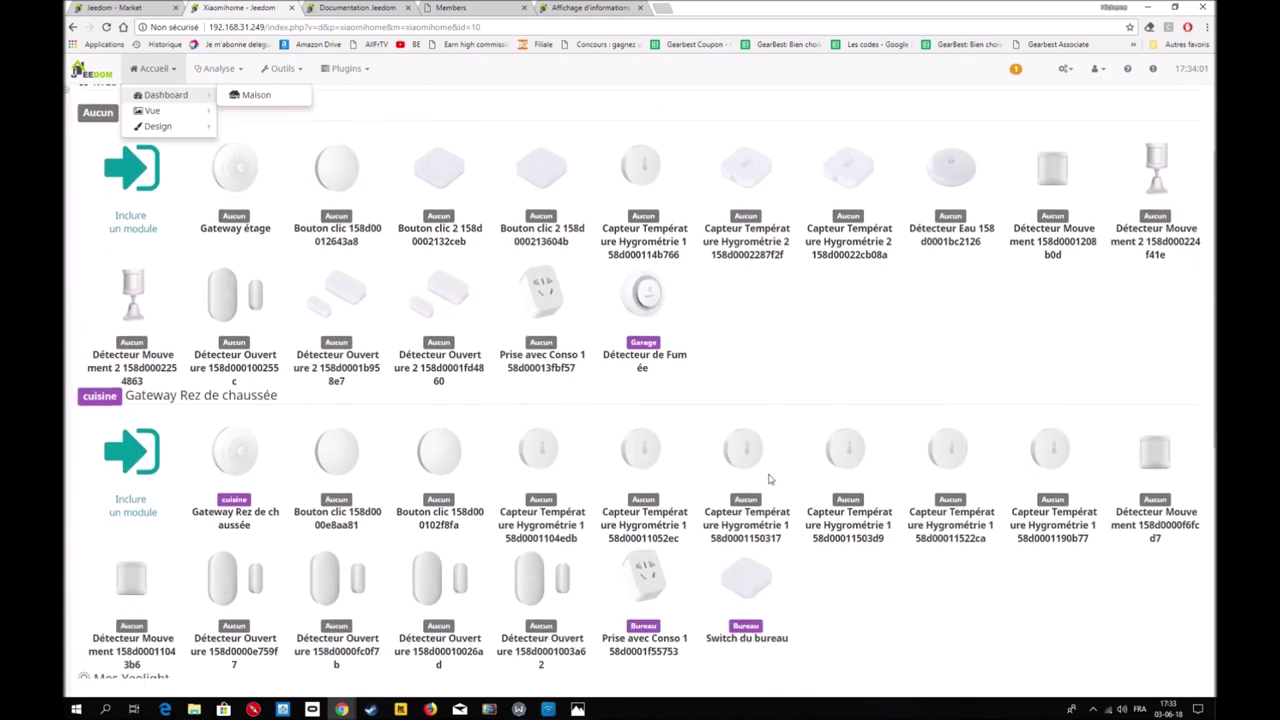
scroll(769, 479, down, 2)
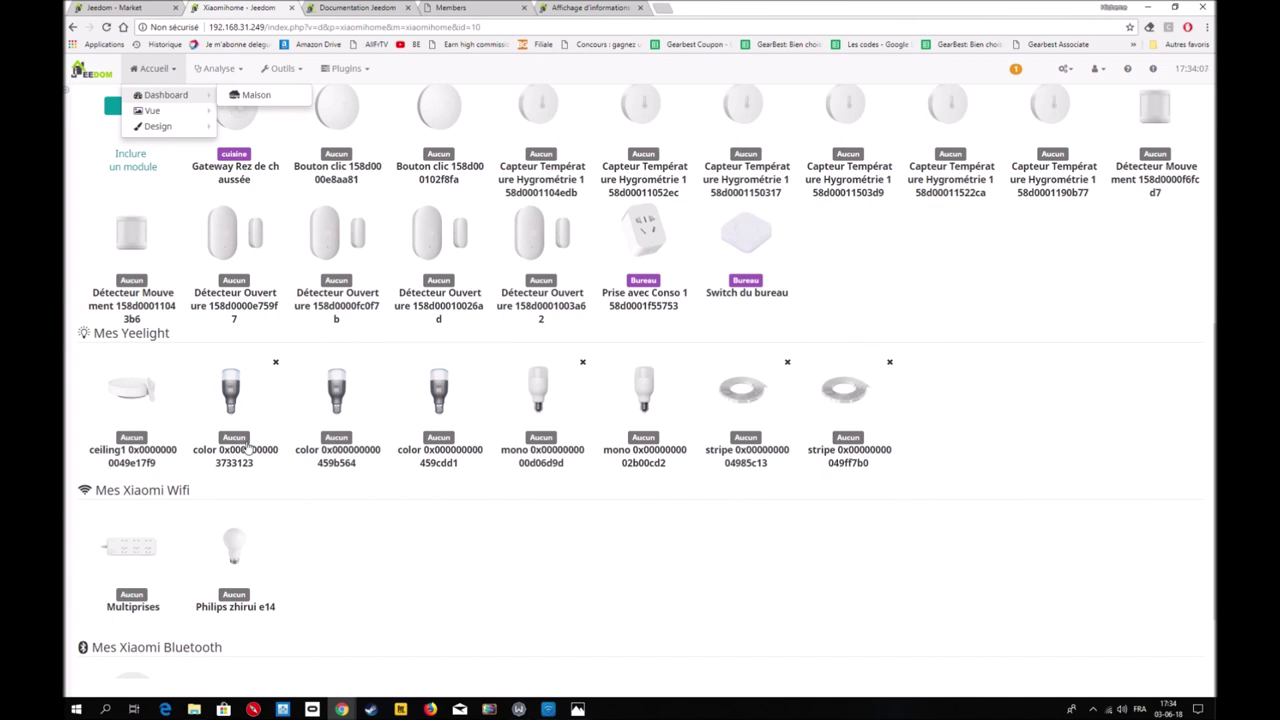
click(140, 391)
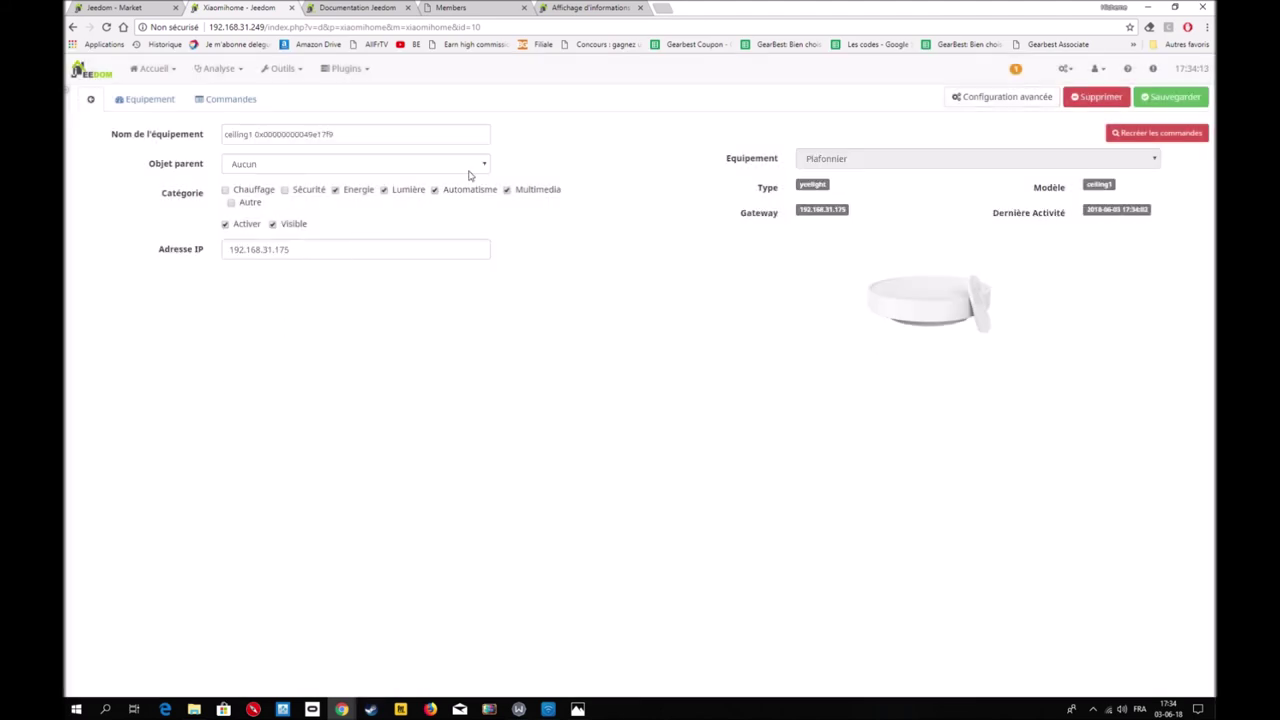
click(474, 172)
click(250, 205)
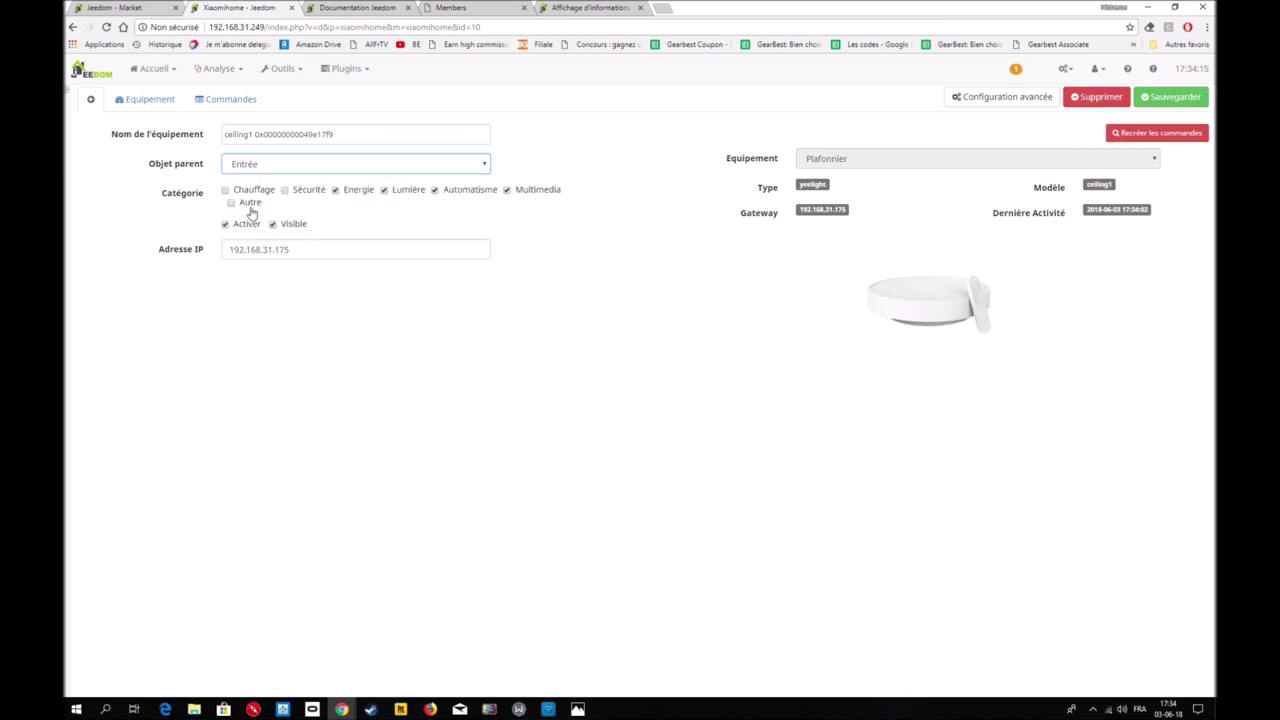
Rename the ceiling1 equipment as "Plafonnier entrée"
click(345, 134)
key(BackSpace)
key(BackSpace)
key(BackSpace)
key(BackSpace)
key(BackSpace)
key(BackSpace)
key(BackSpace)
key(BackSpace)
key(BackSpace)
key(BackSpace)
key(BackSpace)
key(BackSpace)
key(BackSpace)
key(BackSpace)
key(BackSpace)
key(BackSpace)
key(BackSpace)
key(BackSpace)
key(BackSpace)
key(BackSpace)
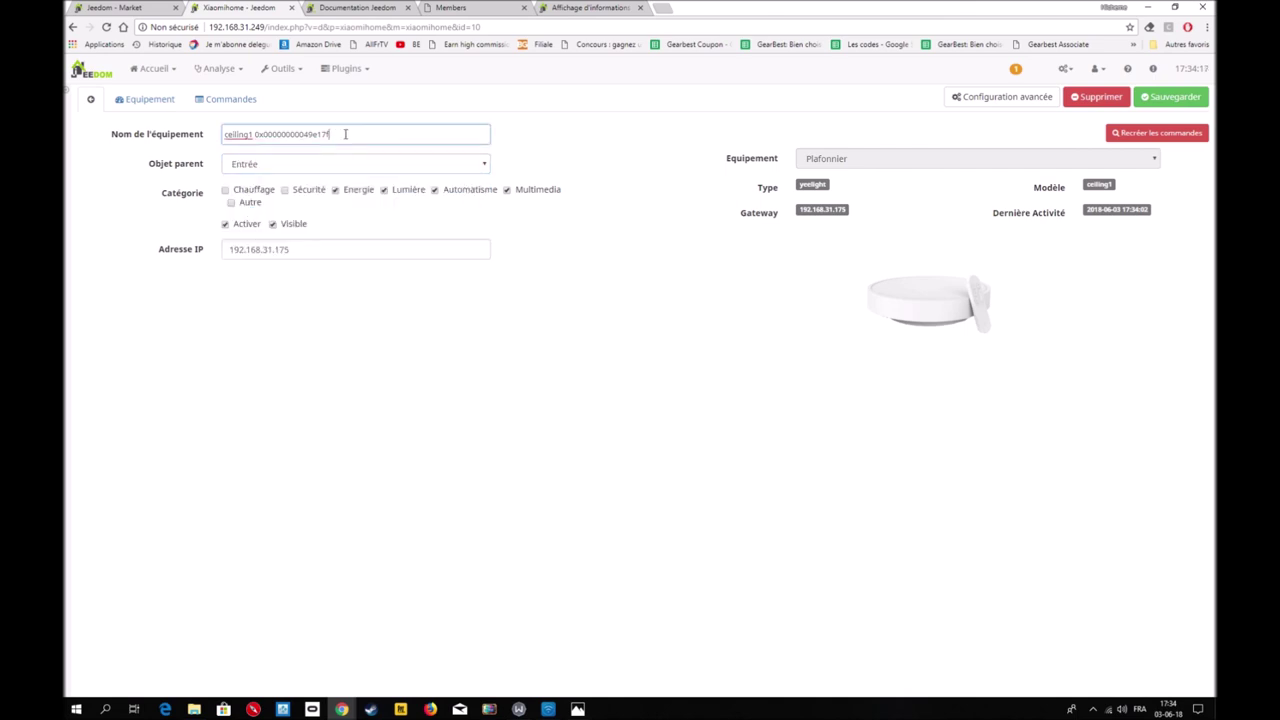
key(BackSpace)
key(BackSpace)
key(BackSpace)
key(BackSpace)
key(BackSpace)
key(BackSpace)
key(BackSpace)
text(Plafonnier entrée)
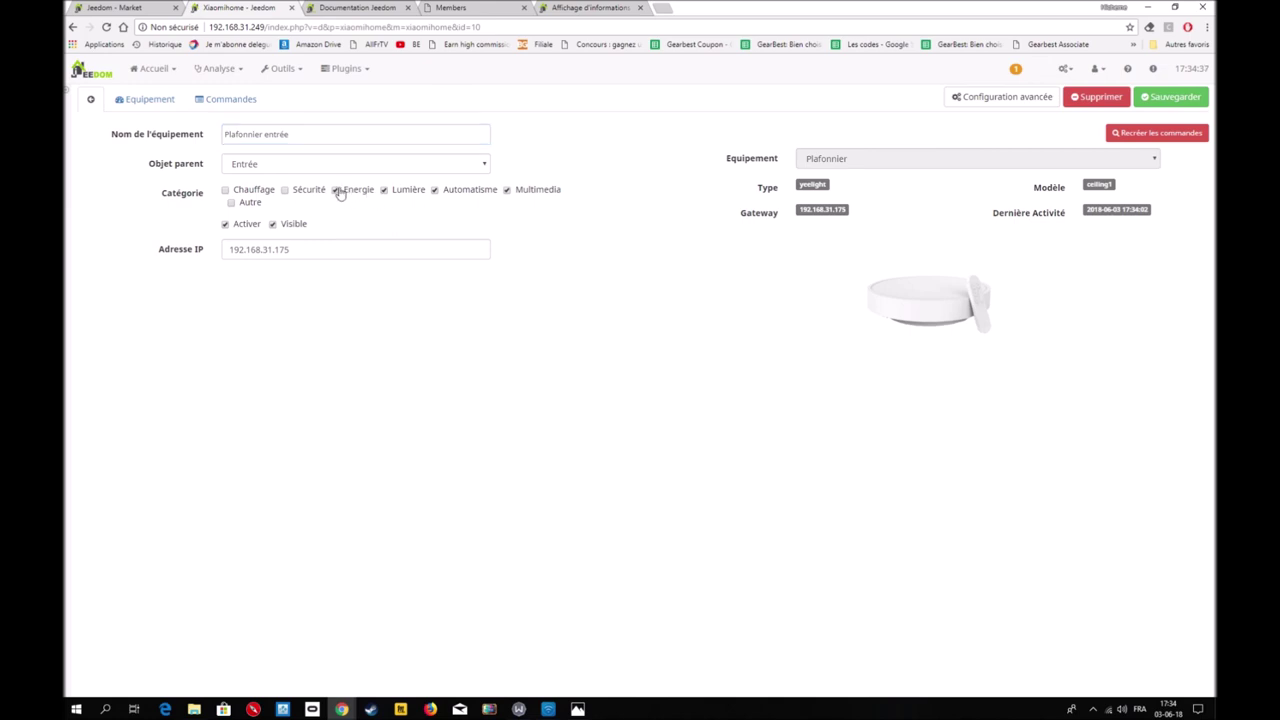
Remove the Energie, Automatisme and Multimedia categories from Plafonnier entrée, keeping Lumière, and save the equipment
click(434, 190)
click(507, 190)
click(335, 190)
click(1178, 100)
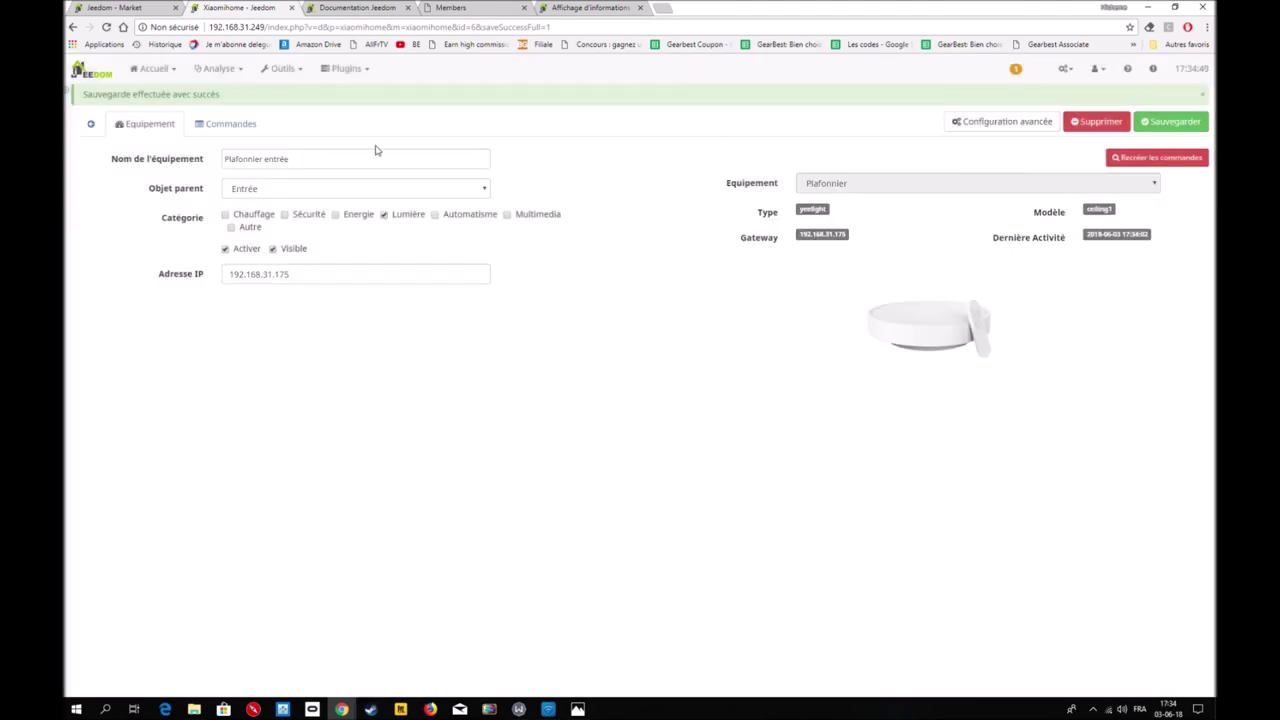
Open the Maison dashboard and try the first light control on the Plafonnier entrée tile
click(152, 68)
mouse_move(146, 95)
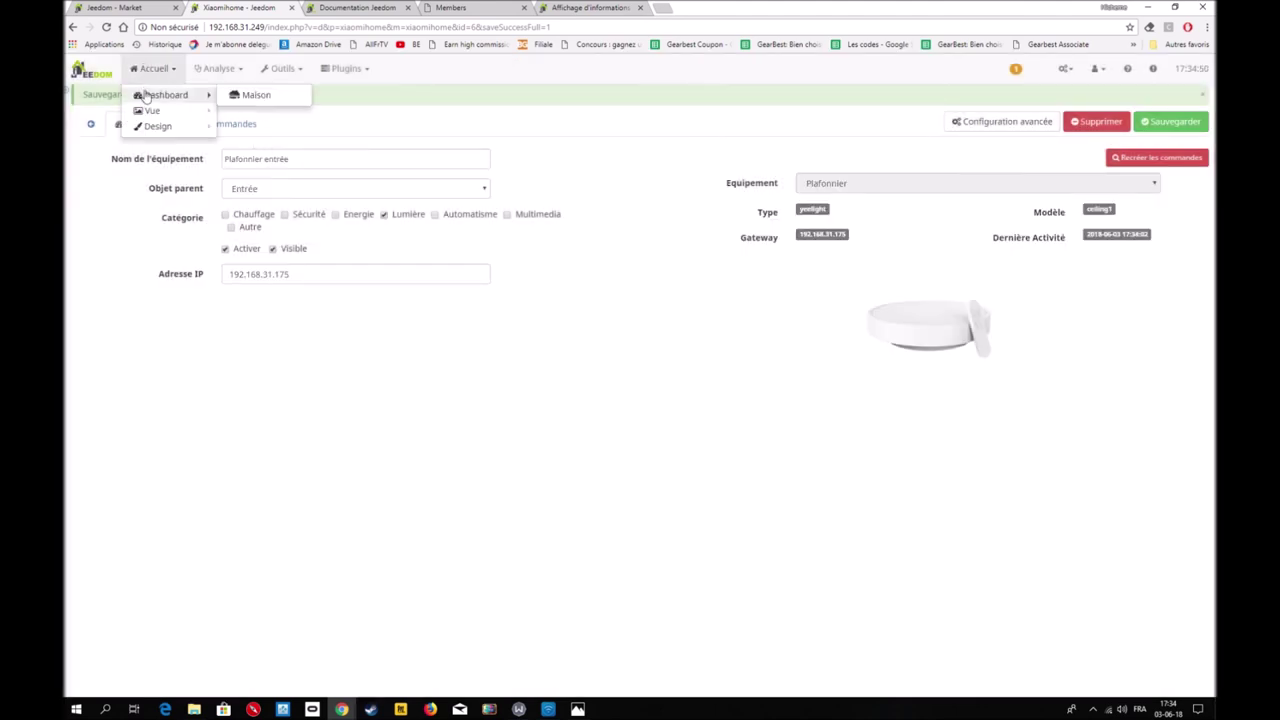
click(252, 95)
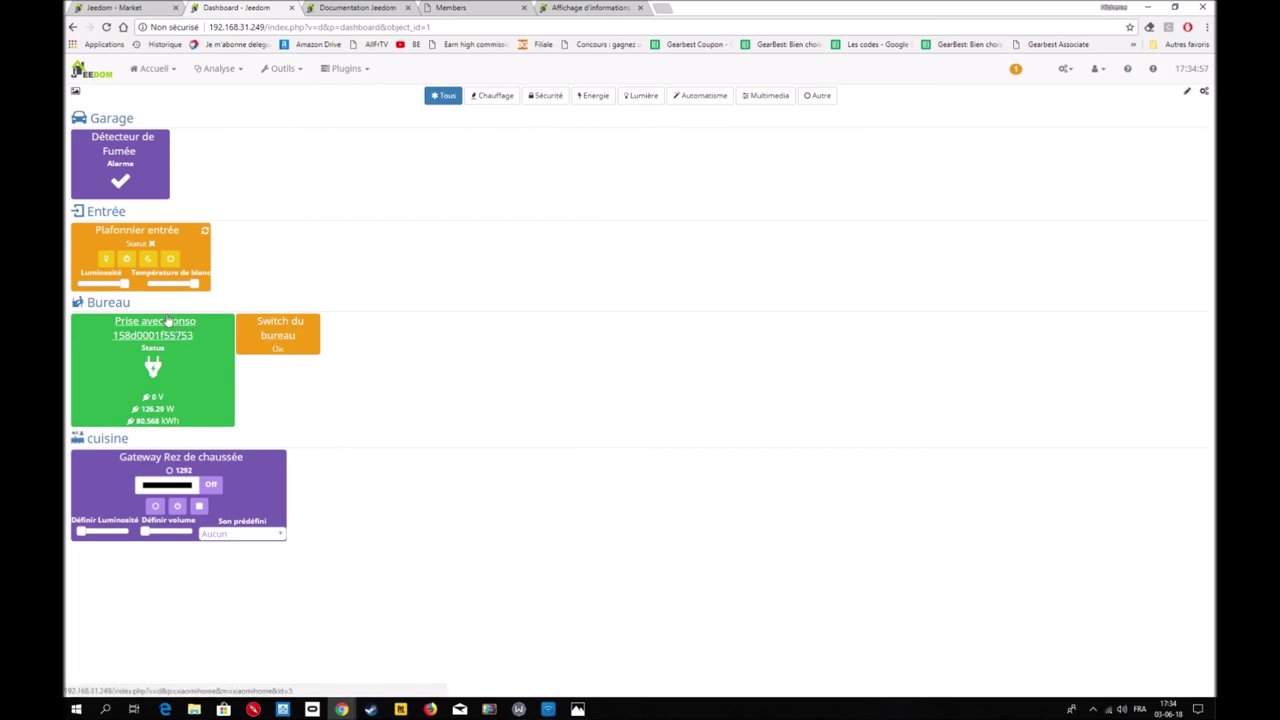
click(106, 265)
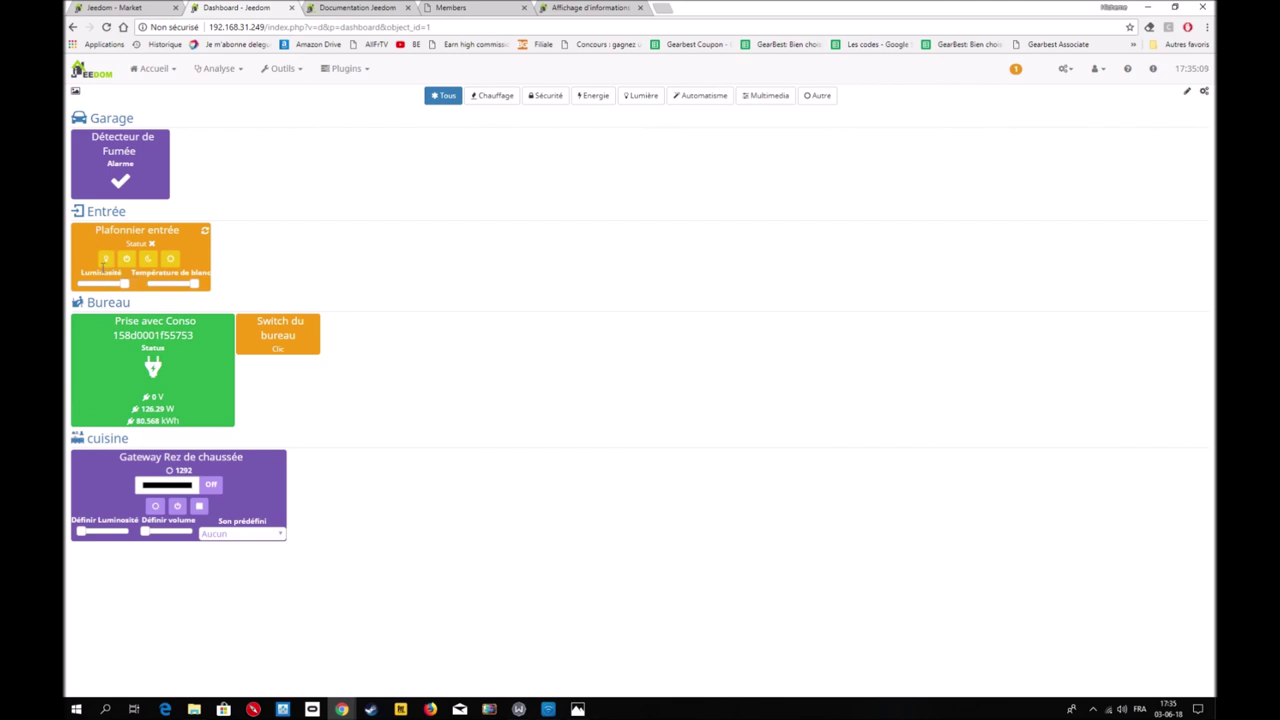